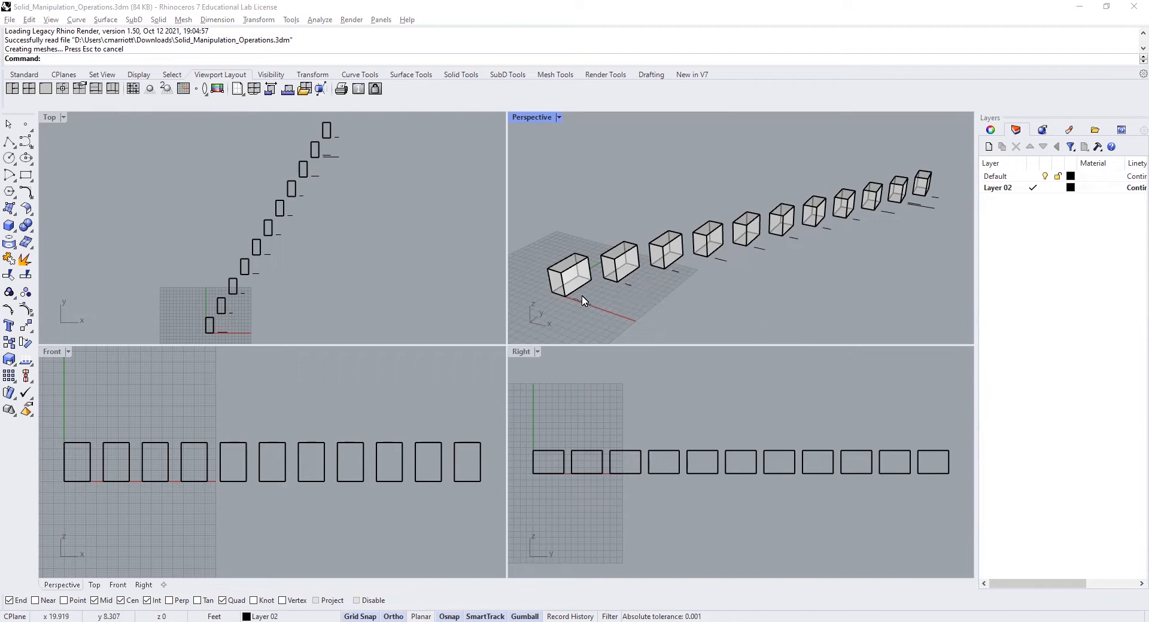
- Examine the row of sample boxes in the perspective view, closing in on the first one, labelled Move Edge
scroll(584, 302, up, 2)
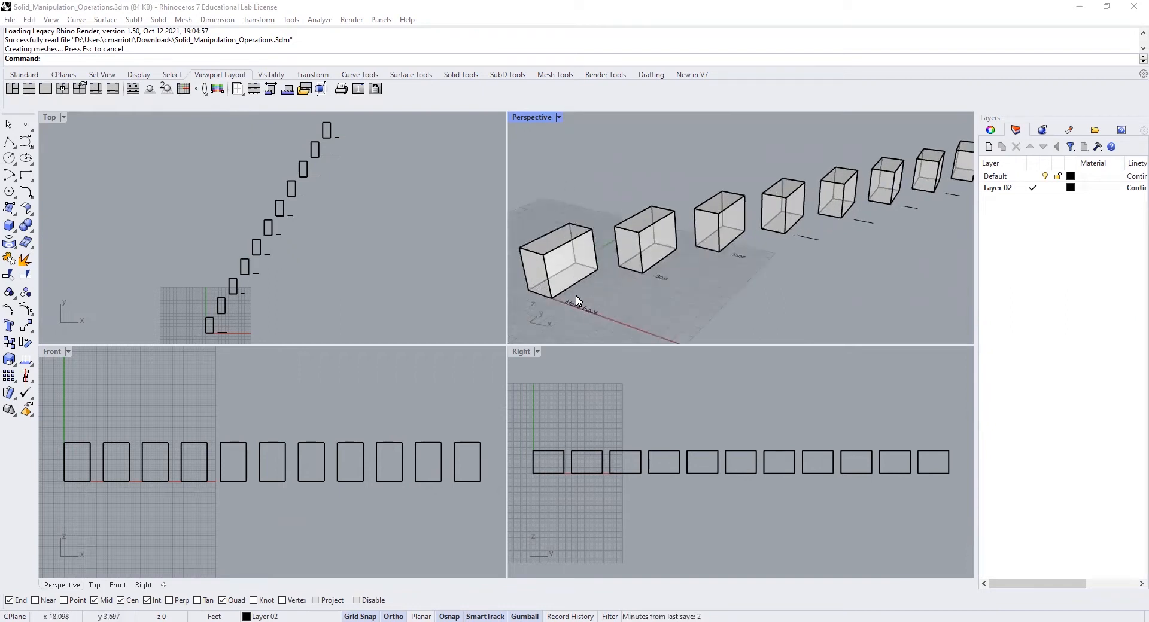
key(F3)
scroll(647, 306, up, 4)
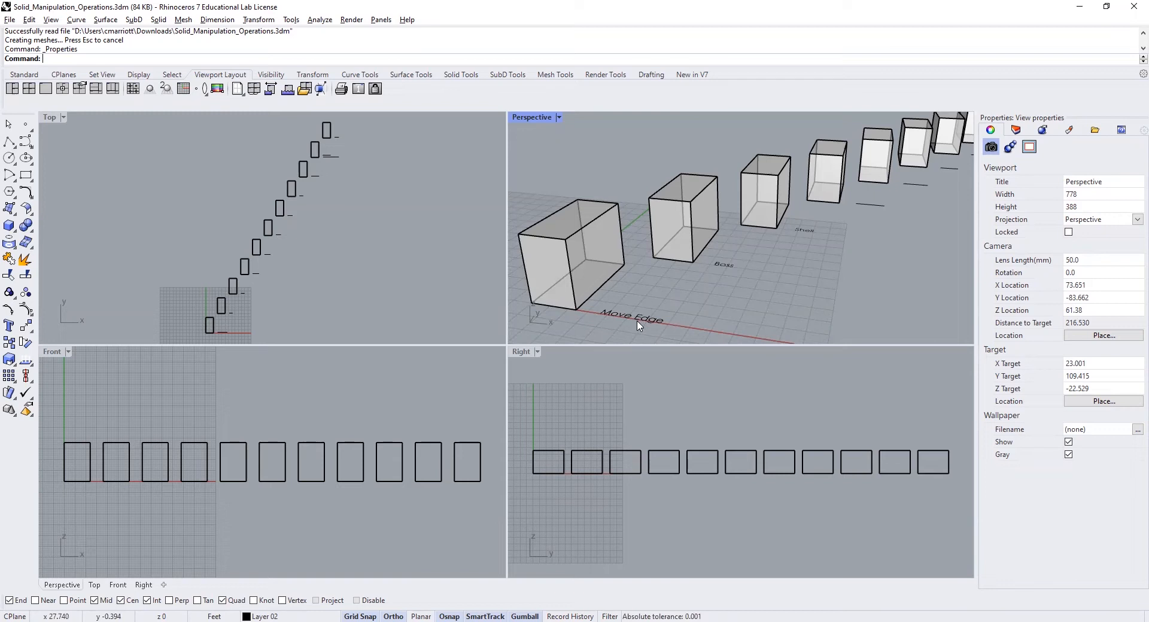
right_drag(639, 328, 619, 332)
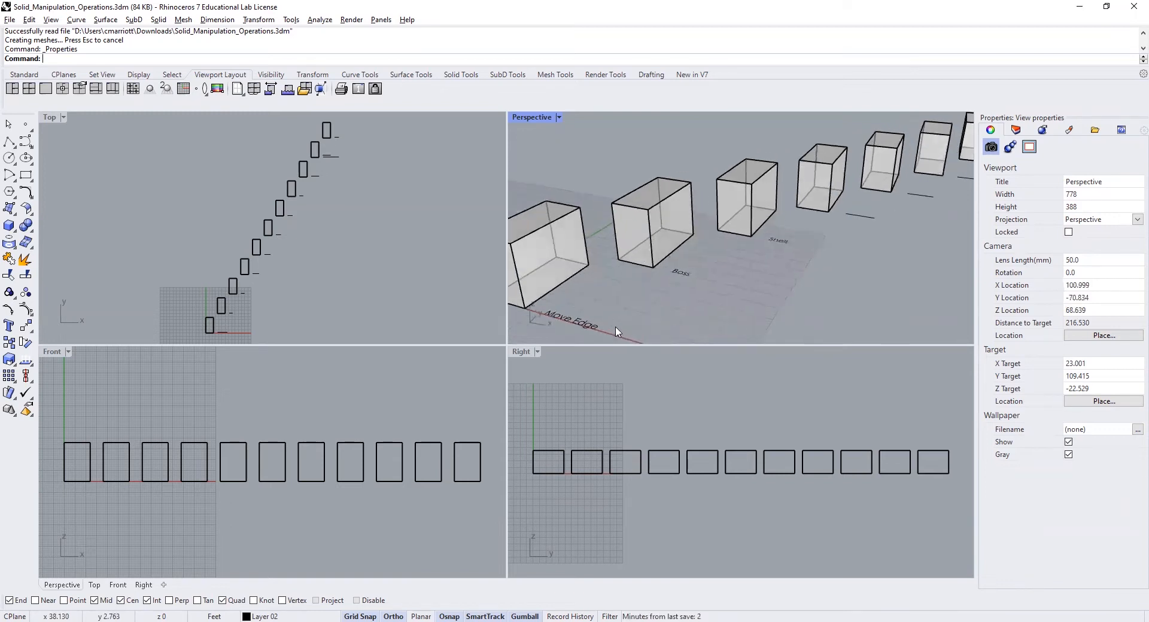
shift+right_drag(604, 286, 717, 255)
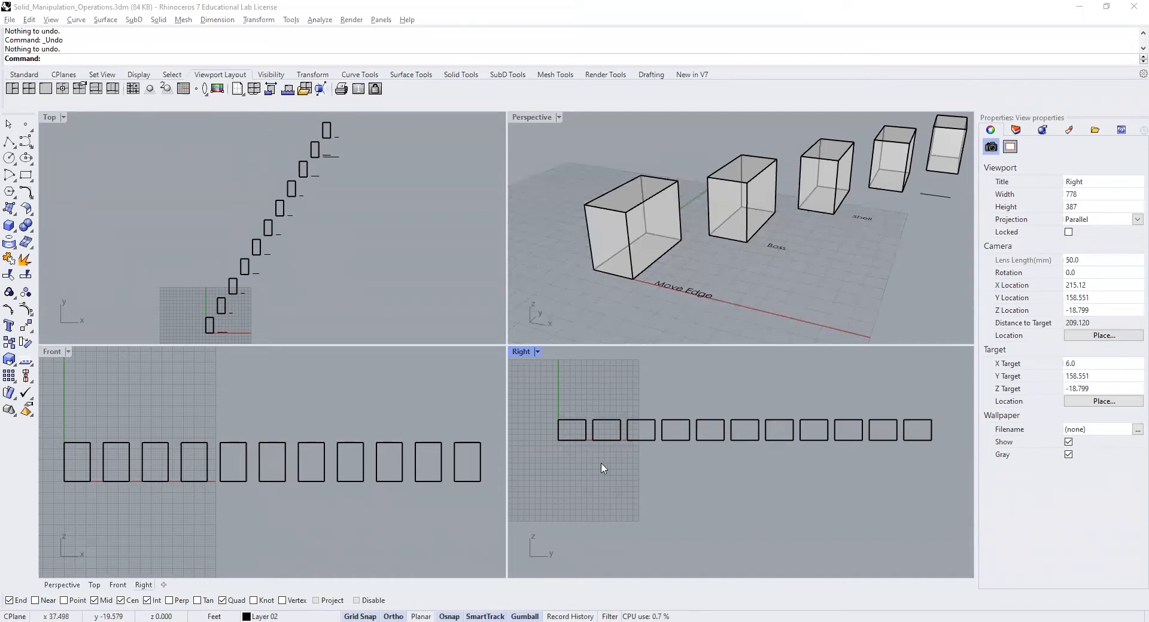
click(627, 230)
click(684, 312)
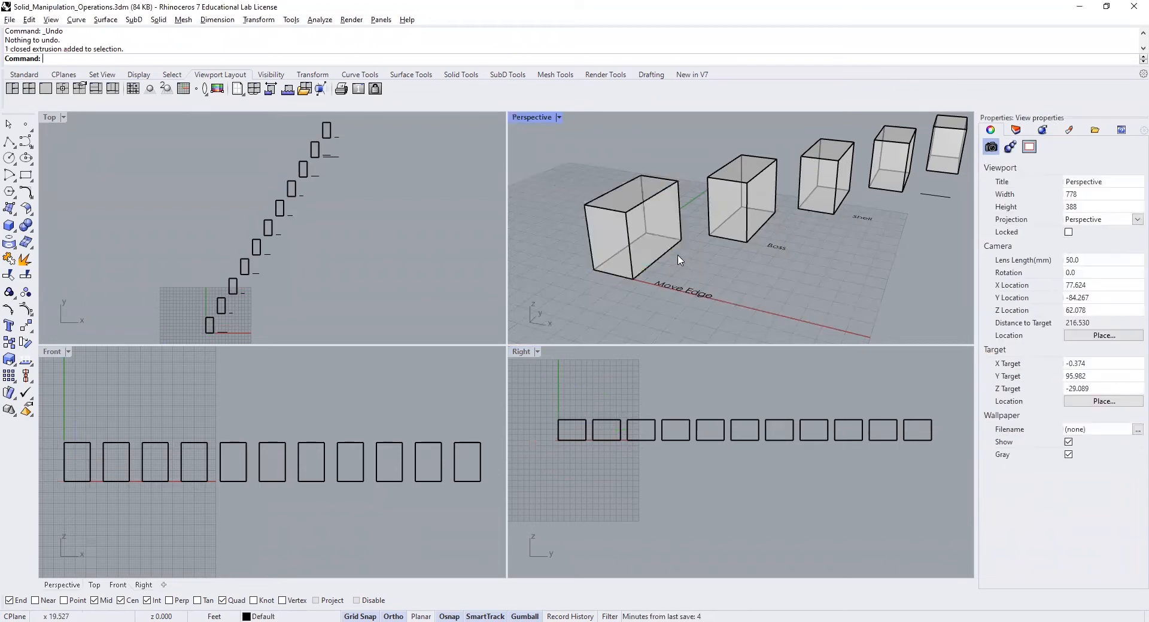
scroll(678, 255, up, 2)
scroll(678, 256, down, 2)
scroll(676, 253, up, 2)
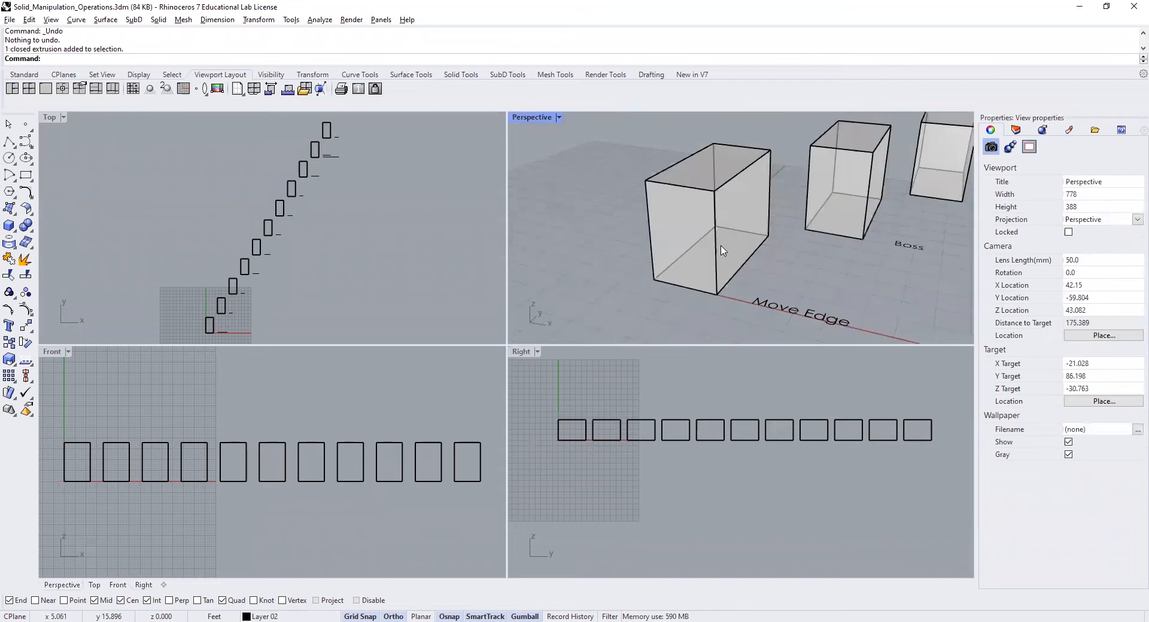
right_drag(802, 246, 807, 247)
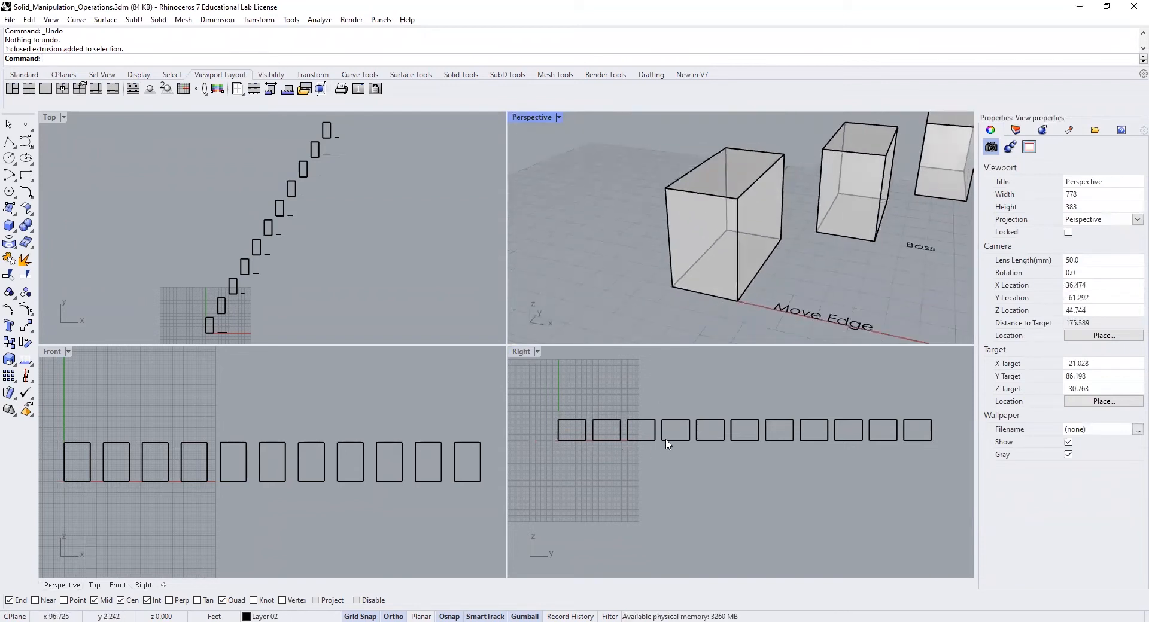
- Select the Move Edge box and zoom the Right view to the selection, leaving some space around it
click(573, 444)
click(573, 442)
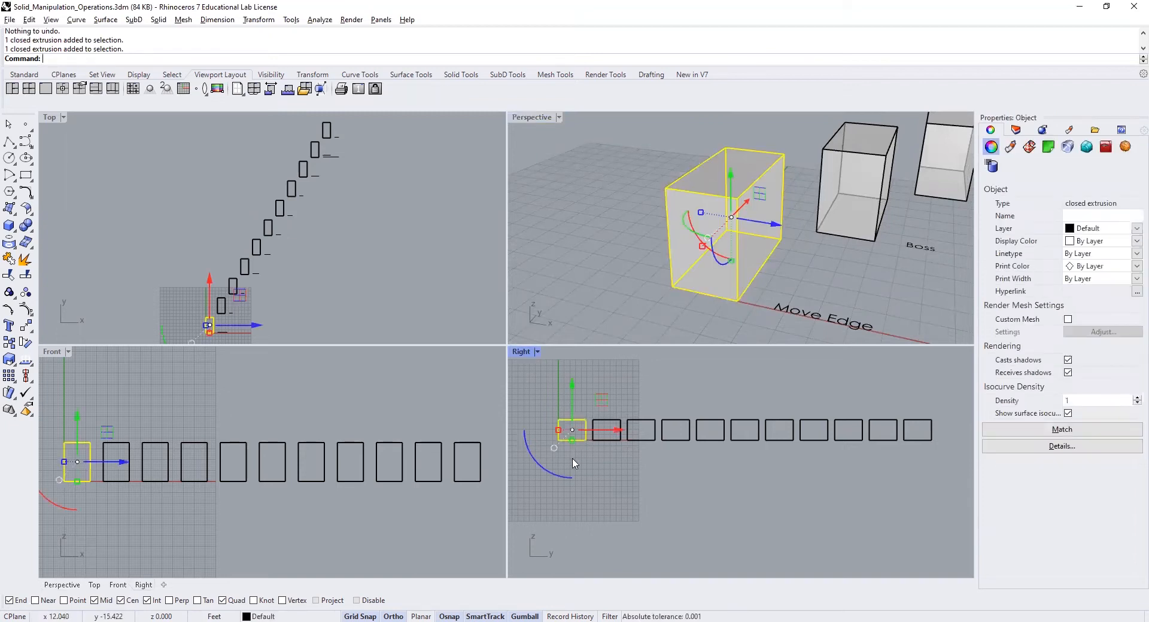
key(Return)
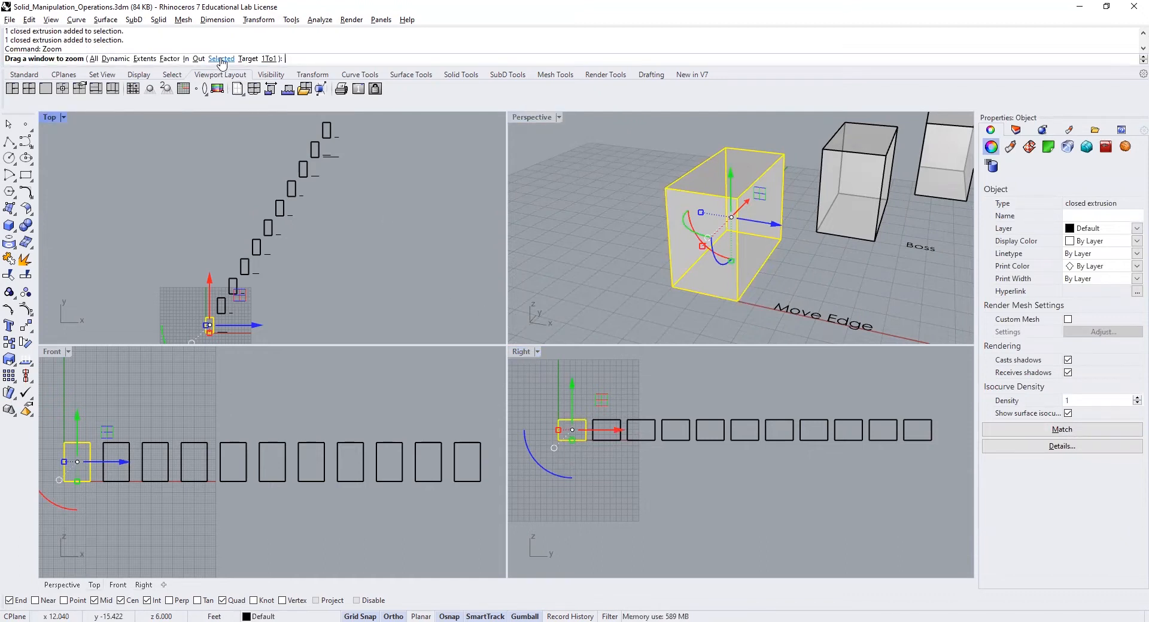
click(221, 59)
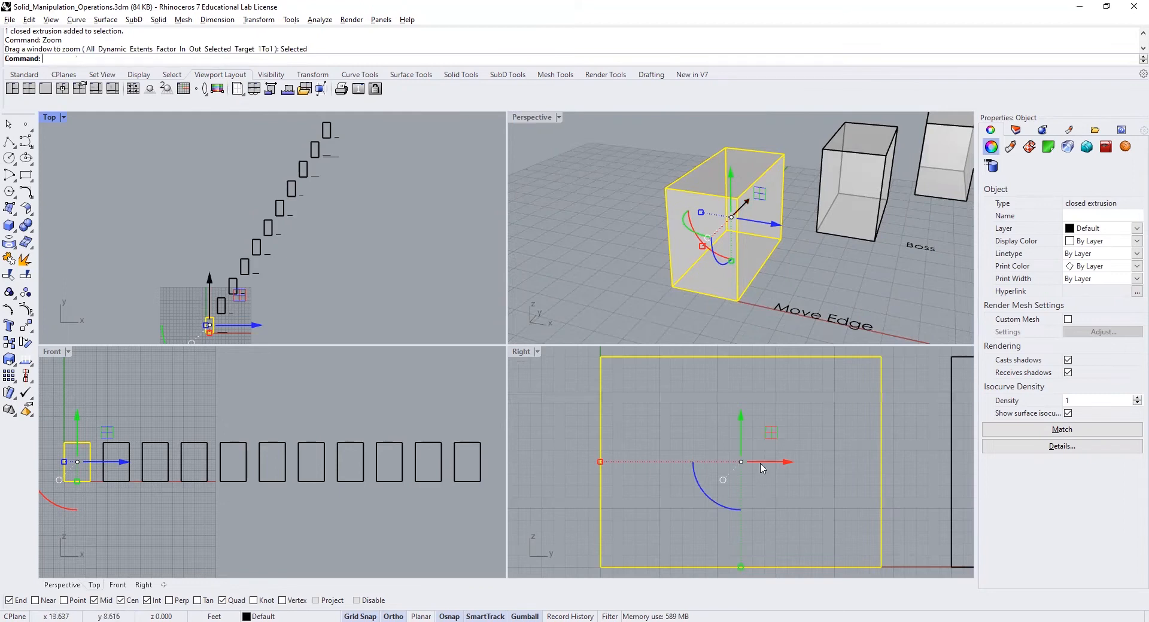
scroll(762, 469, down, 2)
- Zoom the Front view to the selected Move Edge box, leaving some space around it
right_drag(172, 541, 348, 525)
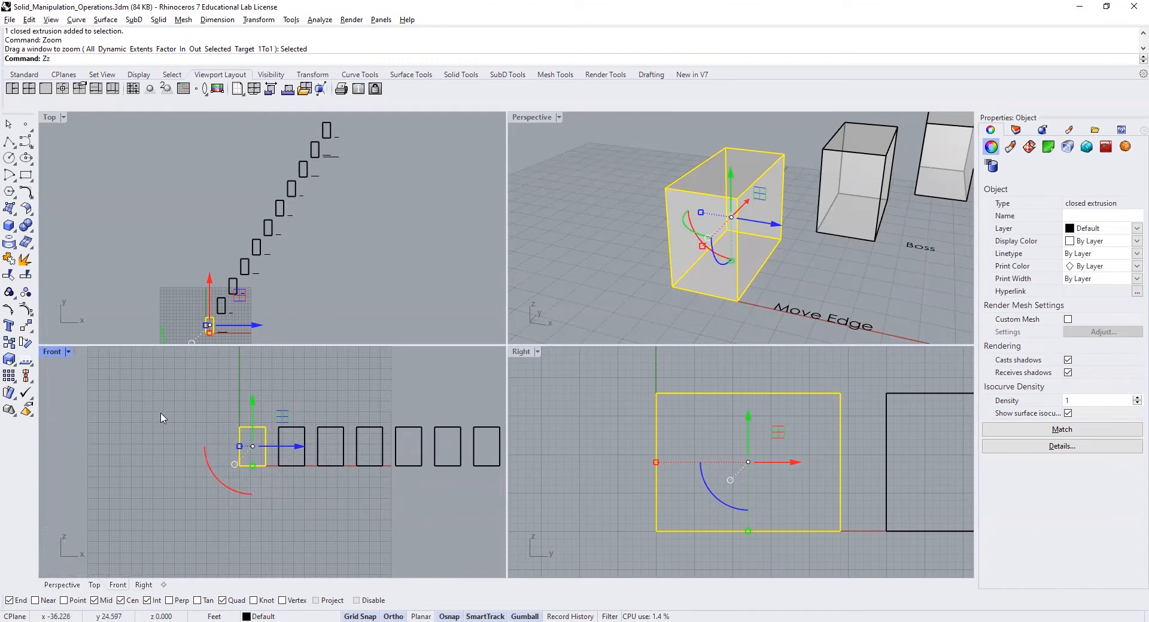
key(Return)
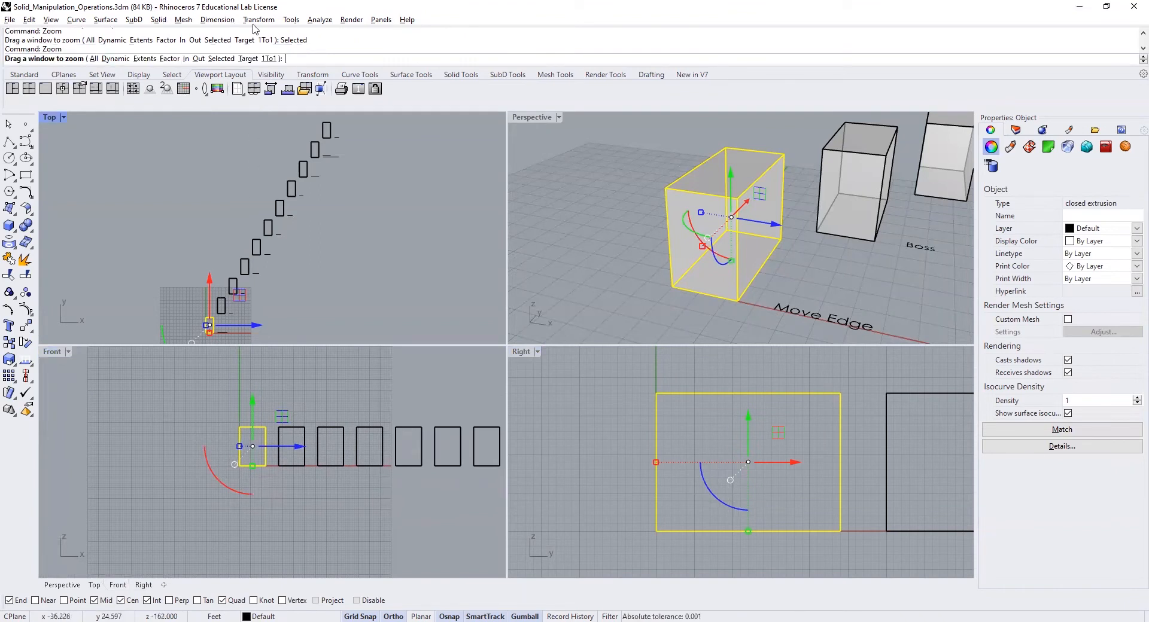
click(221, 59)
scroll(263, 337, down, 1)
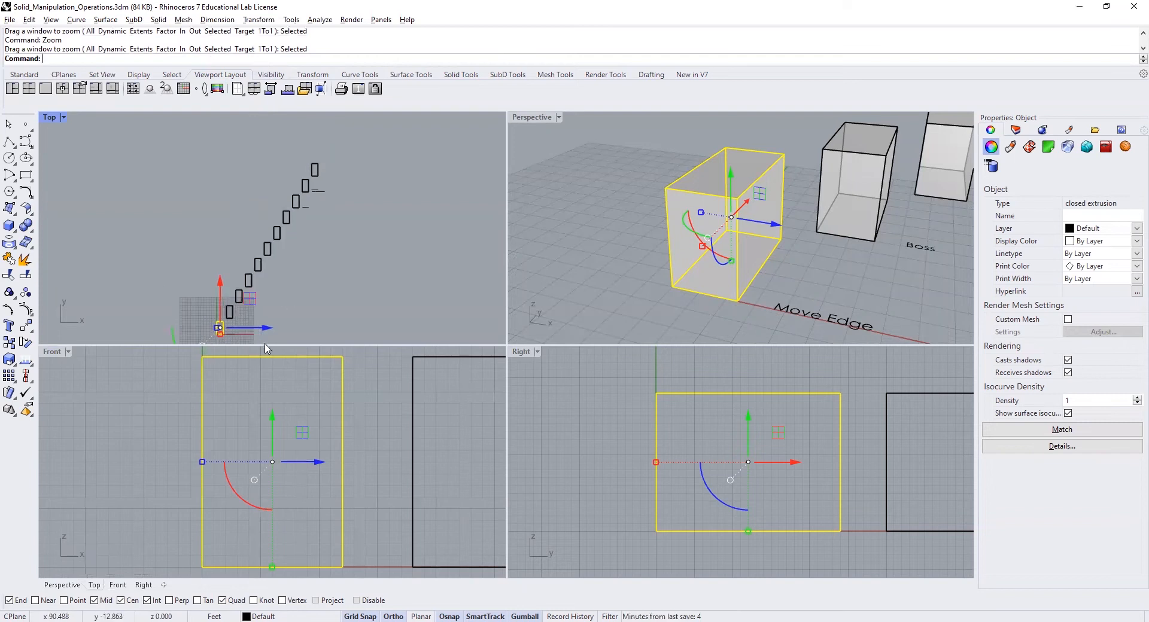
scroll(382, 473, down, 1)
- Zoom the Top view to the Move Edge box with some space around it and its label, and clear the selection
right_drag(330, 300, 386, 222)
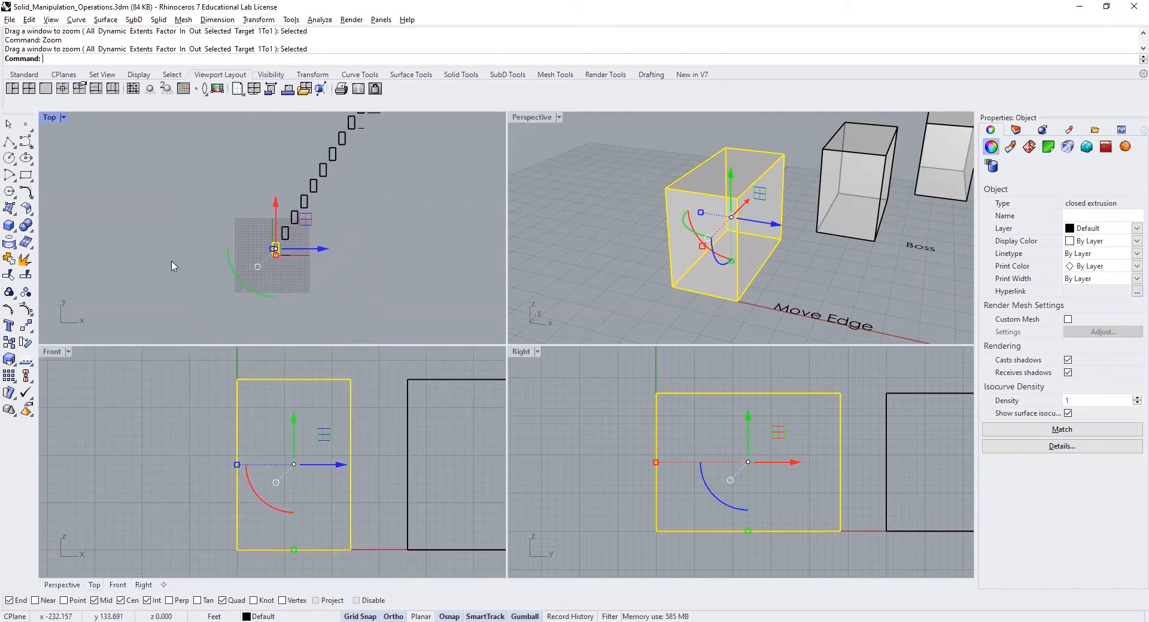
click(181, 250)
click(245, 263)
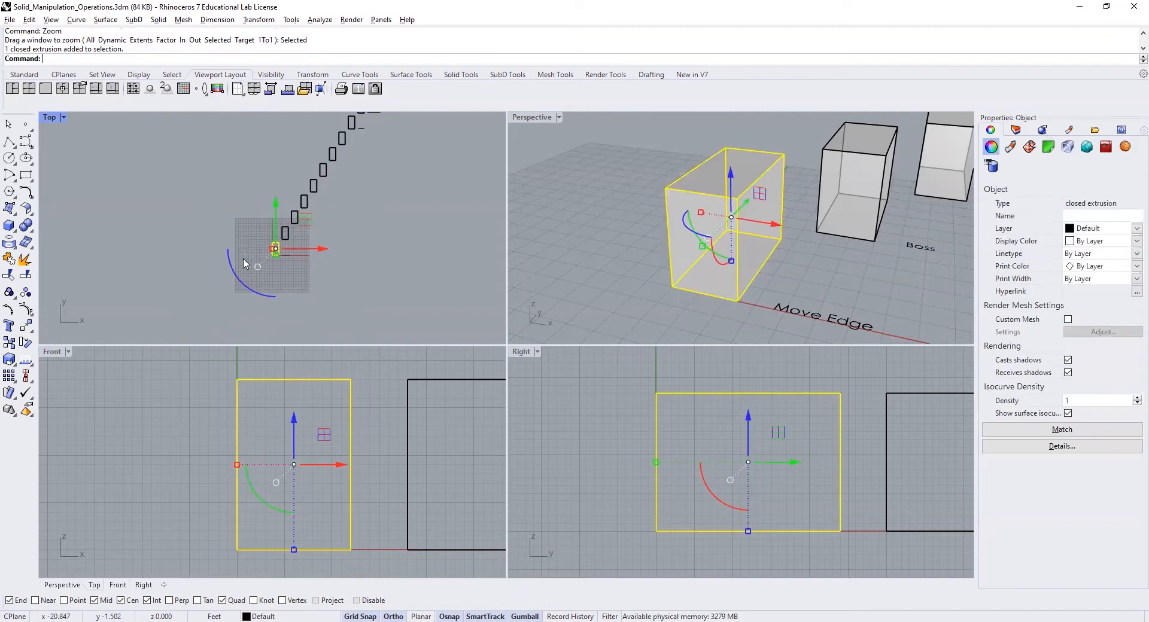
text(Zoom)
key(Return)
text(s)
key(Return)
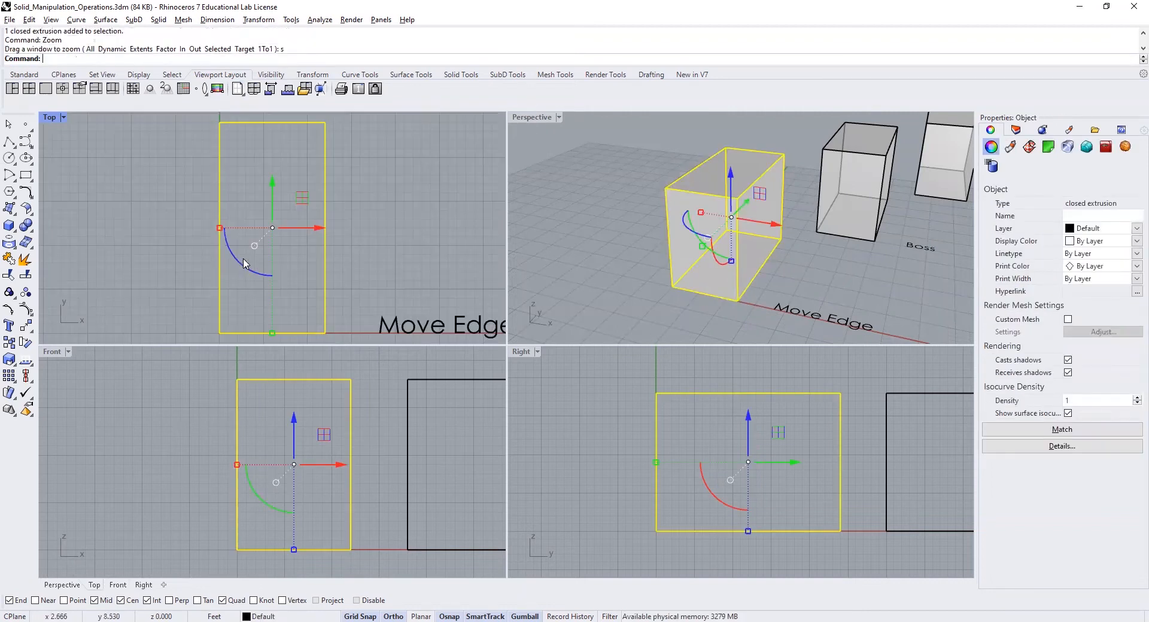
scroll(267, 305, down, 6)
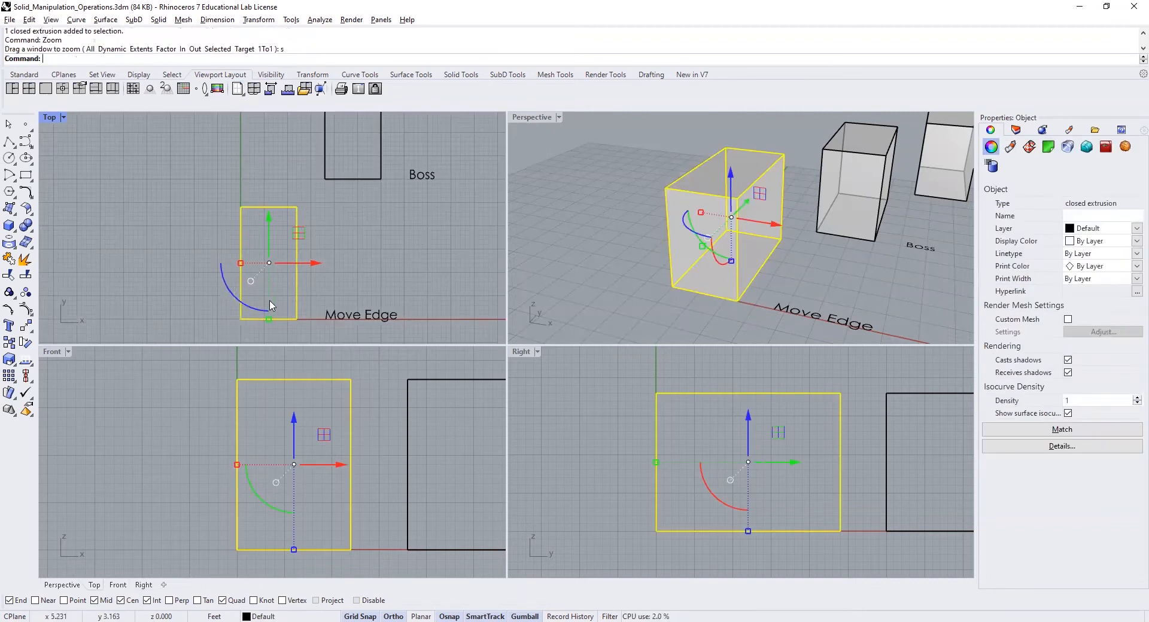
middle_click(350, 246)
right_drag(424, 284, 433, 259)
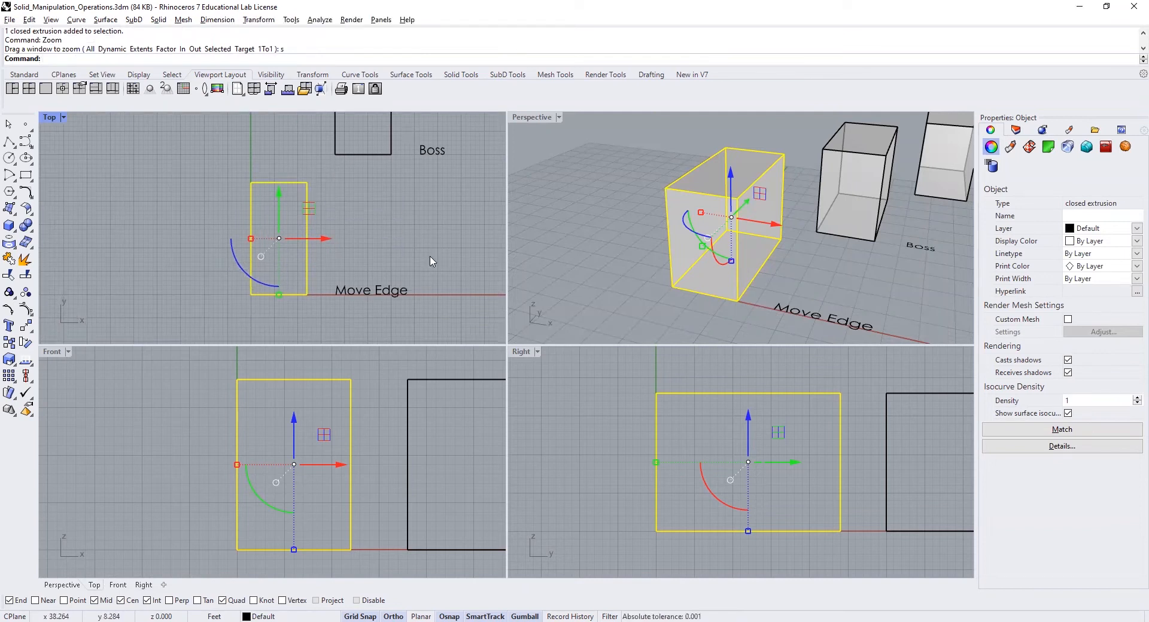
click(433, 259)
- Use MoveEdge to shift the upper front edge of the Move Edge box 7 ft outward along negative Y
scroll(664, 281, down, 3)
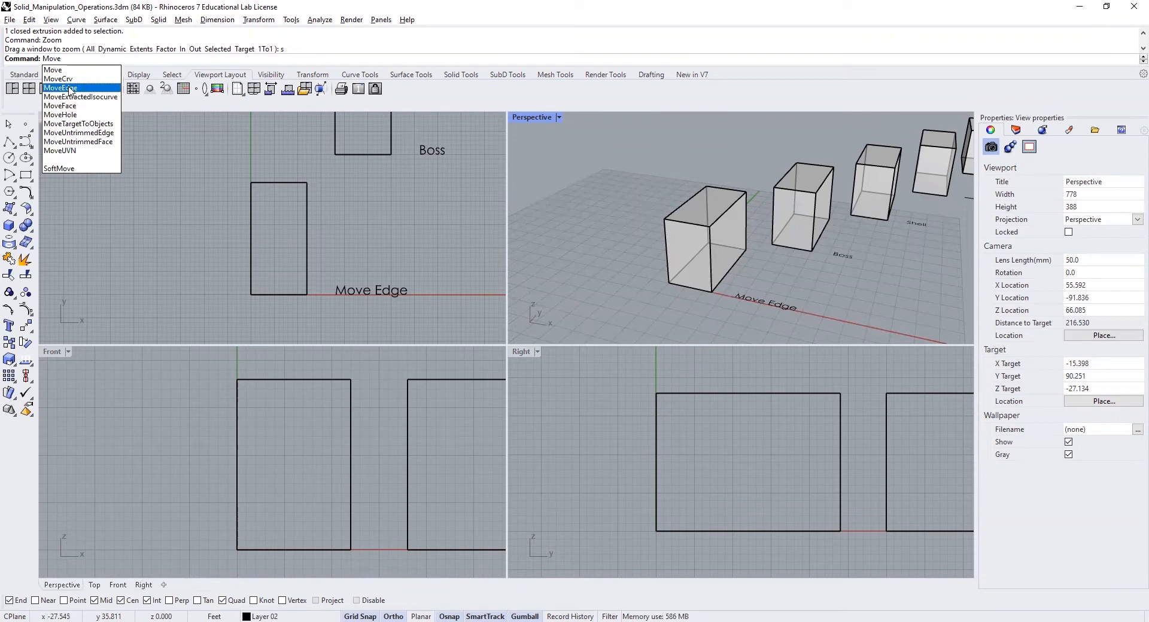
click(68, 88)
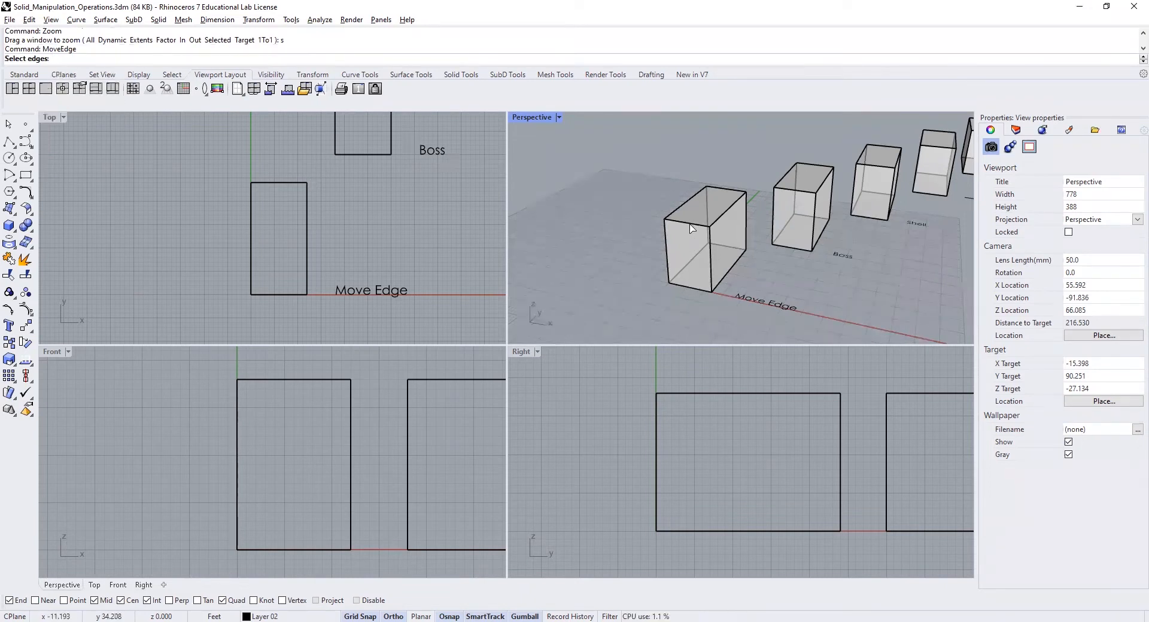
click(691, 225)
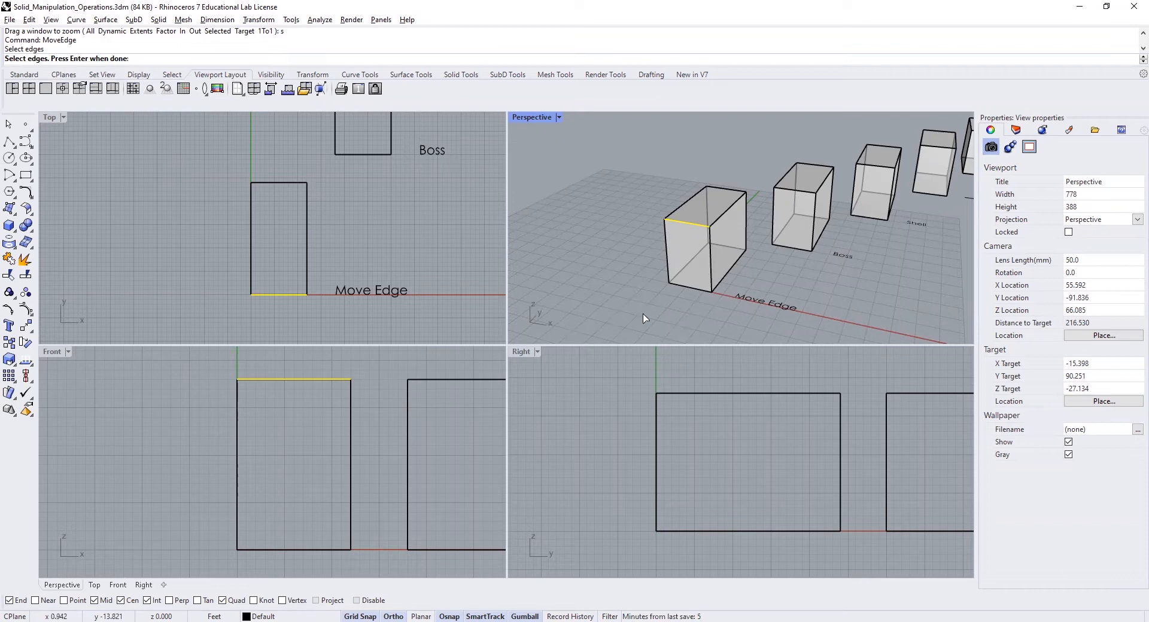
key(Return)
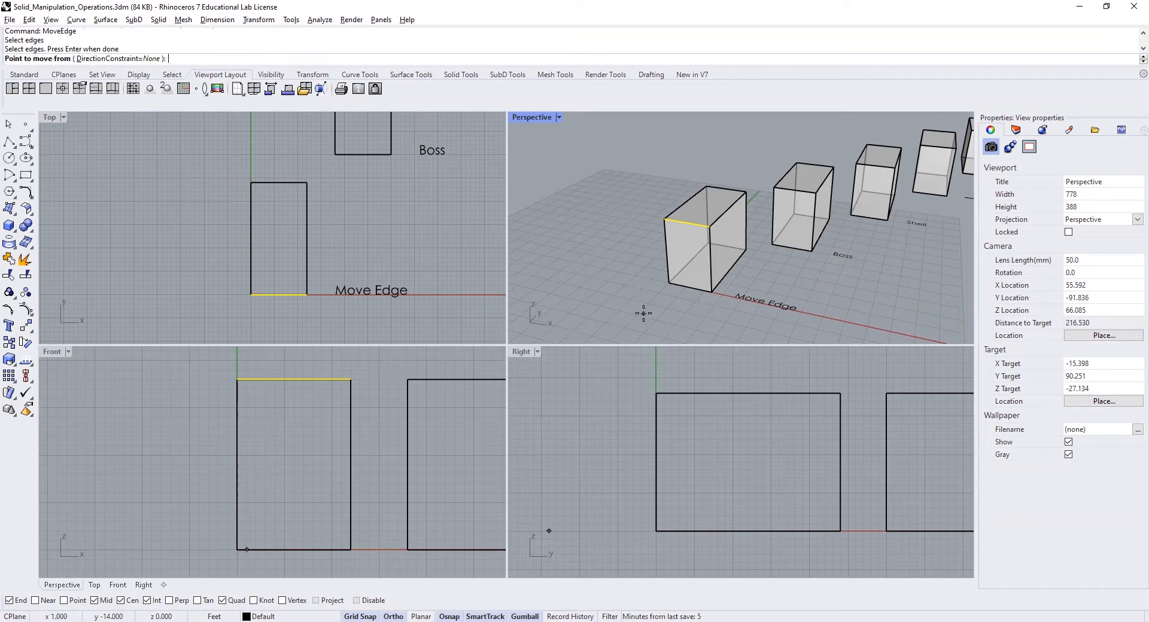
click(664, 220)
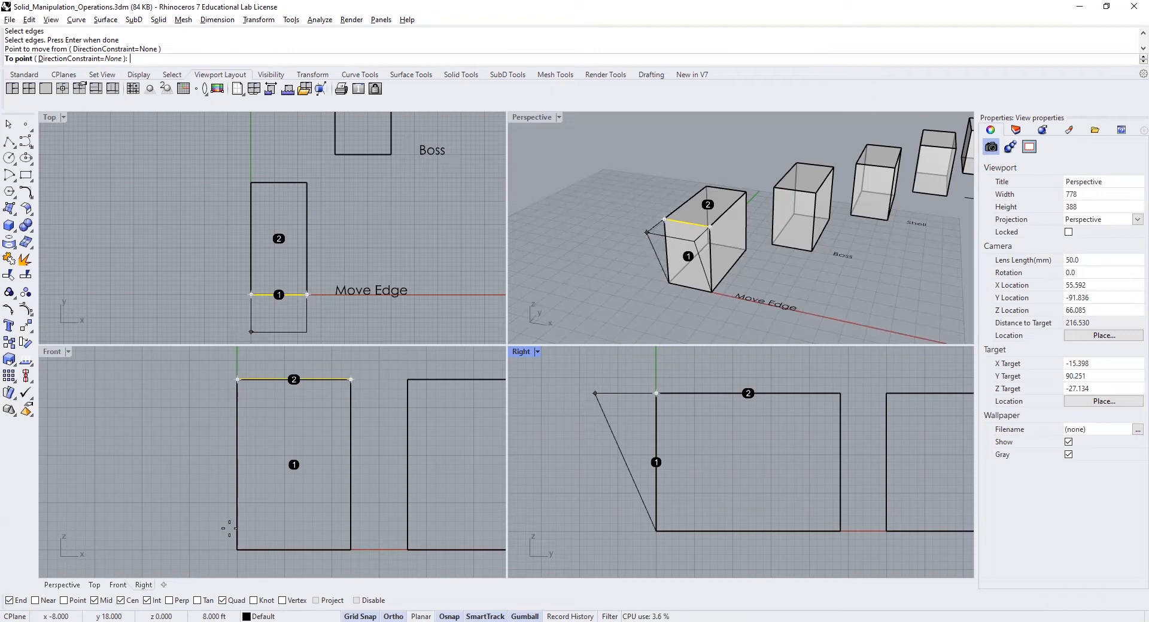
scroll(262, 464, down, 5)
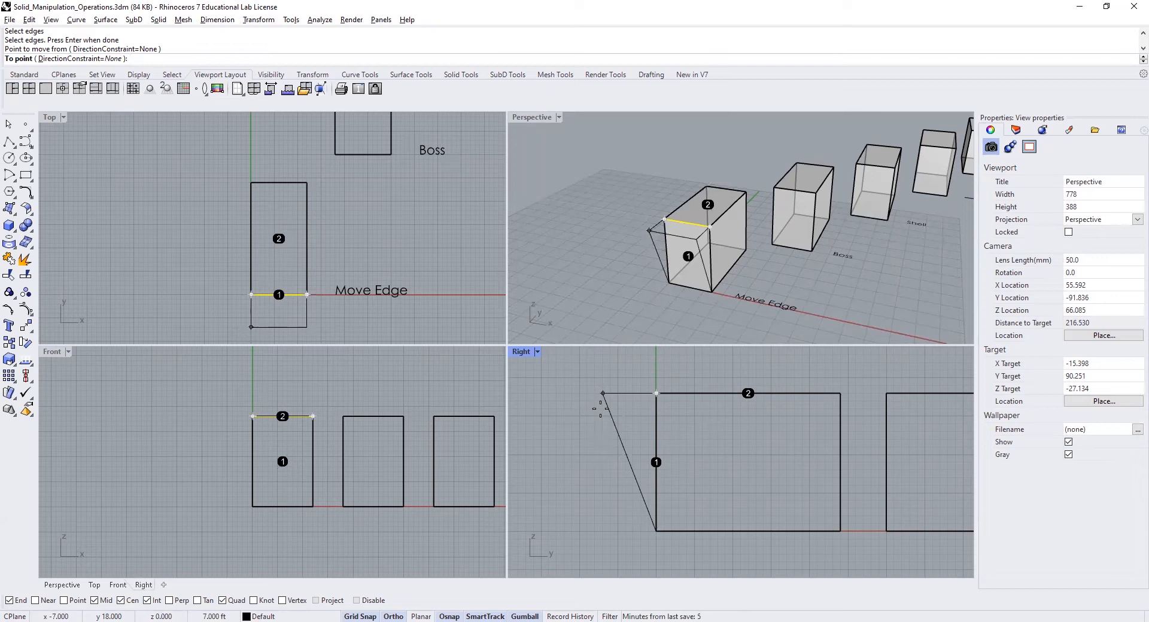
click(600, 408)
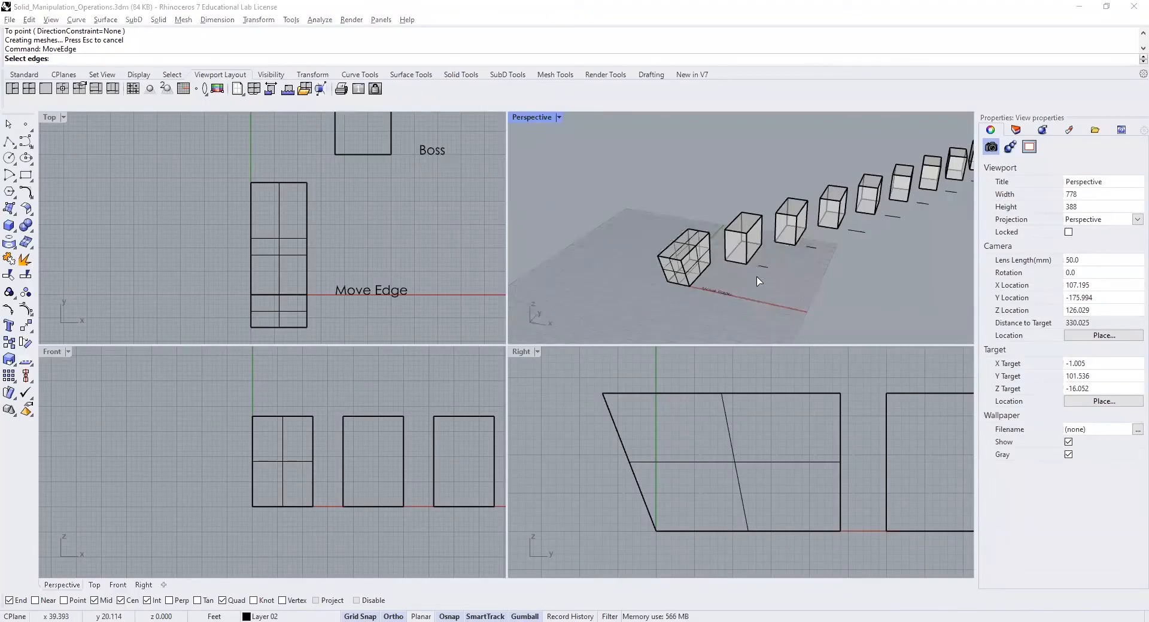
scroll(758, 282, up, 5)
click(736, 250)
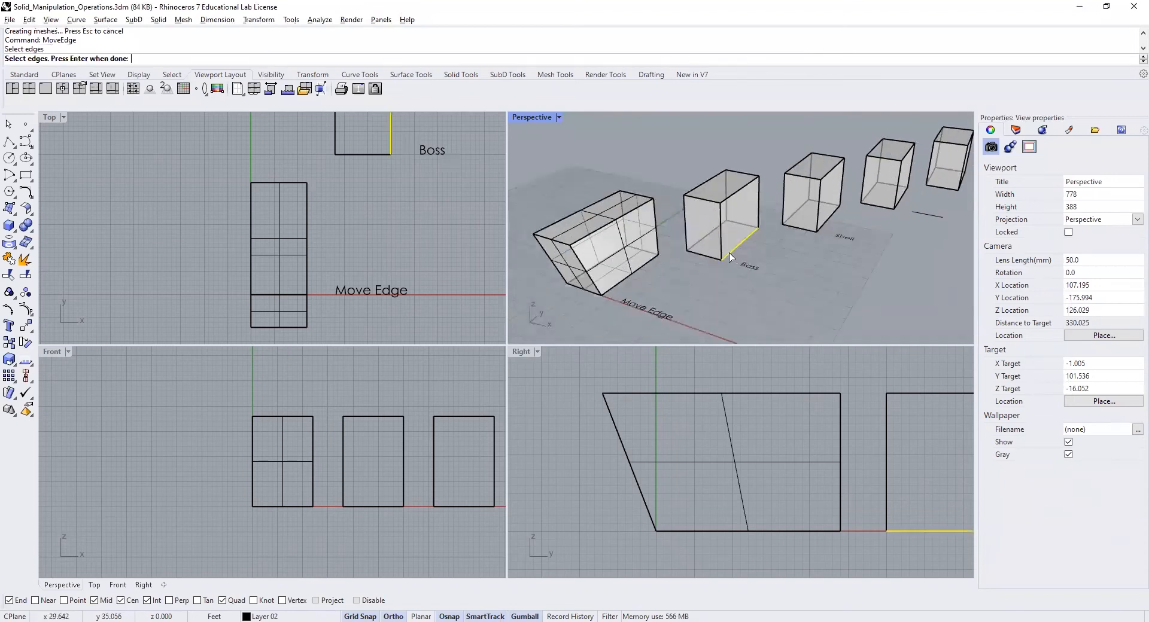
scroll(814, 257, up, 3)
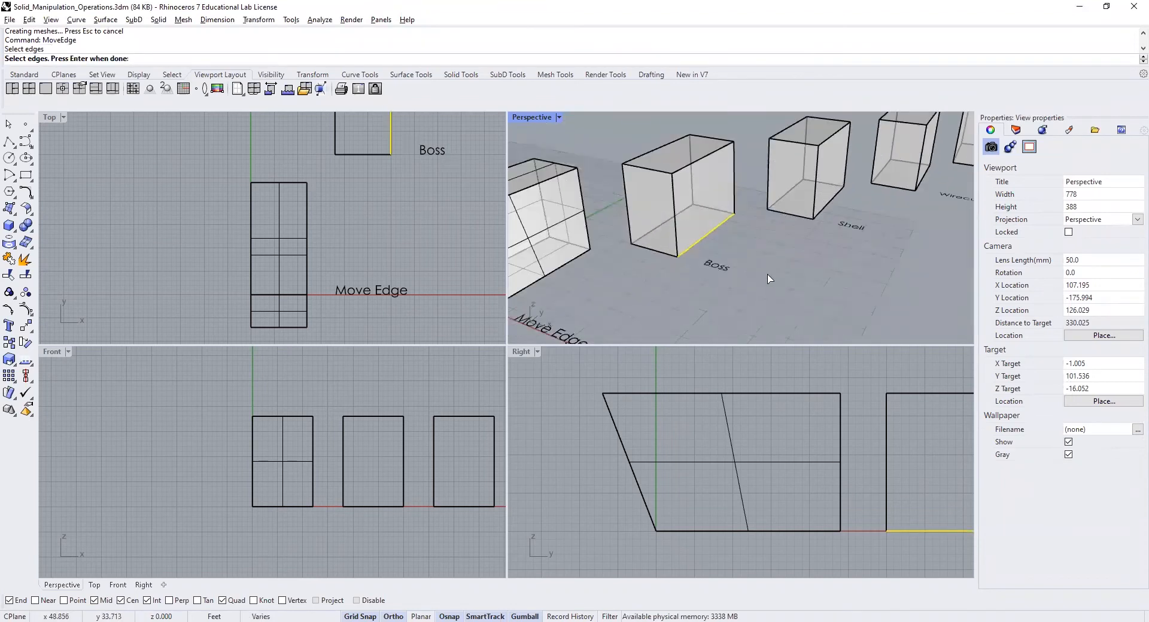
key(Return)
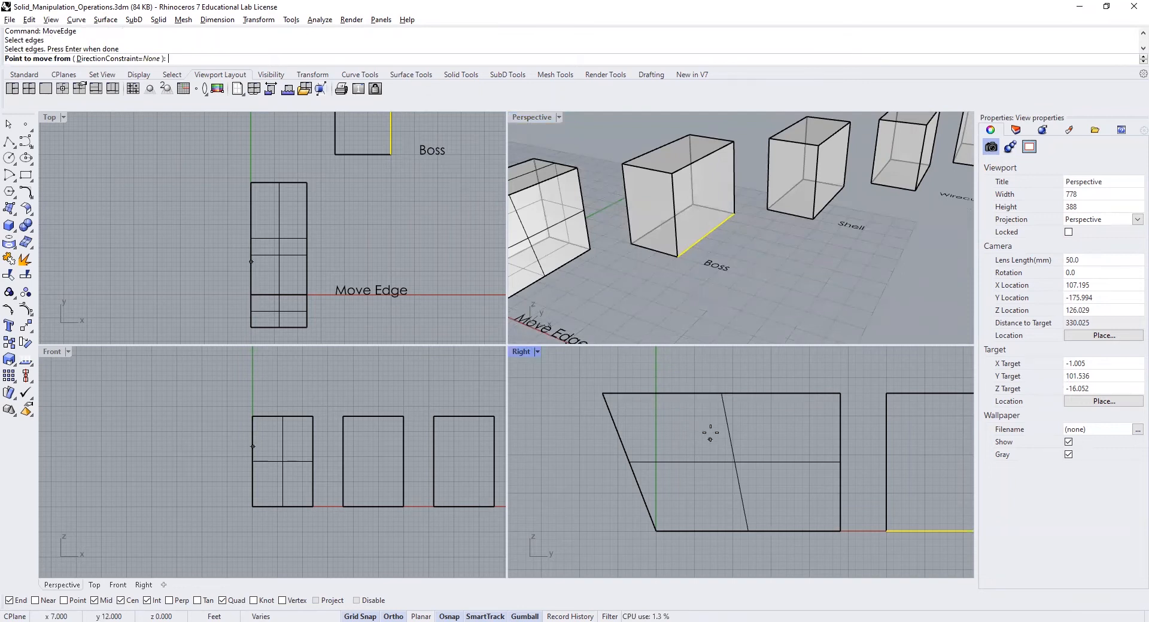
scroll(763, 365, down, 5)
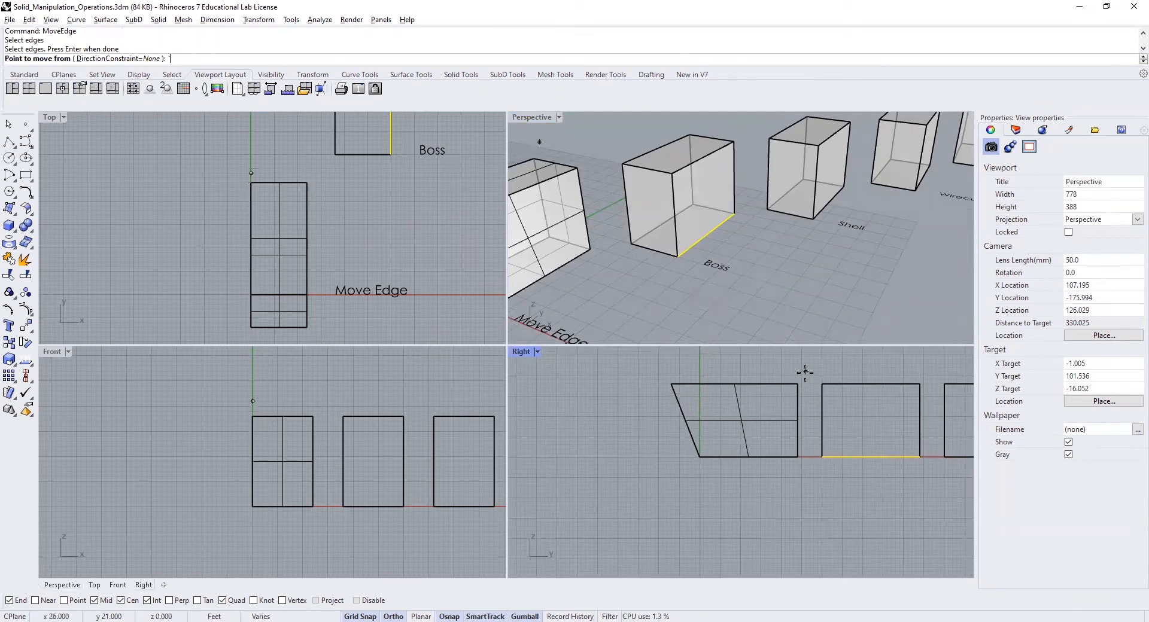
right_drag(801, 370, 685, 429)
right_drag(397, 207, 297, 330)
right_drag(344, 401, 255, 424)
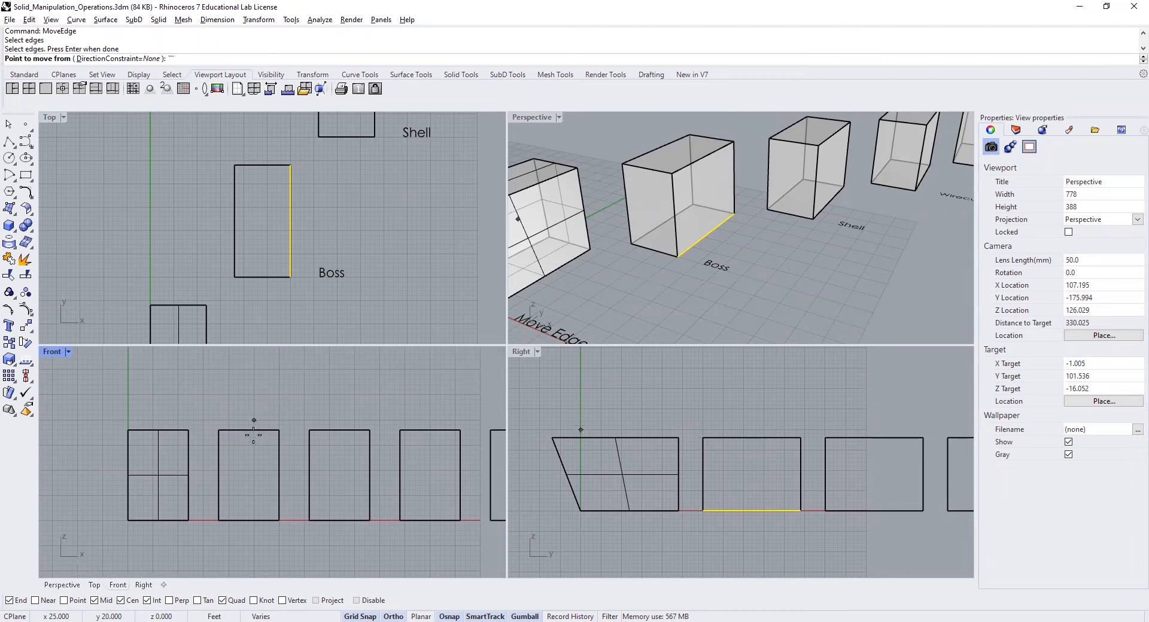
key(BackSpace)
key(BackSpace)
key(BackSpace)
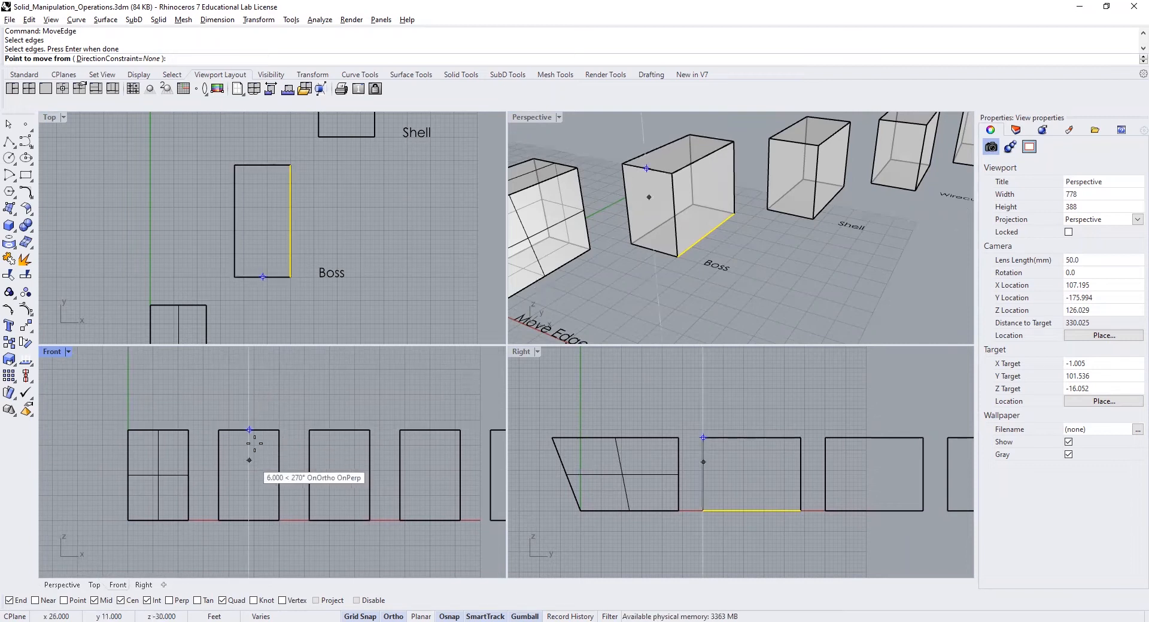
key(Escape)
click(279, 442)
key(Escape)
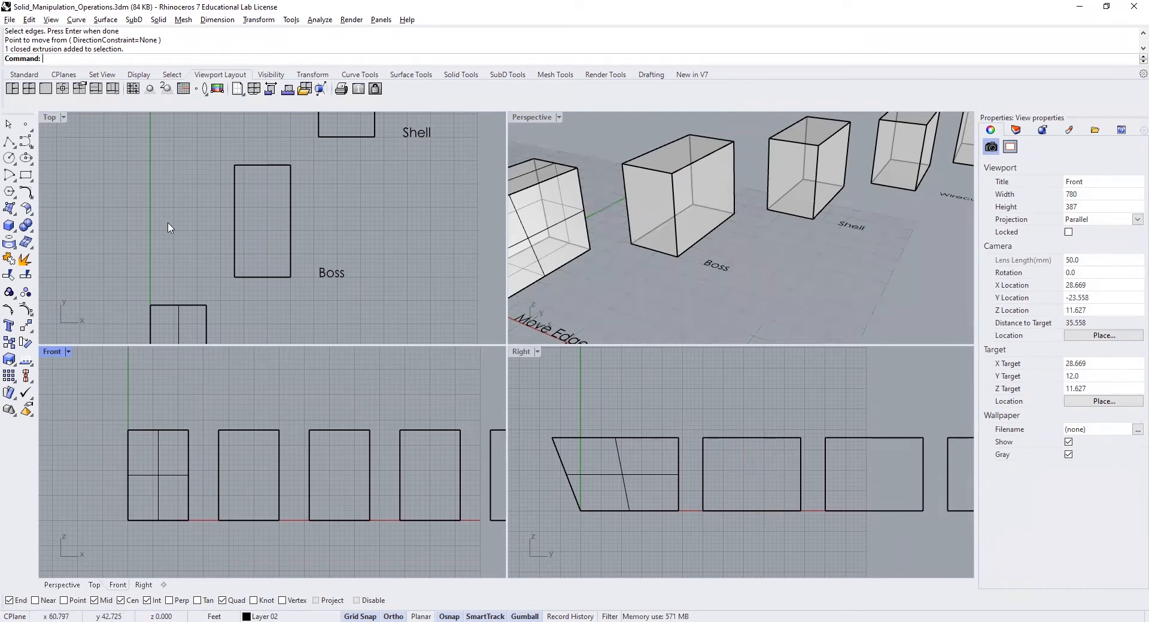
- Draw a rectangle on the Boss box's side face in the Right view, from its lower front corner to around the face's middle
click(25, 176)
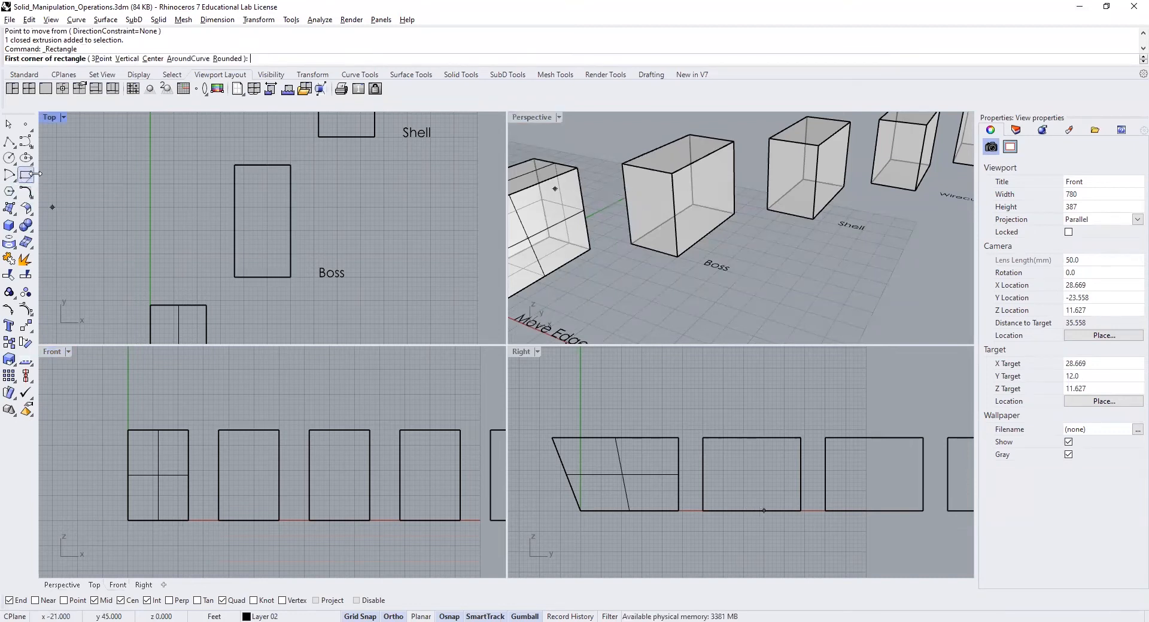
click(677, 256)
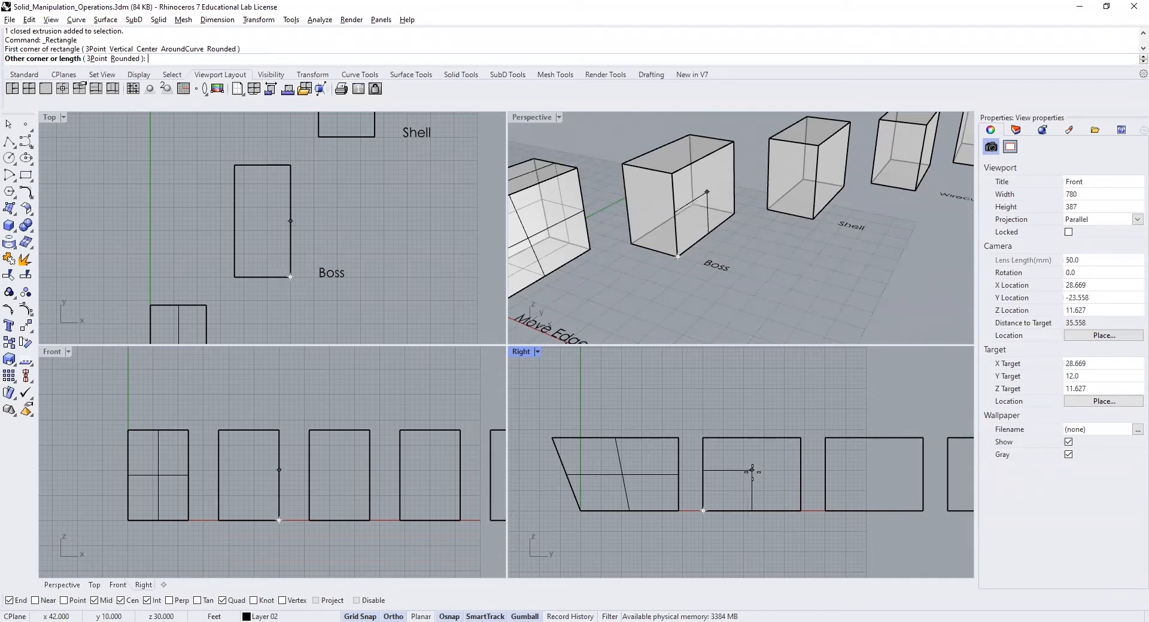
click(752, 467)
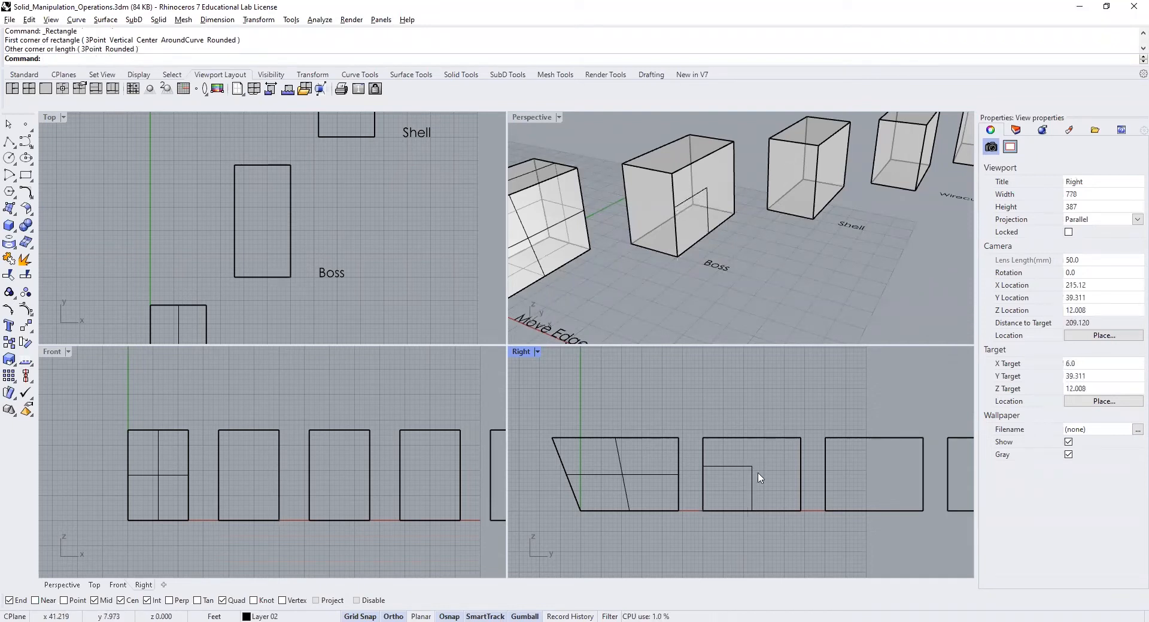
- Move the rectangle on the Boss box a short distance outward from the side face along positive X and deselect it
click(707, 216)
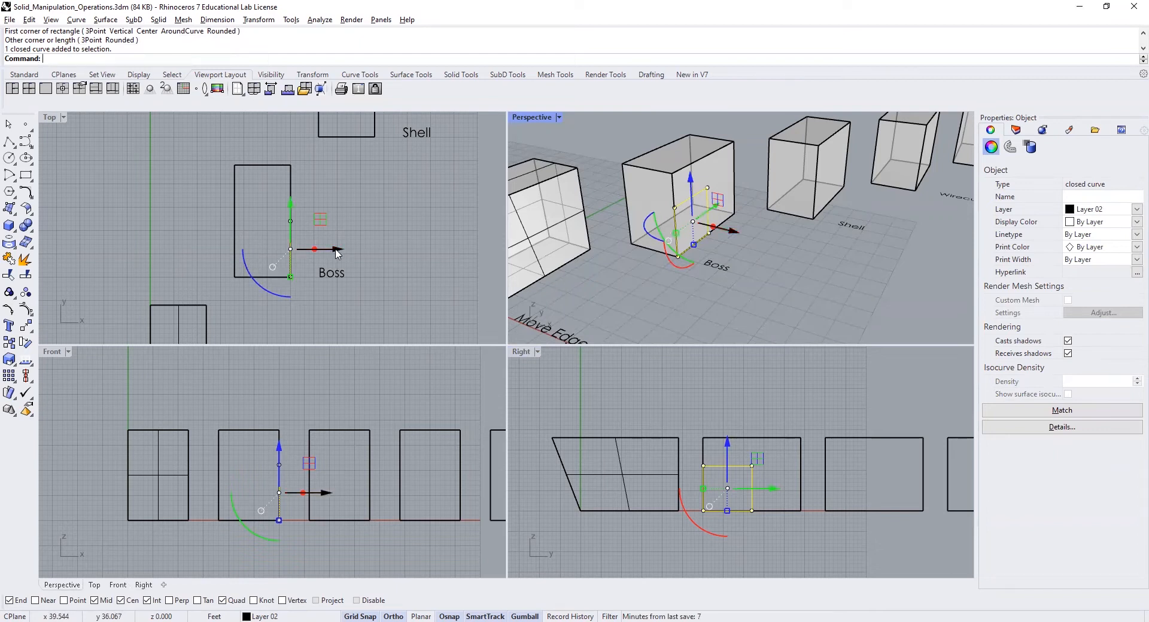
drag(338, 254, 358, 249)
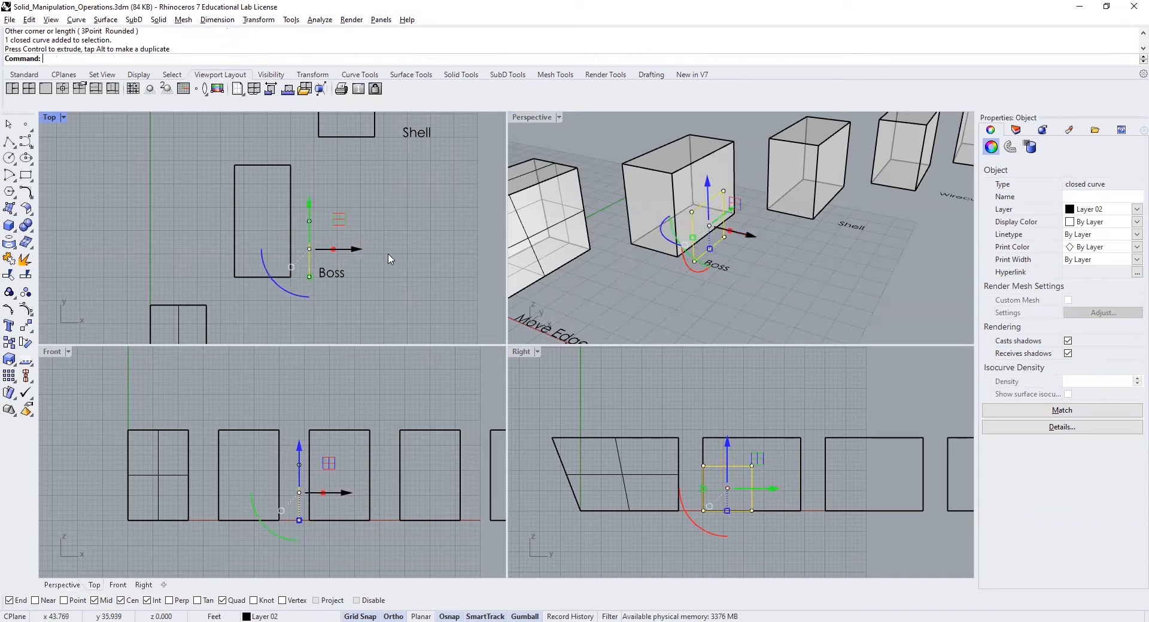
click(390, 254)
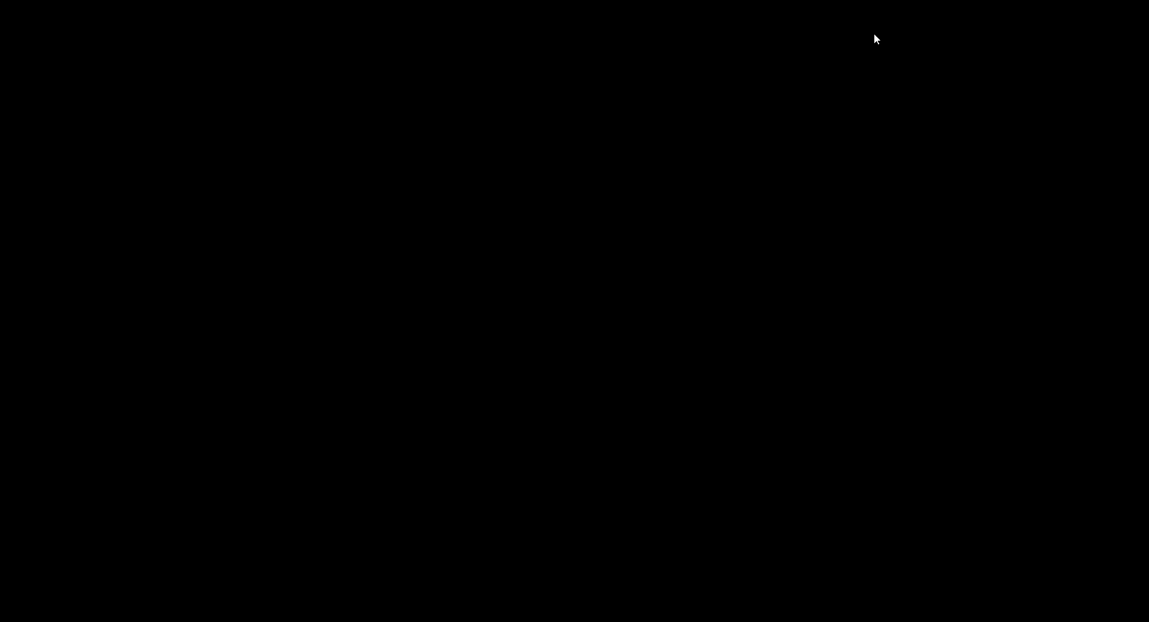
- Use Boss in Straight mode to extend the offset rectangle to the Boss box as its boundary
text(Boss)
key(Return)
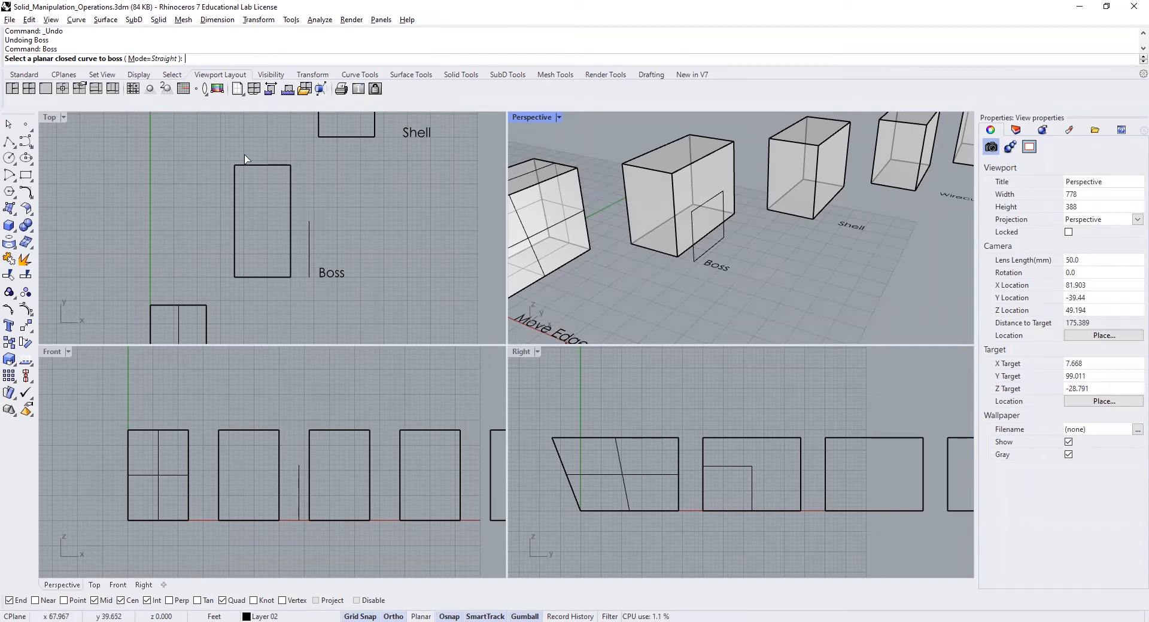
click(721, 244)
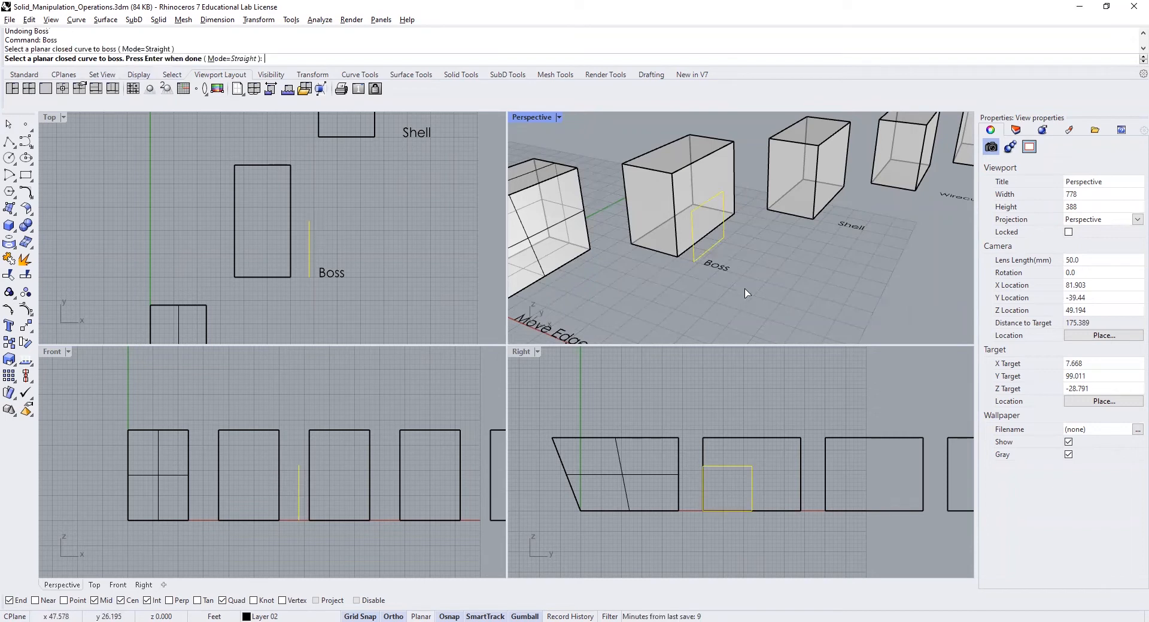
key(Return)
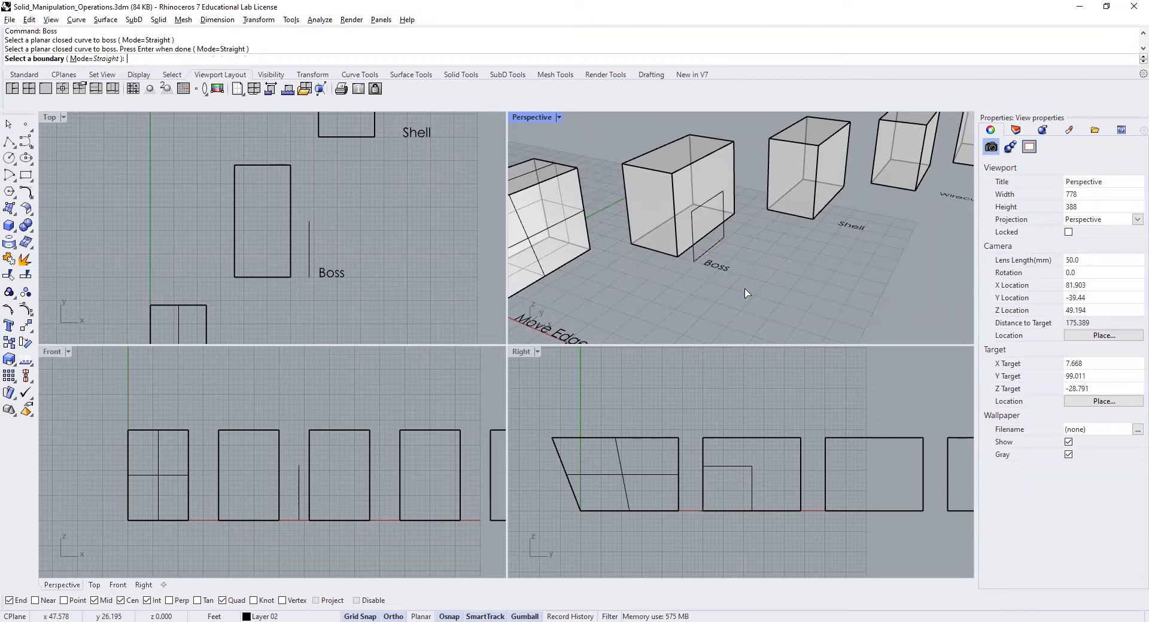
click(678, 241)
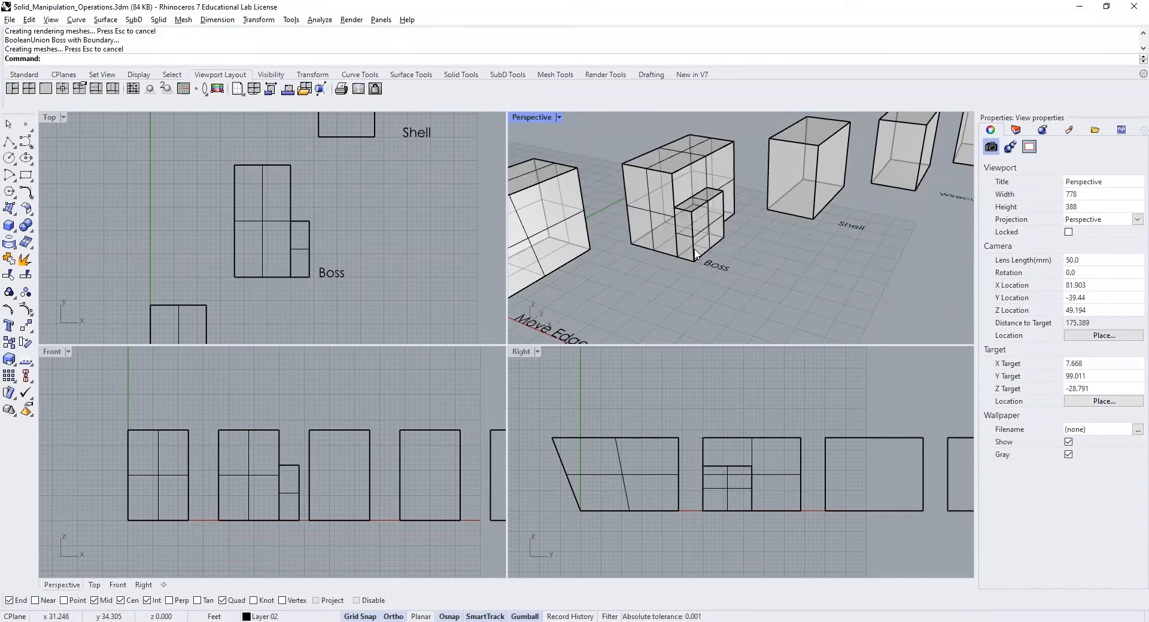
- Examine the bossed solid by selecting it and its profile curve, and clear the selection
click(686, 248)
key(Escape)
click(708, 234)
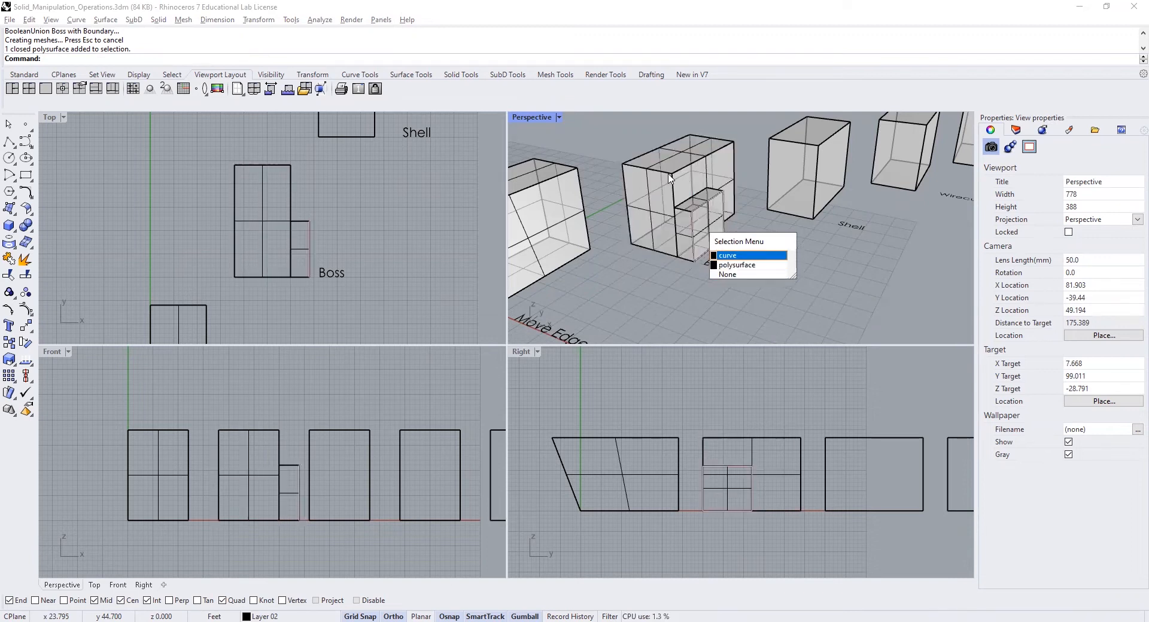
click(703, 214)
click(703, 214)
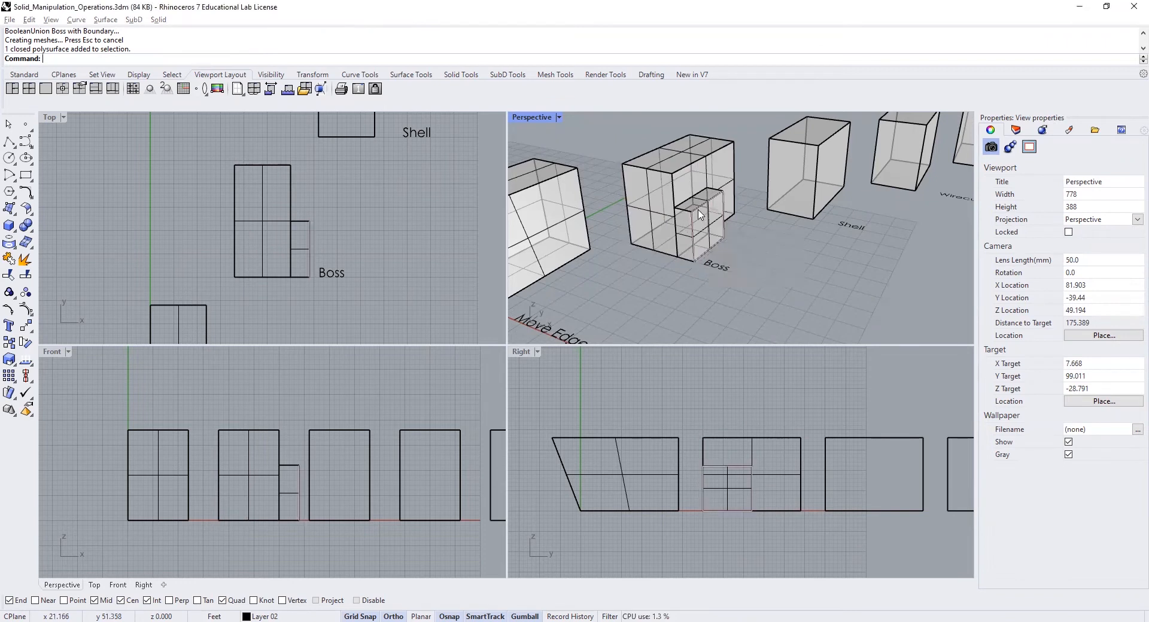
click(636, 300)
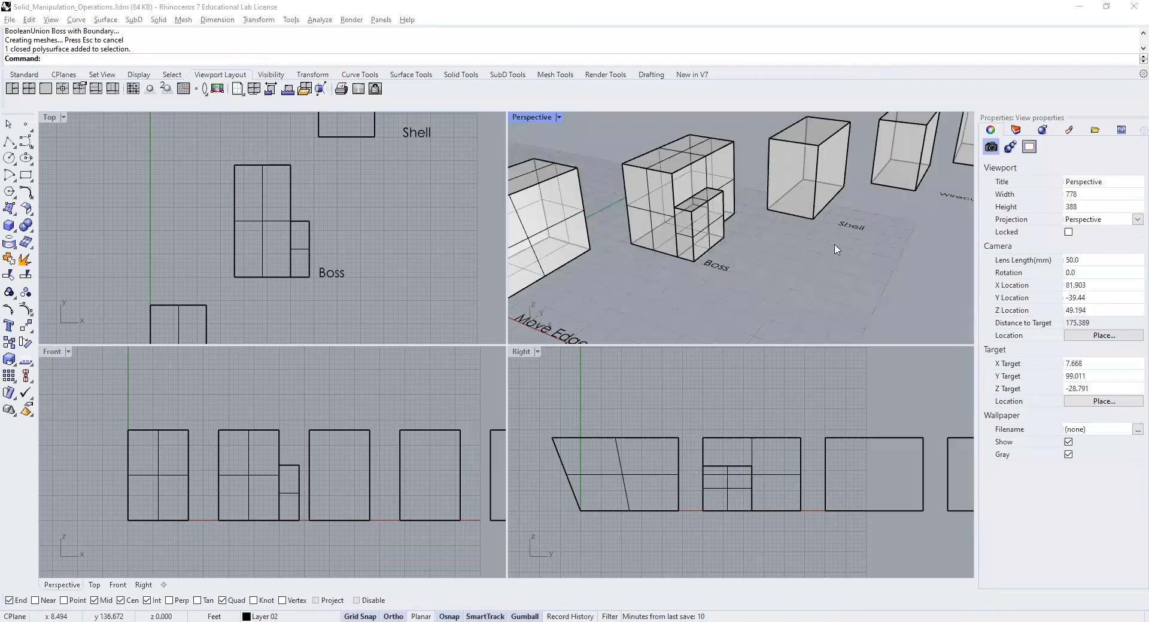
- Measure the Shell box's height along its front vertical edge with Distance, from the lower corner to the upper one
scroll(840, 257, down, 2)
scroll(802, 269, up, 2)
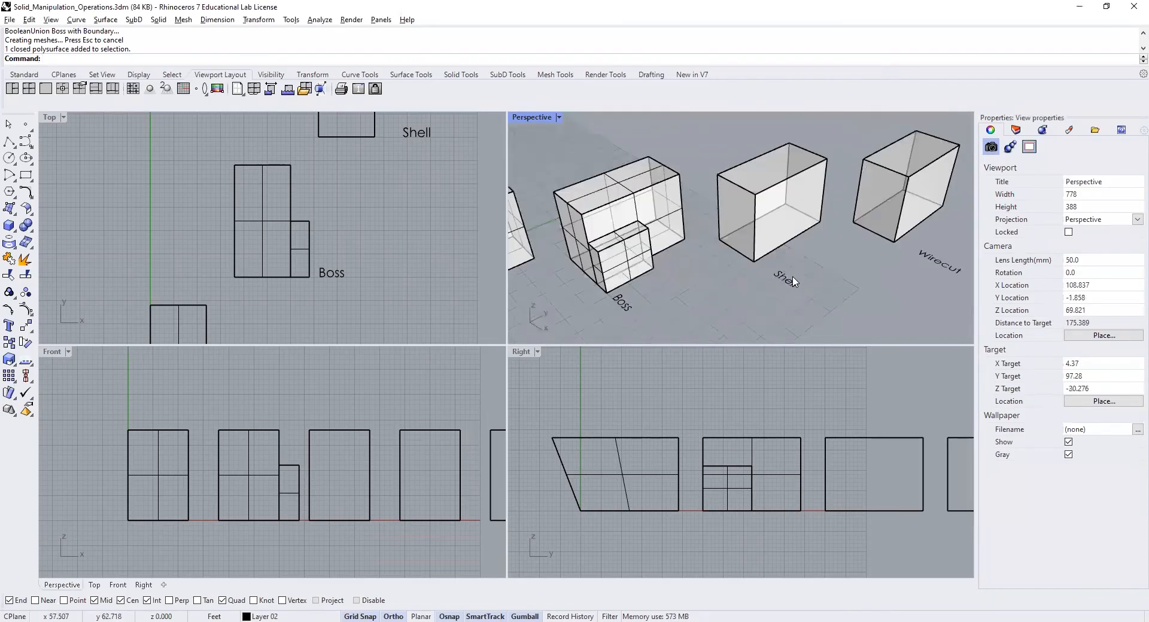
right_drag(838, 393, 706, 385)
scroll(711, 405, up, 2)
right_drag(386, 226, 212, 393)
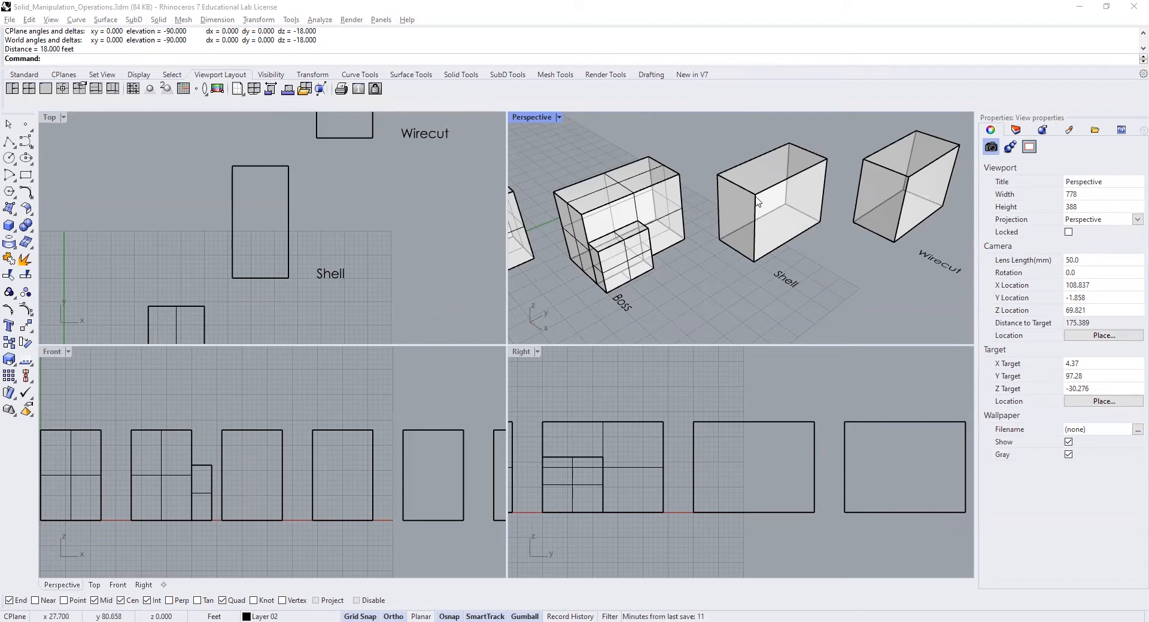
click(737, 216)
text(Dist)
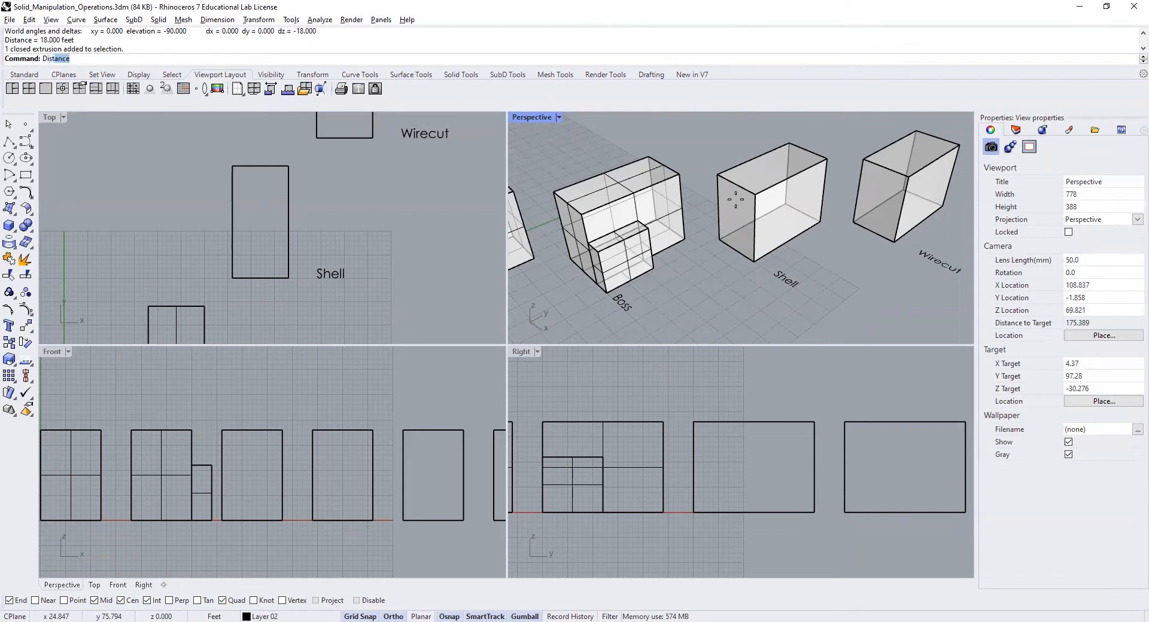
key(Return)
click(753, 261)
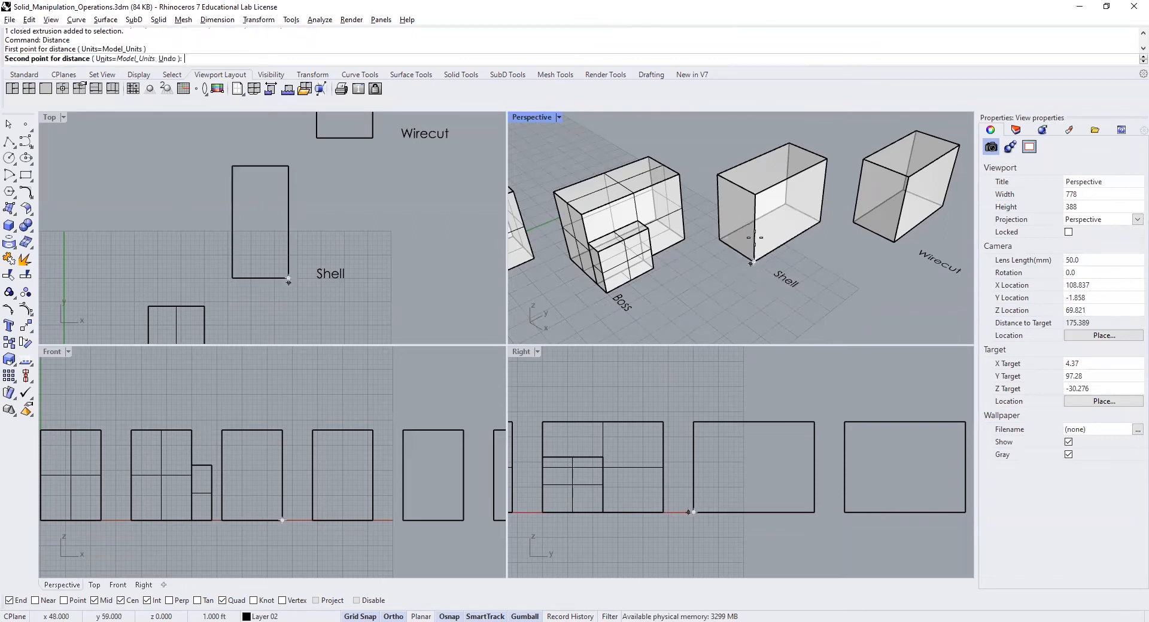
click(752, 195)
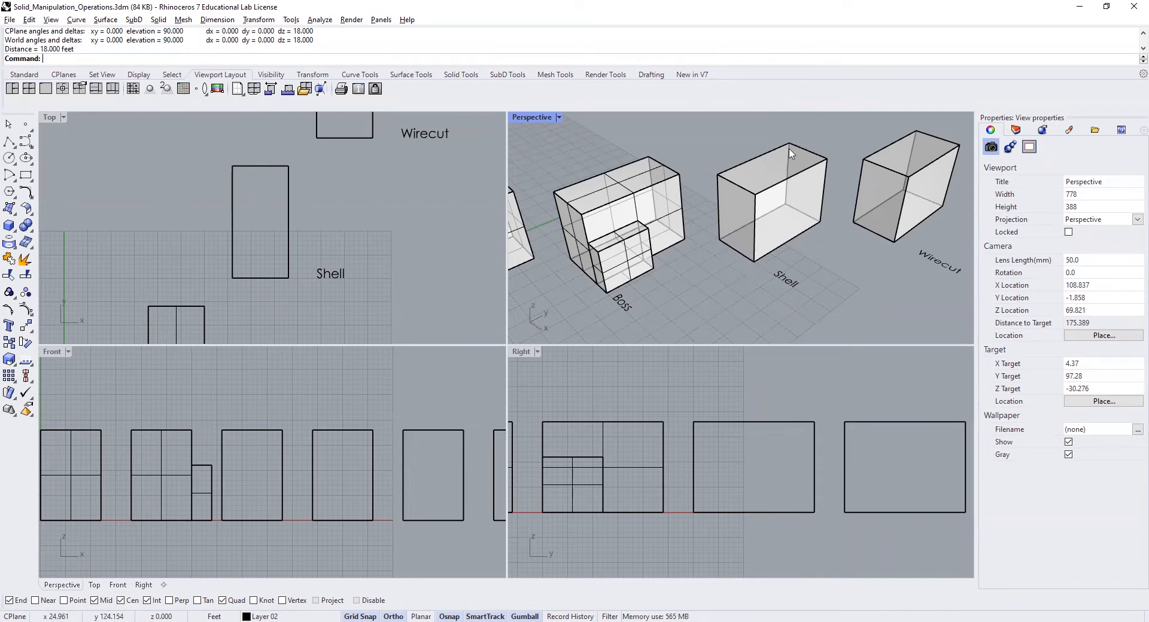
- Shell the Shell box with thickness 1, removing its top face and the long side face next to its label
text(Sh)
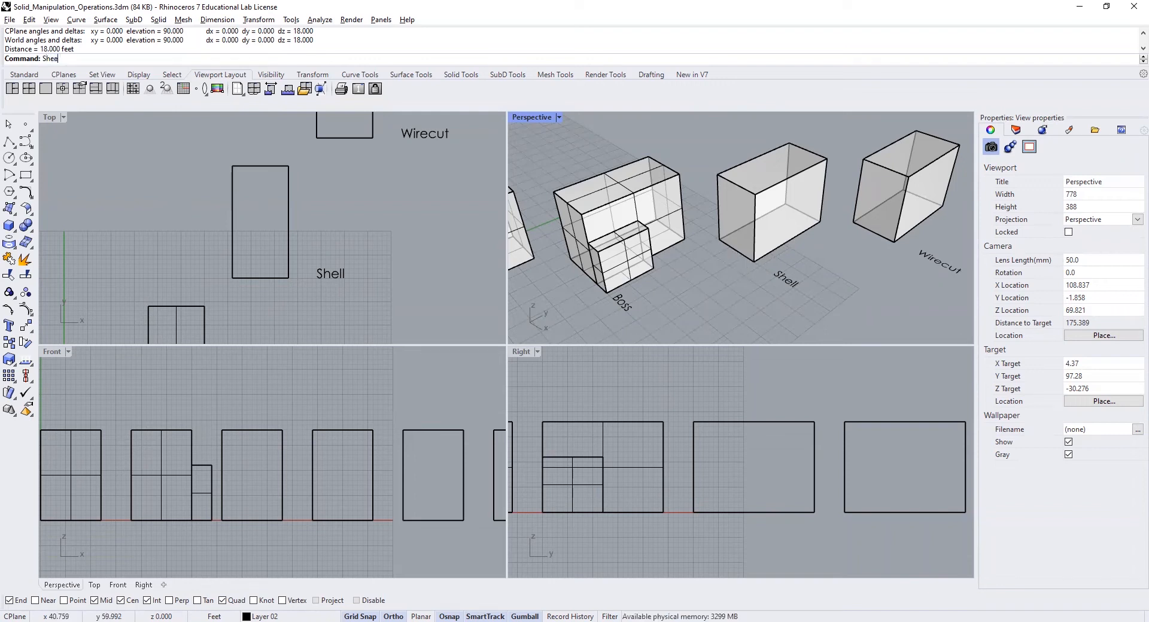
text(e)
key(Return)
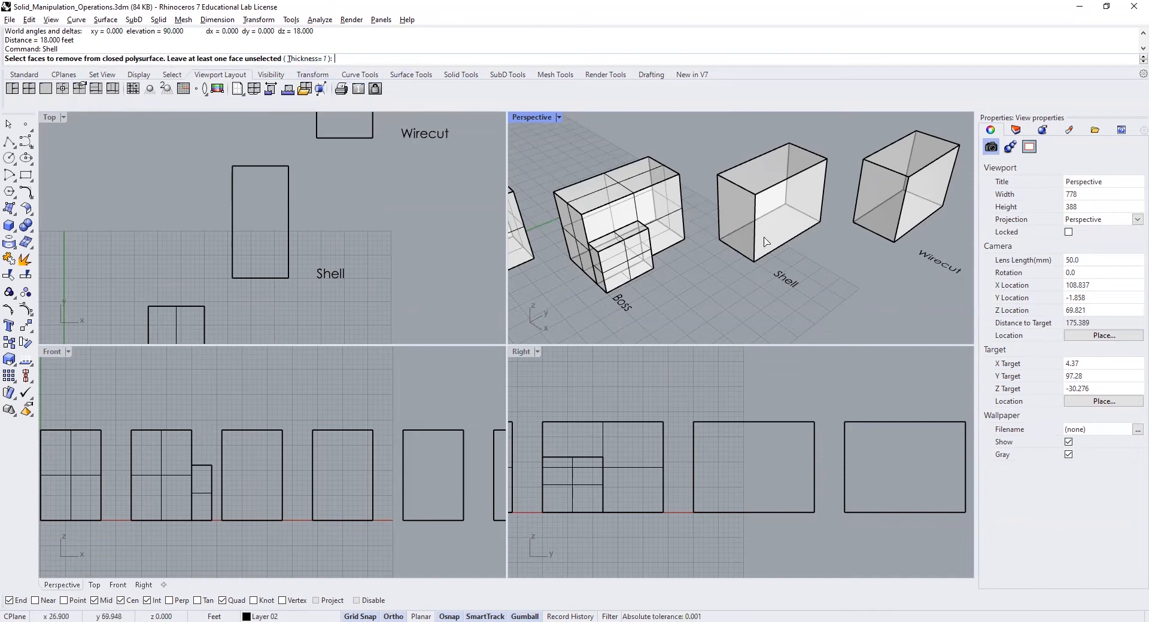
click(765, 184)
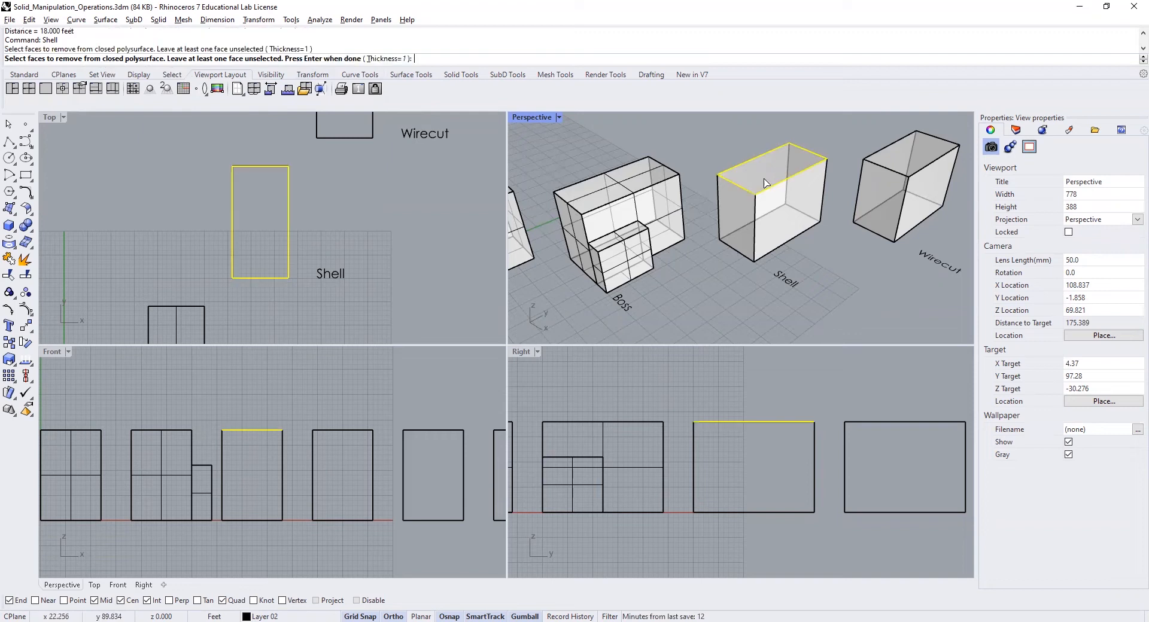
click(804, 206)
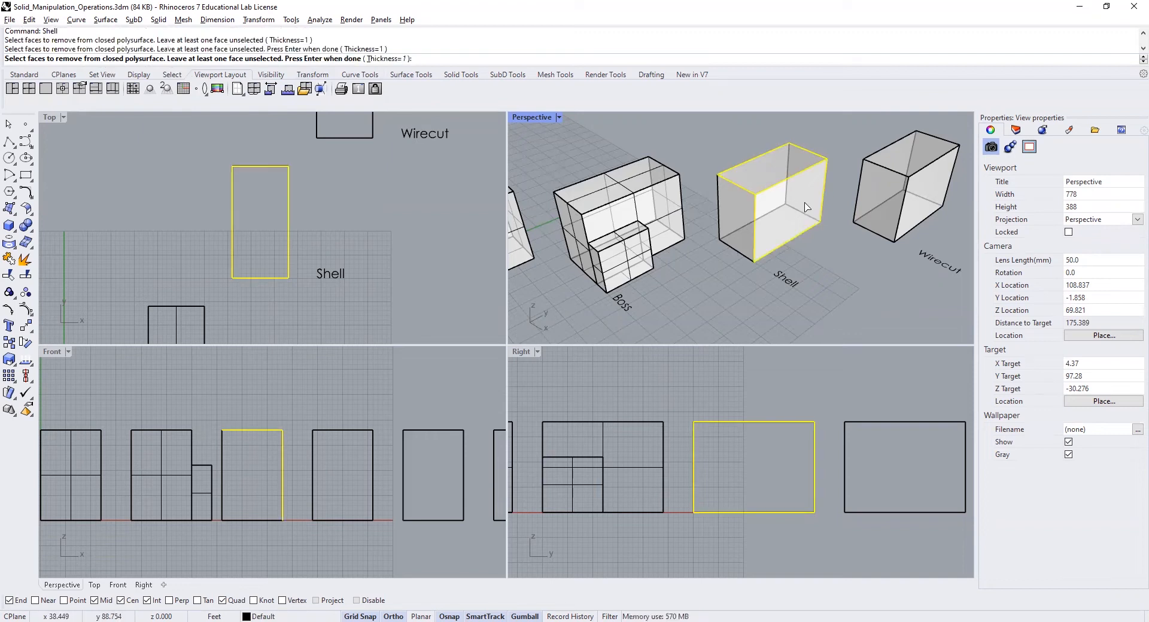
key(Return)
right_drag(811, 274, 758, 271)
scroll(764, 272, up, 2)
scroll(758, 265, up, 3)
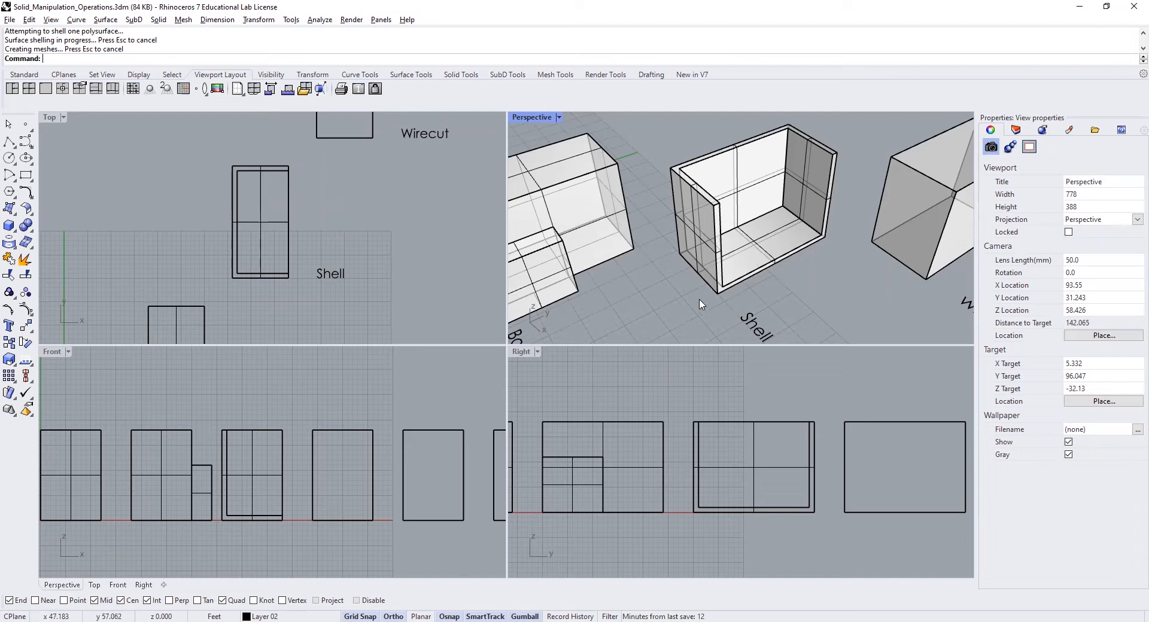
- Bring the Wirecut box and its label into view in the Perspective, Top, Front and Right viewports
scroll(703, 308, down, 4)
right_drag(710, 309, 664, 277)
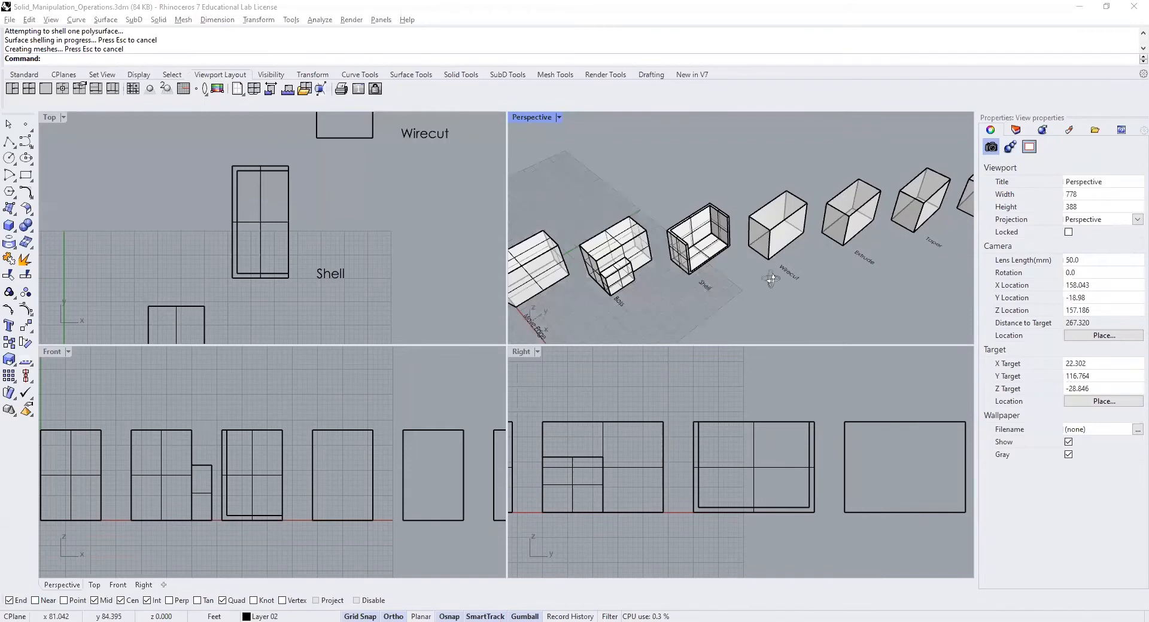
scroll(772, 279, up, 2)
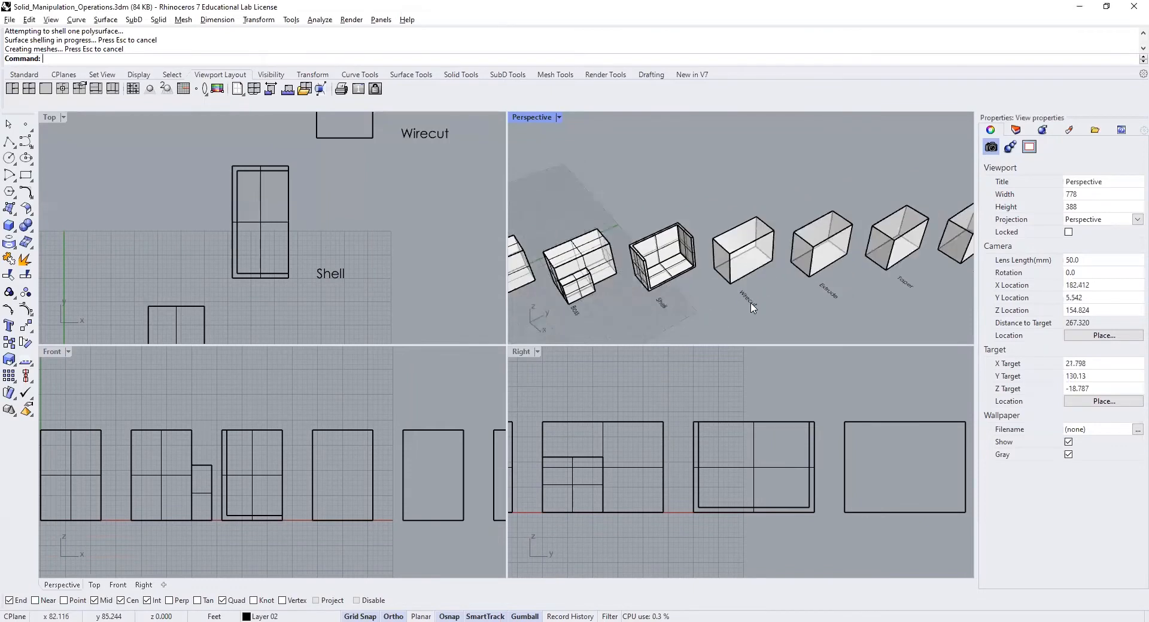
right_drag(850, 389, 705, 389)
right_drag(392, 246, 323, 404)
right_drag(395, 408, 291, 401)
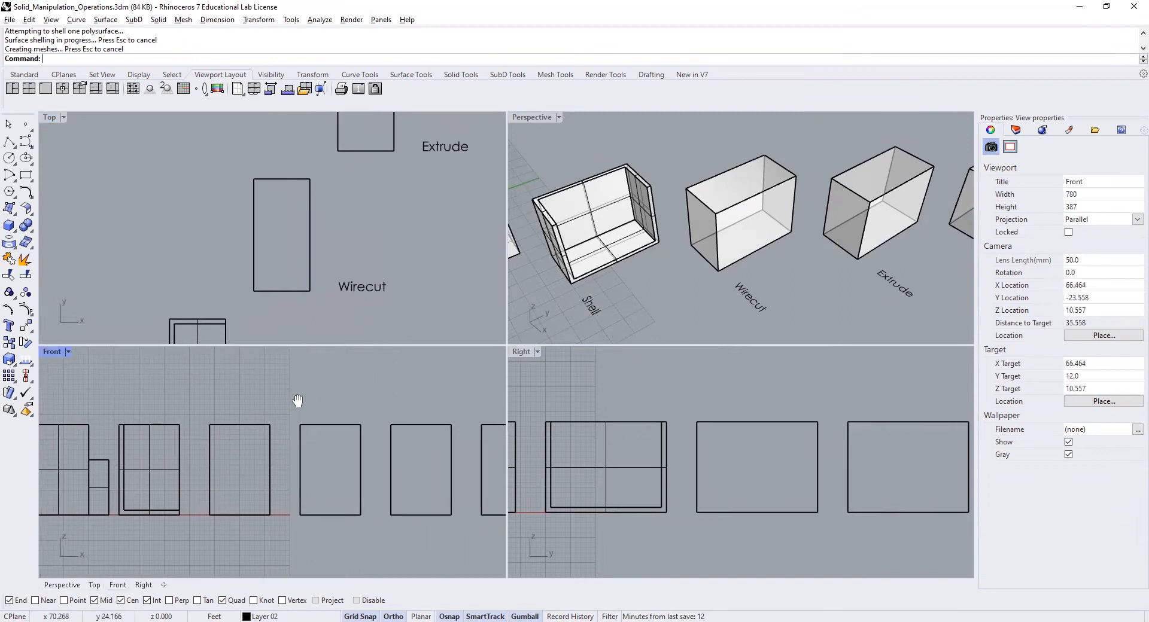
right_click(797, 254)
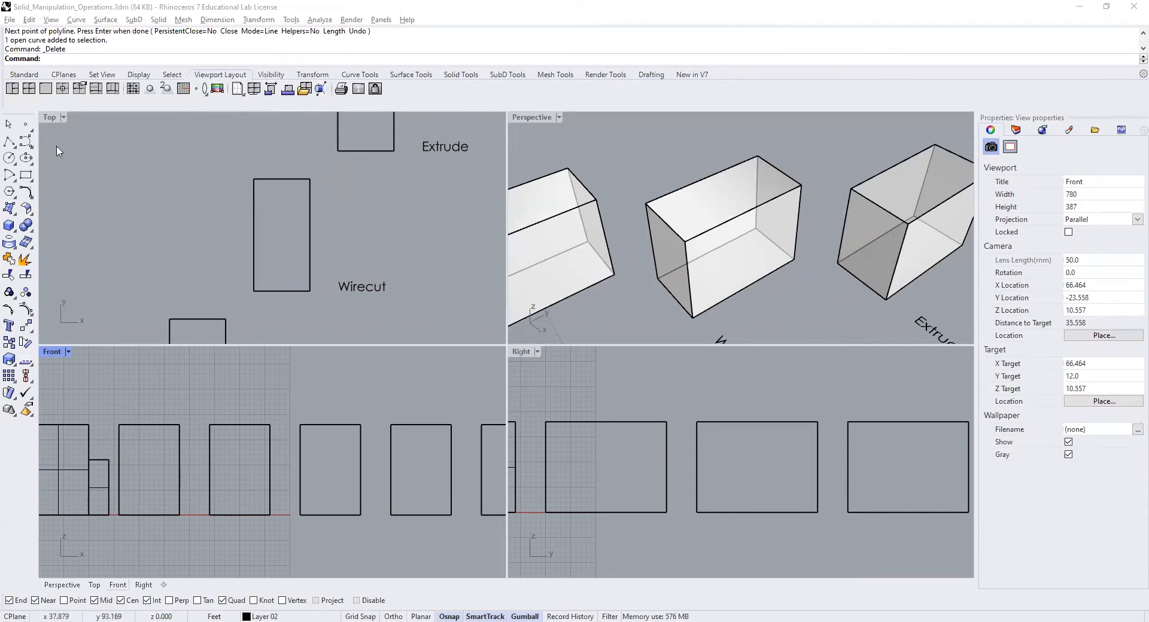
- Draw a planar zigzag polyline with two inner corners on the Wirecut box's side face, running from its bottom edge to its top edge
click(9, 142)
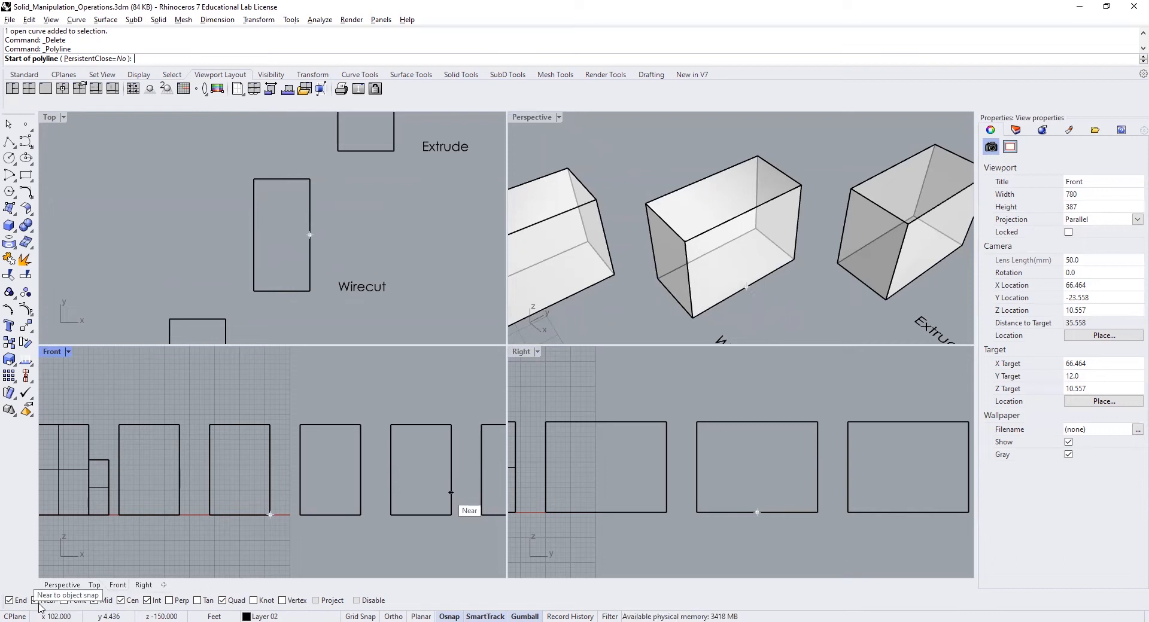
click(36, 601)
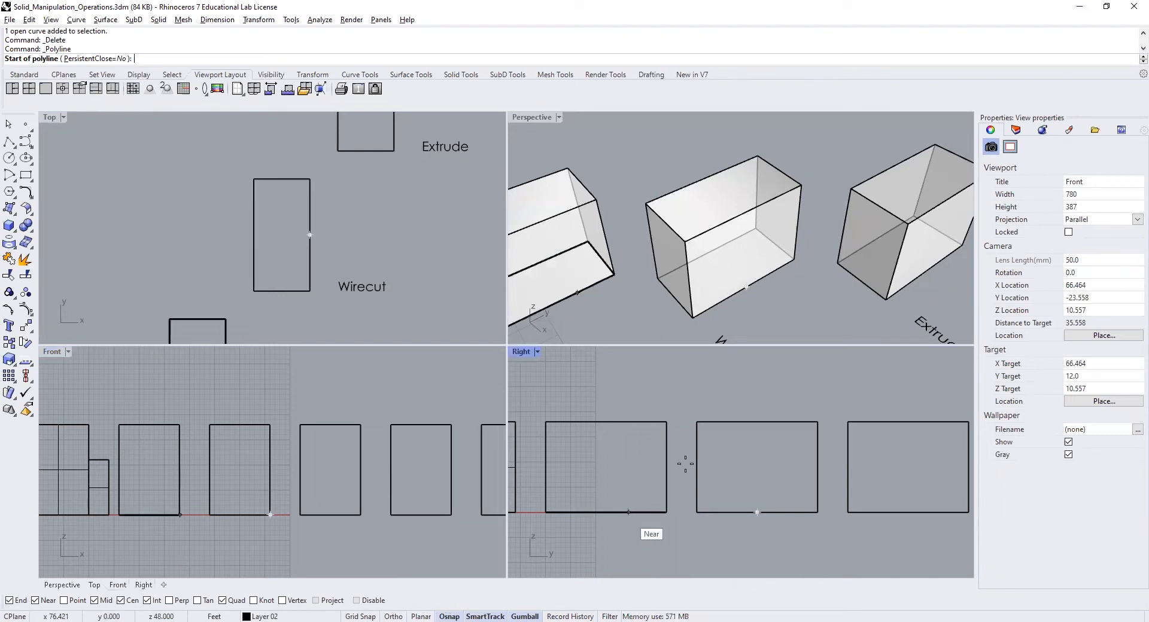
click(724, 301)
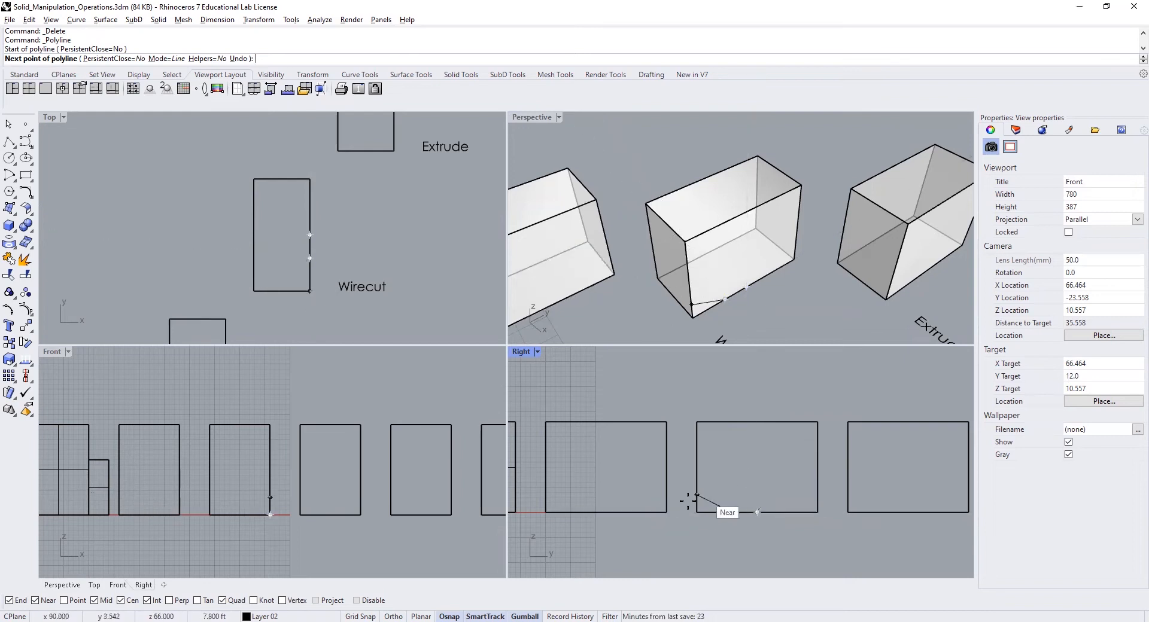
click(421, 616)
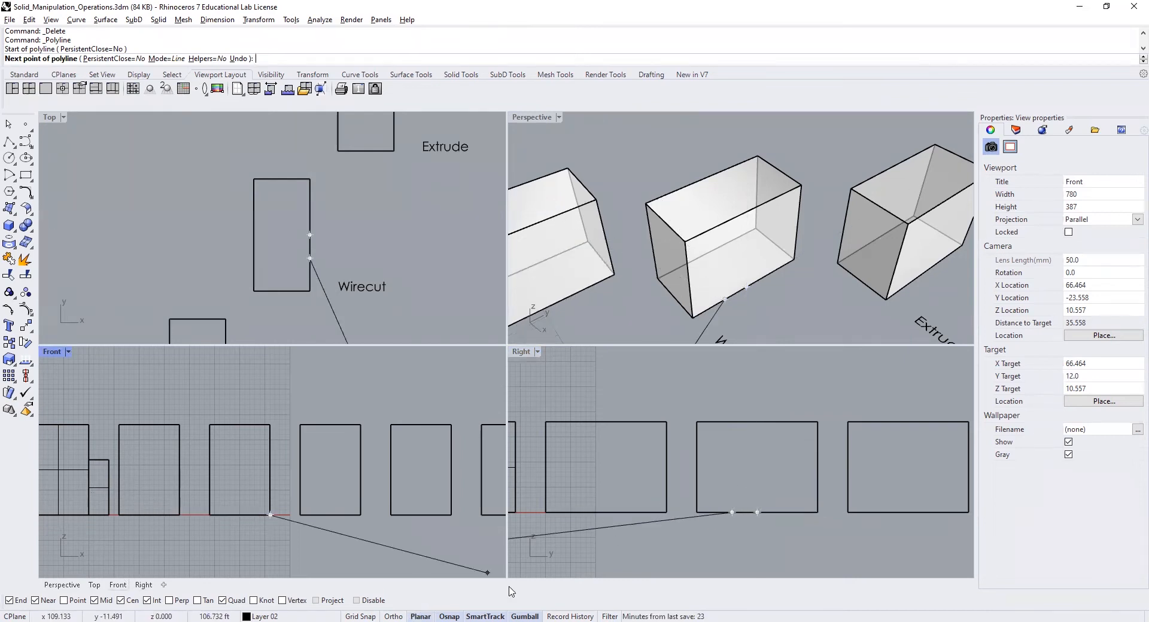
click(770, 484)
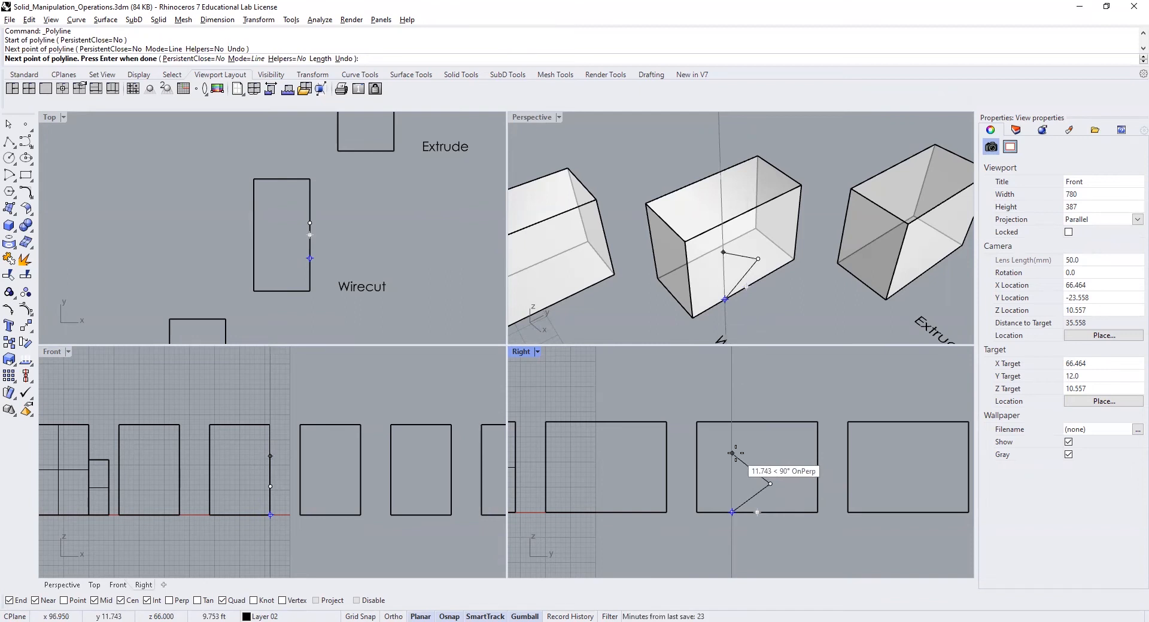
click(731, 453)
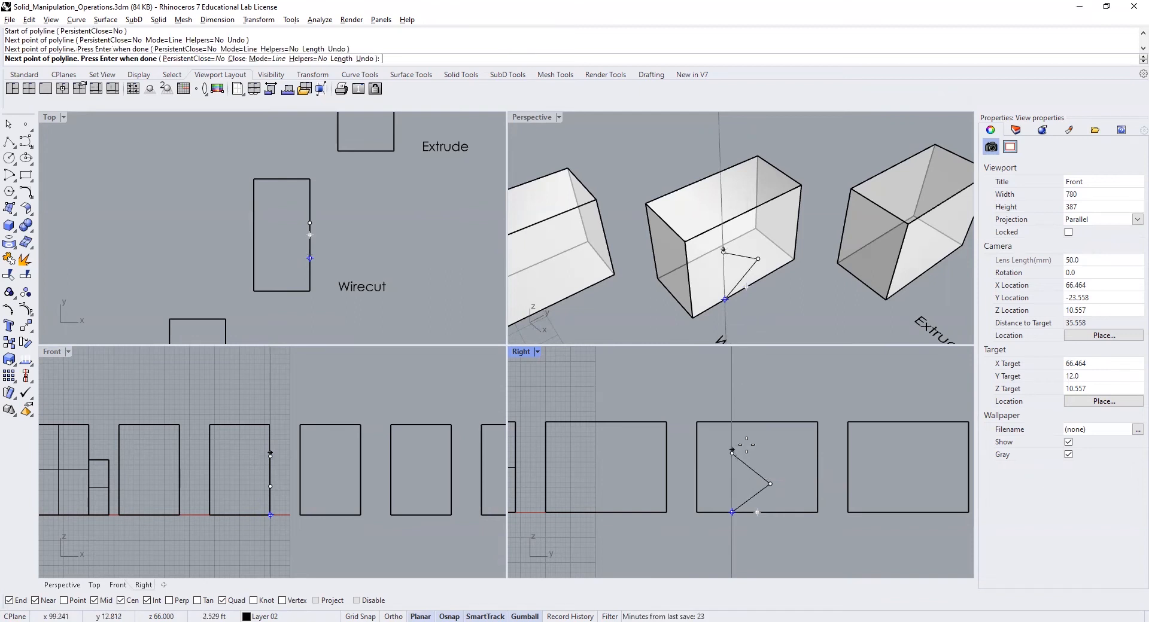
click(780, 422)
key(Return)
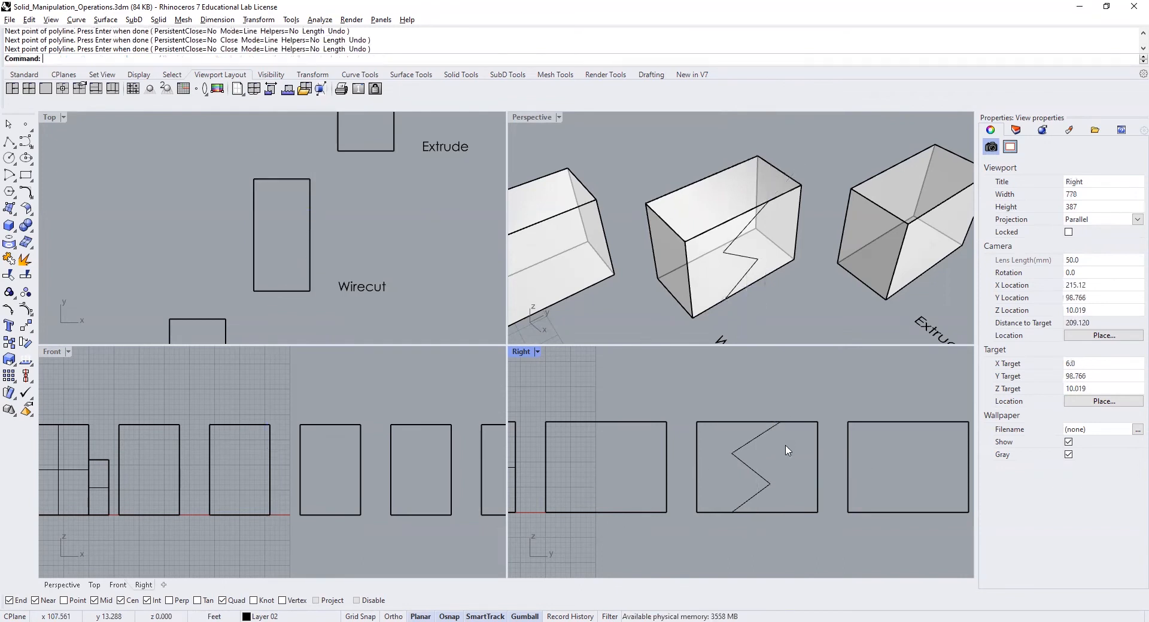
- Split the Wirecut box with WireCut, using the zigzag polyline on its side face as the cutting curve and keeping all pieces
click(763, 433)
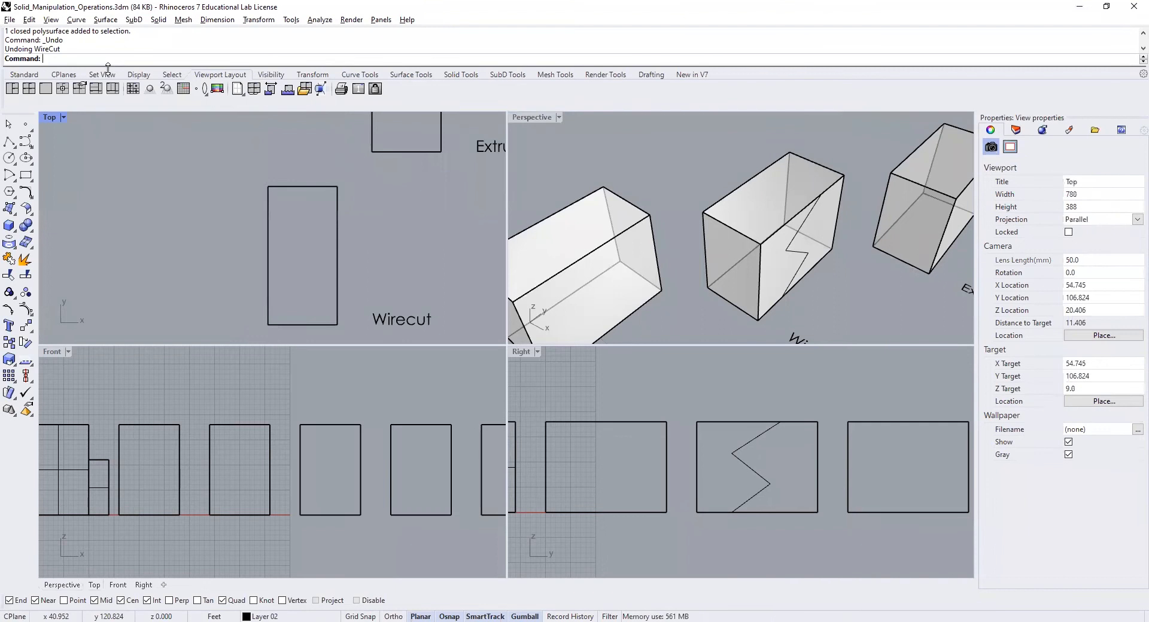
text(WireCut)
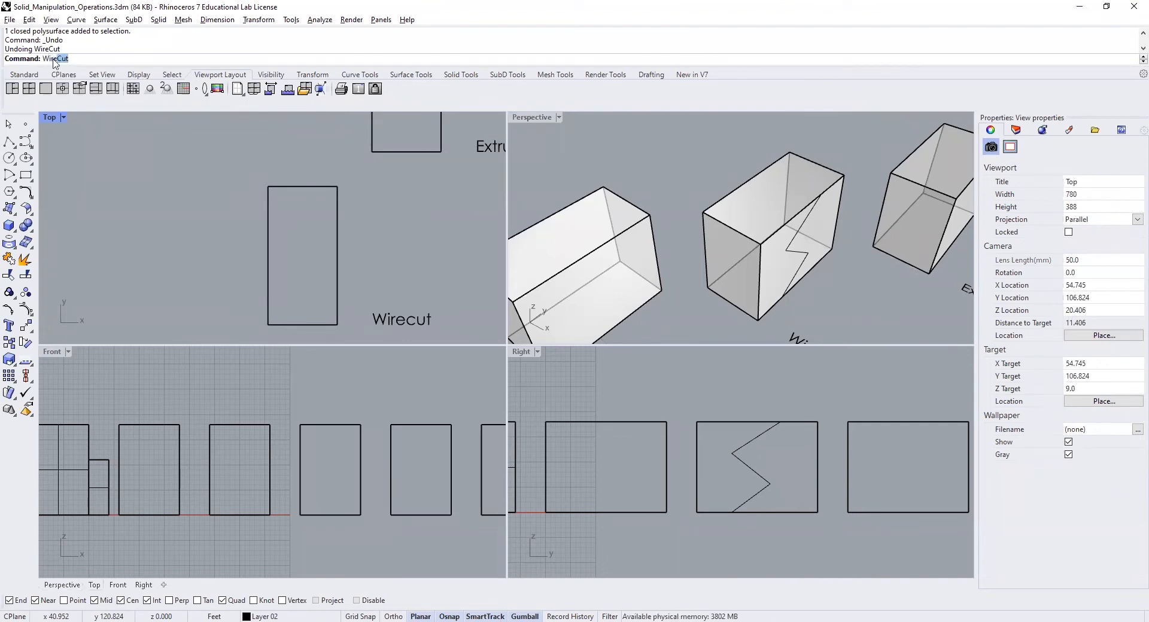
key(Return)
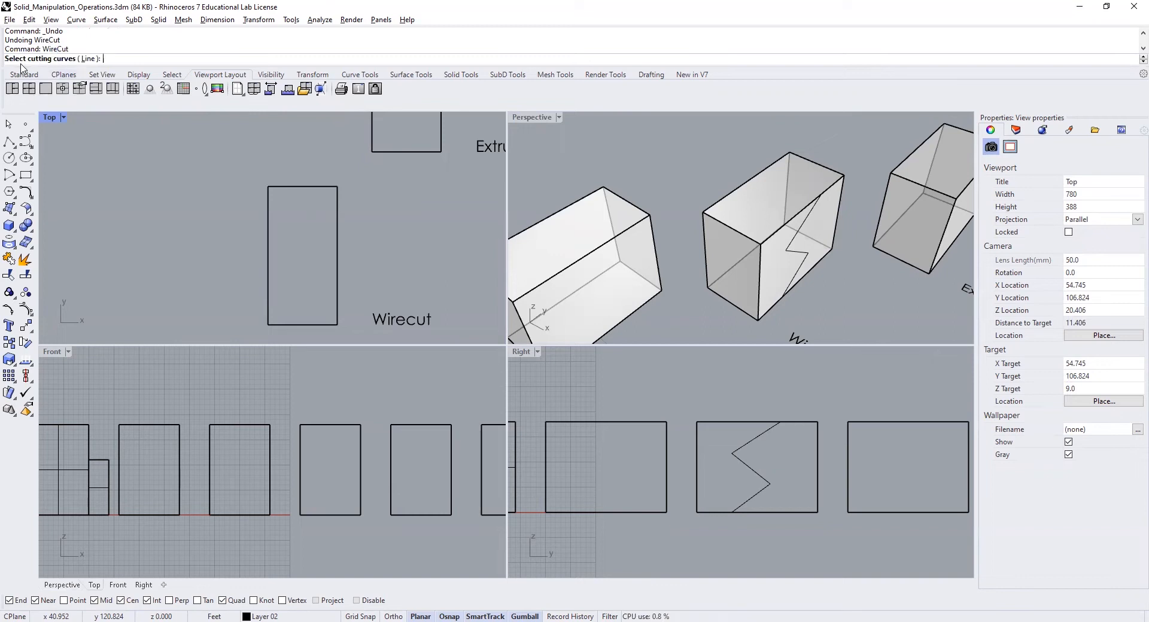
click(812, 216)
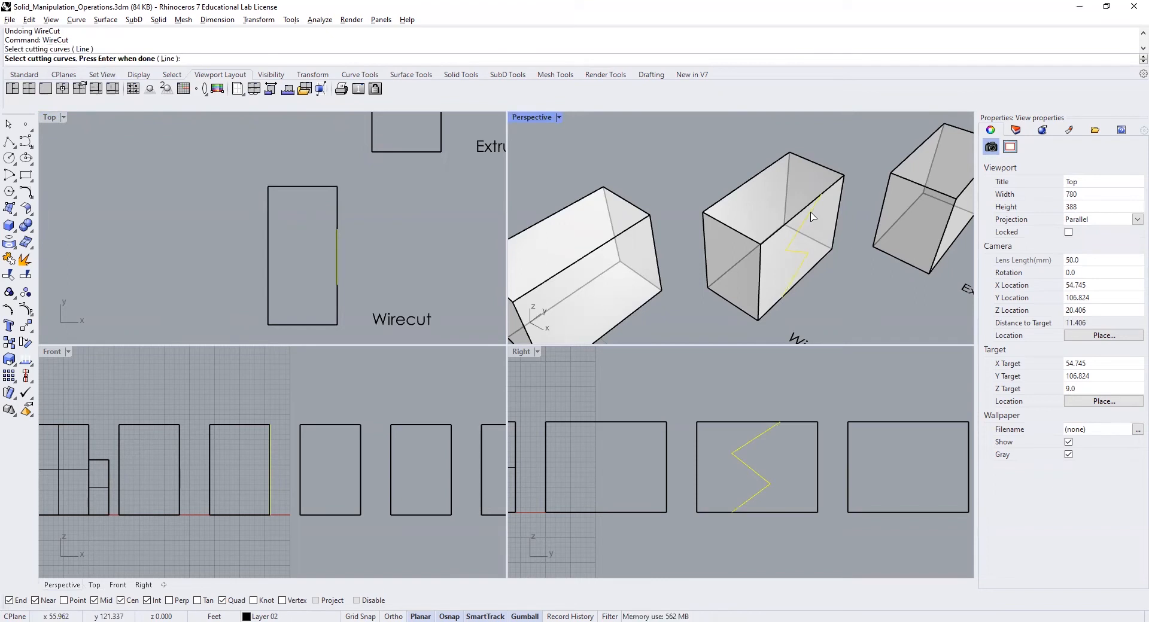
key(Return)
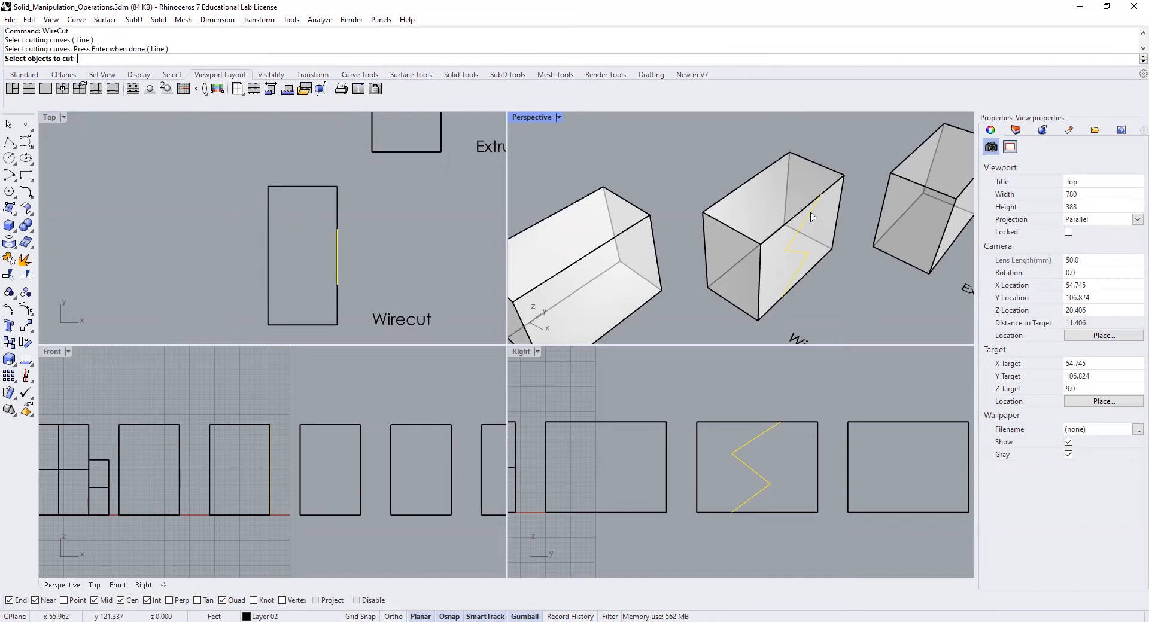
click(775, 237)
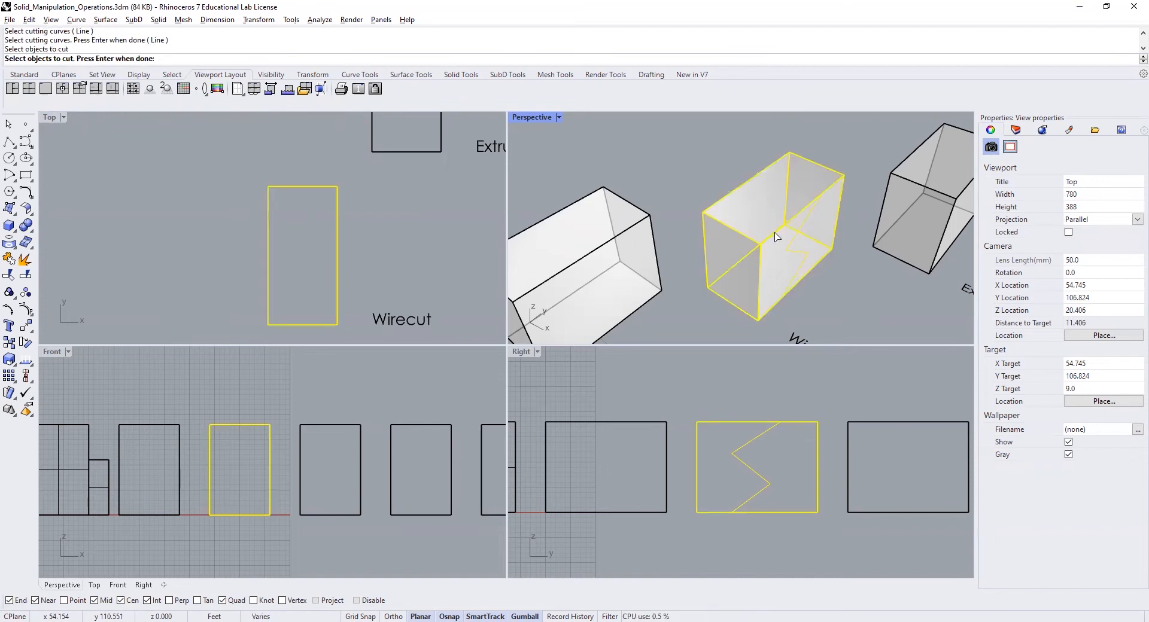
key(Return)
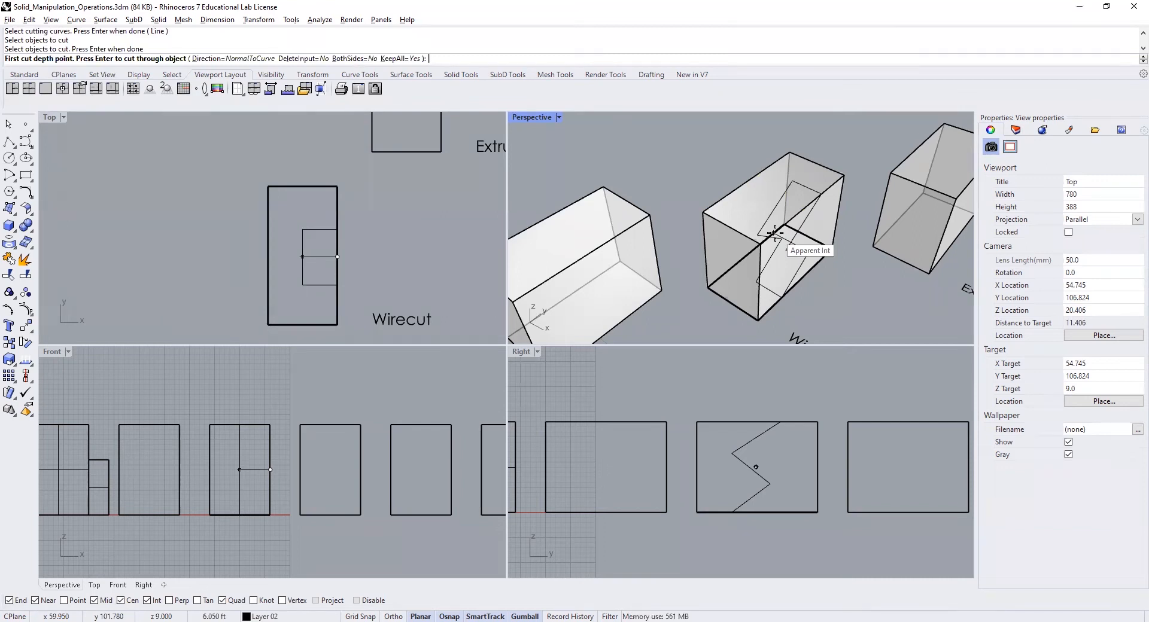
click(774, 233)
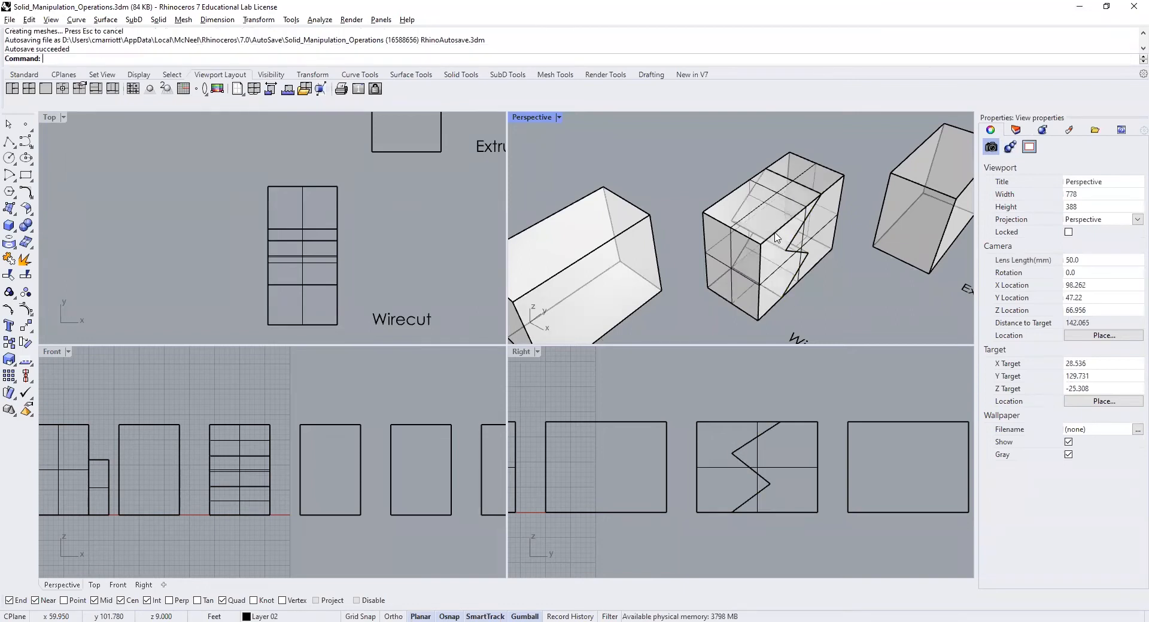
- Select both cut pieces of the Wirecut box in turn to check the split, and undo the wire cut
click(756, 265)
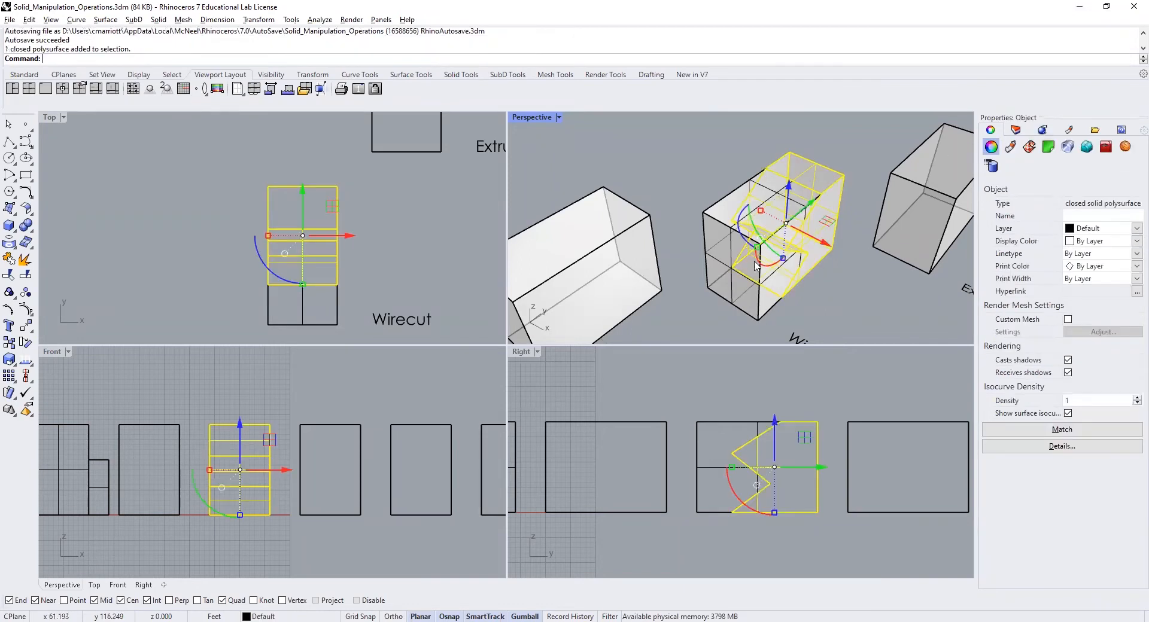
click(727, 235)
key(Escape)
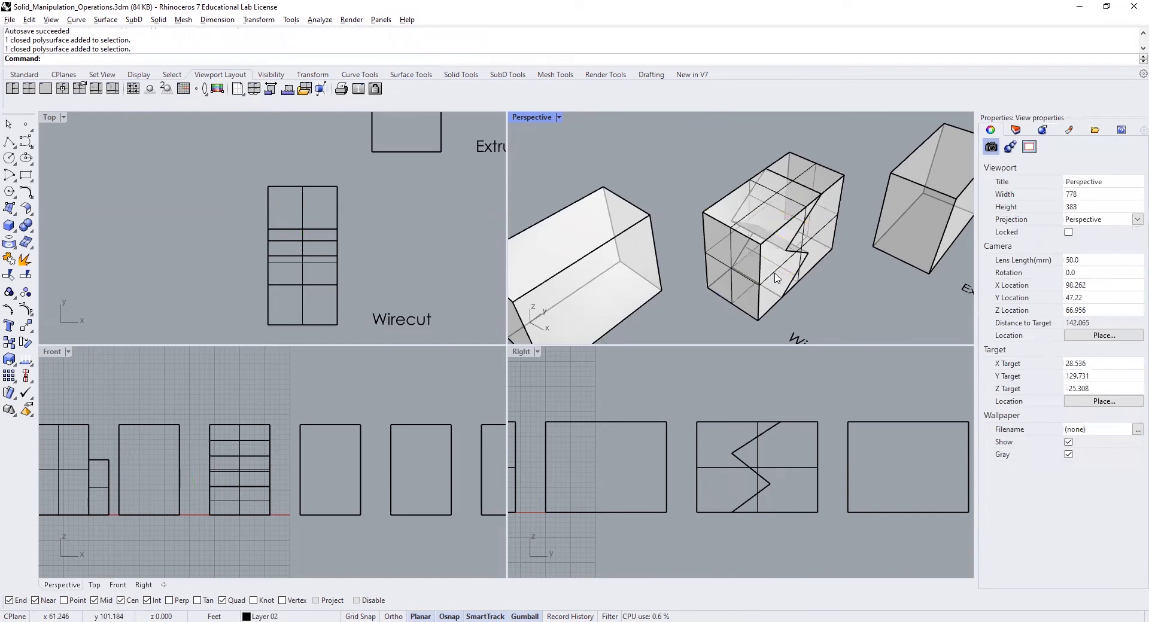
key(ctrl+z)
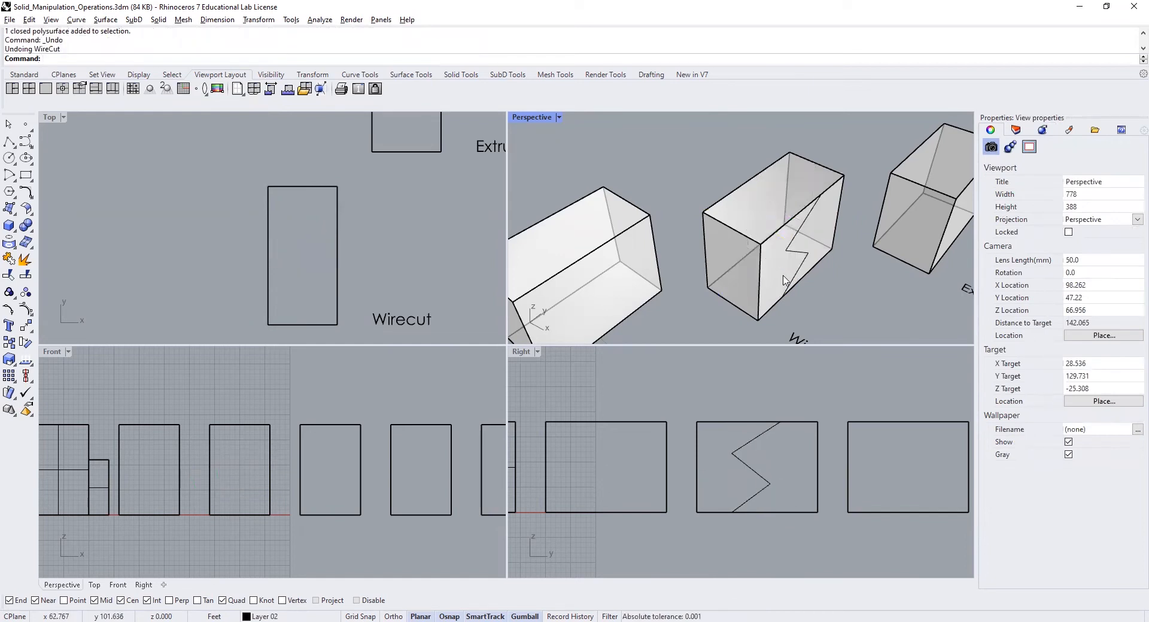
- Cut completely through the Wirecut box along the zigzag polyline with WireCut, with direction normal to the curve and KeepAll=Yes
text(ireCut)
key(Return)
click(803, 226)
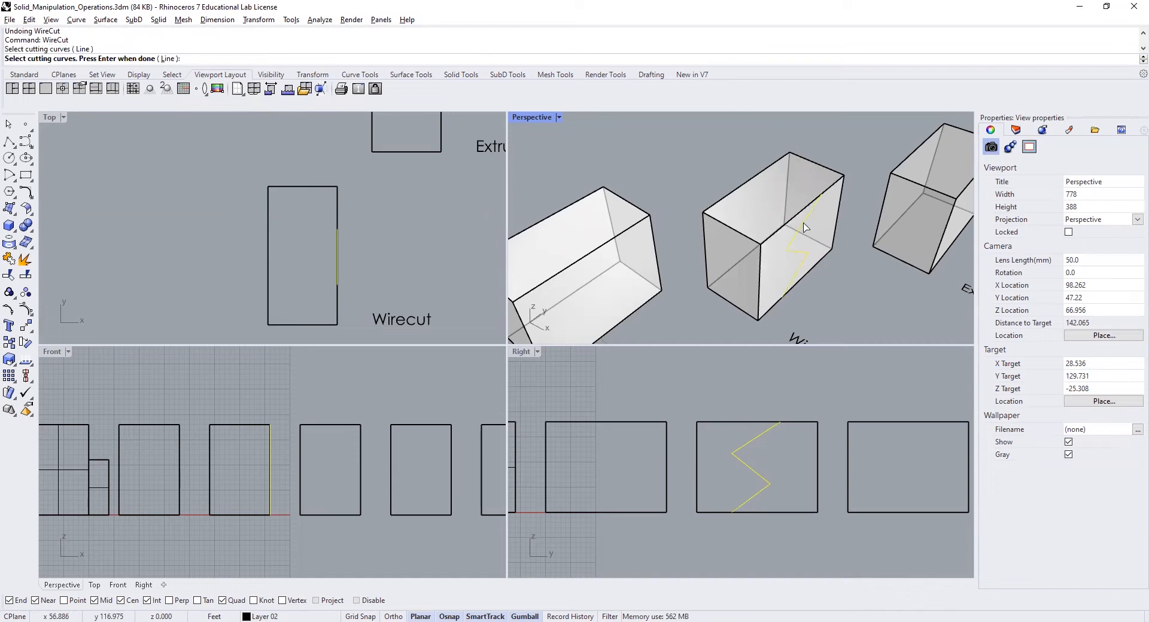
key(Return)
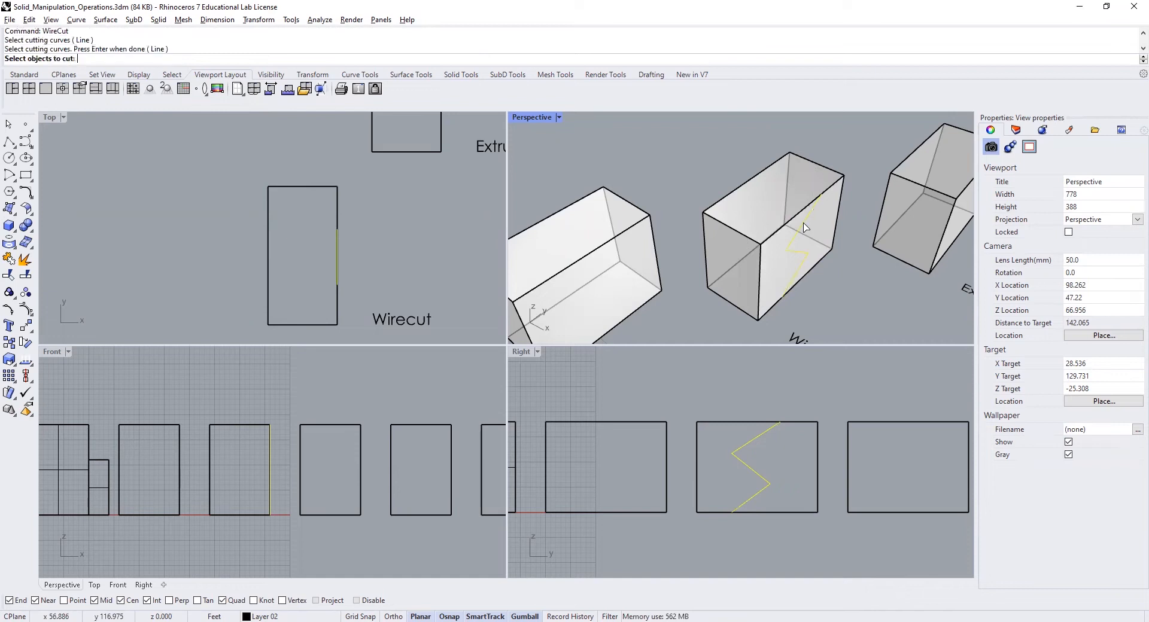
click(775, 237)
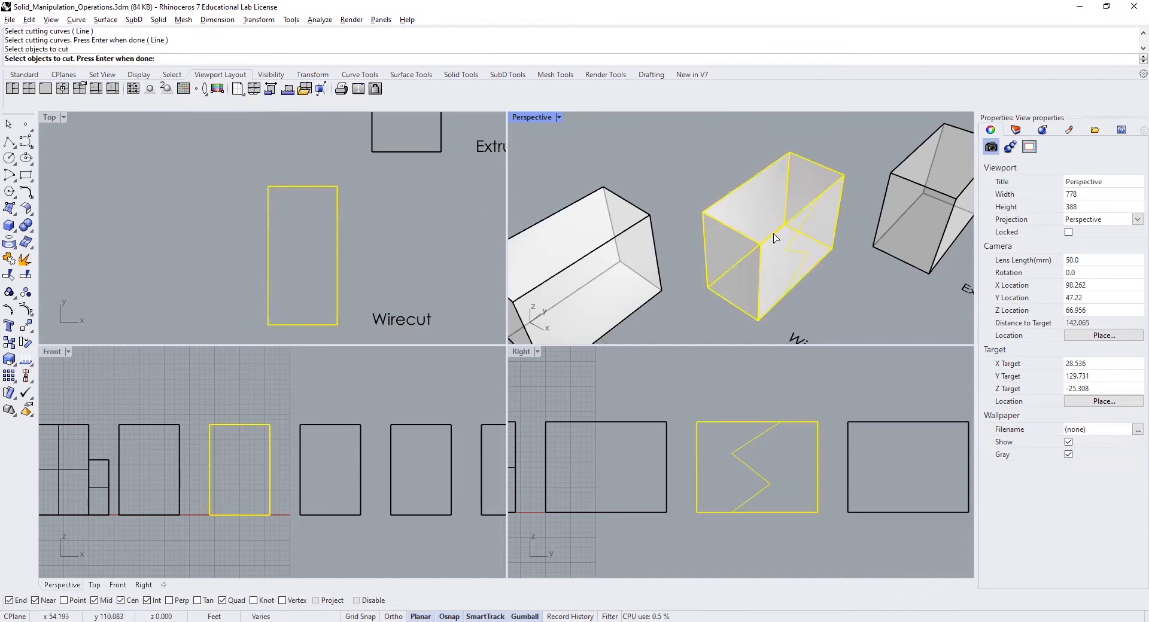
key(Return)
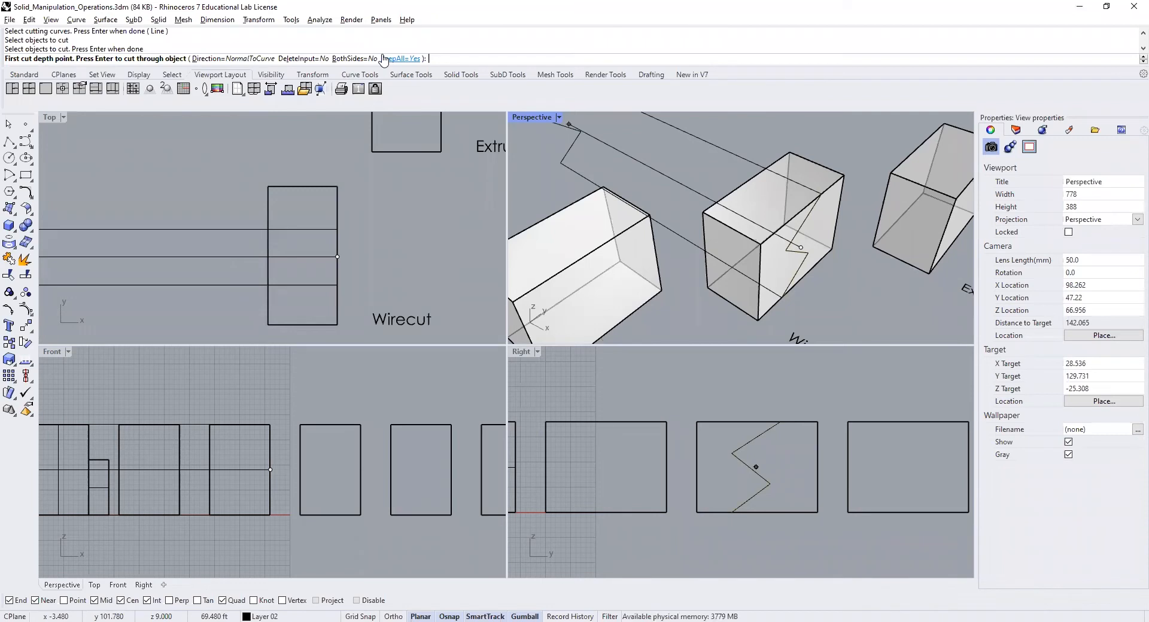
click(397, 59)
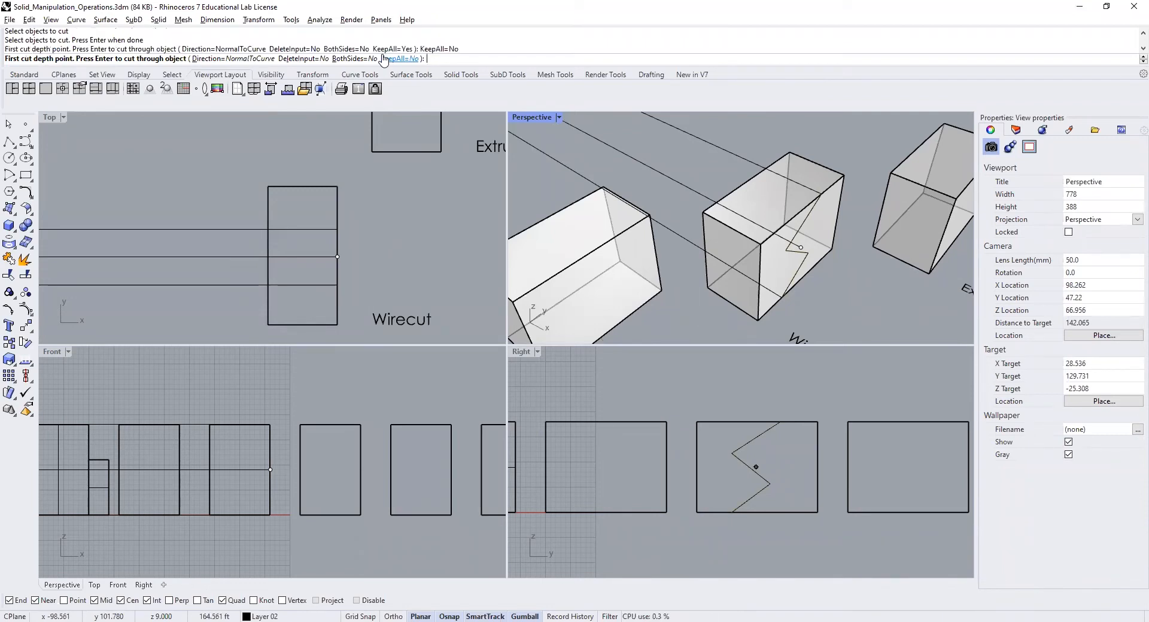
click(398, 58)
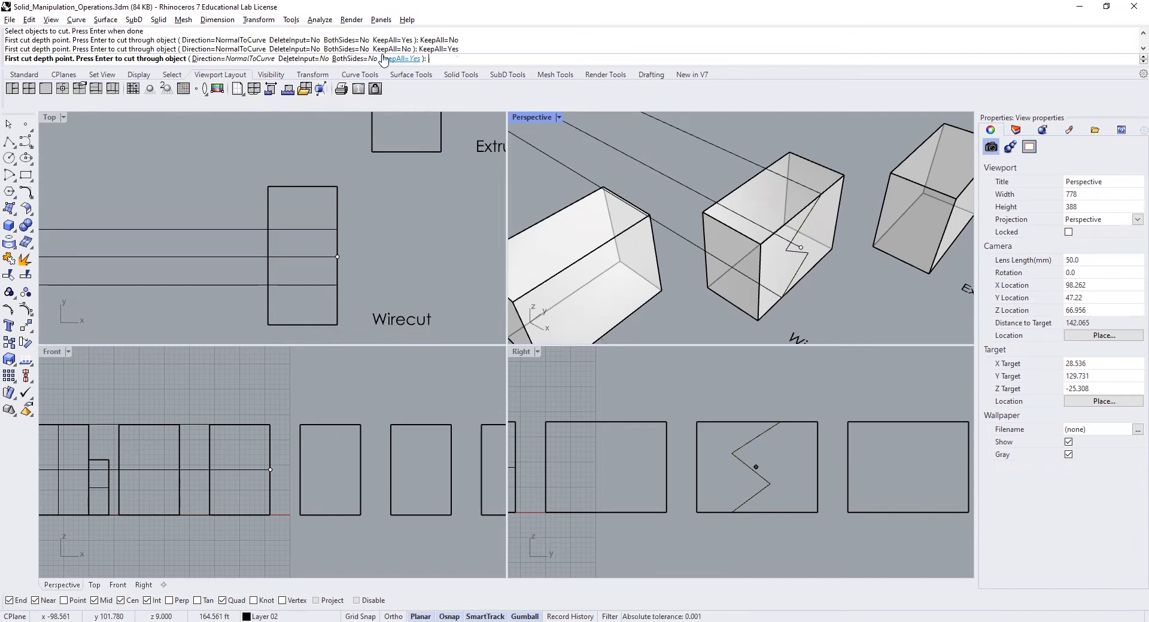
key(Return)
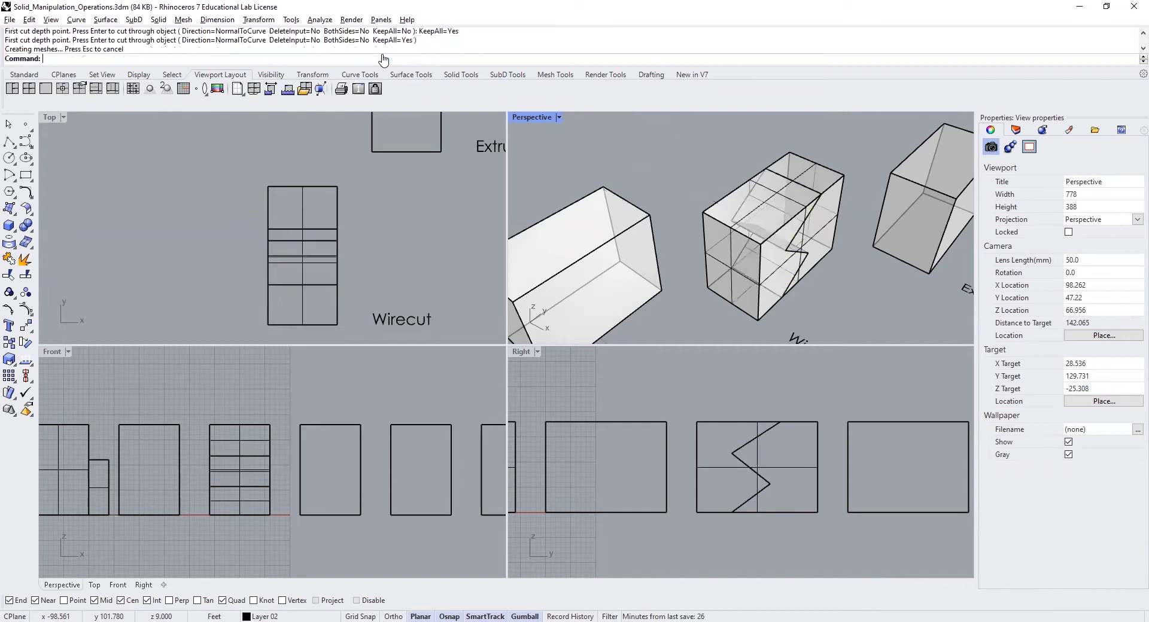
- Check the two wire-cut pieces by selecting them, and move the piece nearer the Shell box along the Y axis, away from the other
click(758, 245)
click(834, 180)
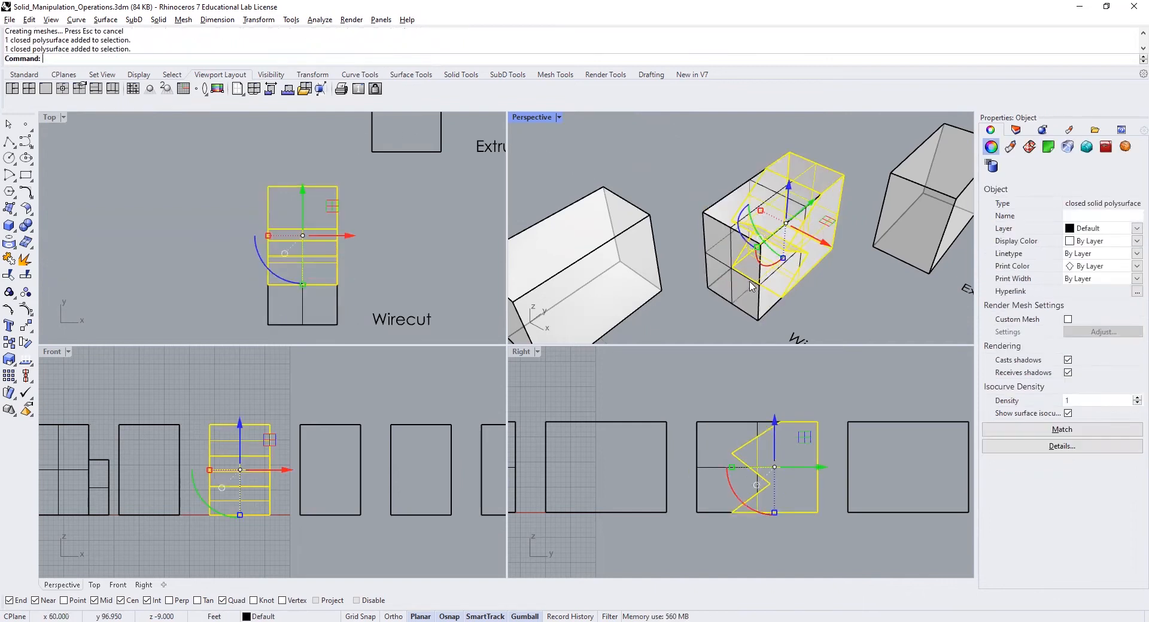
click(761, 264)
key(Escape)
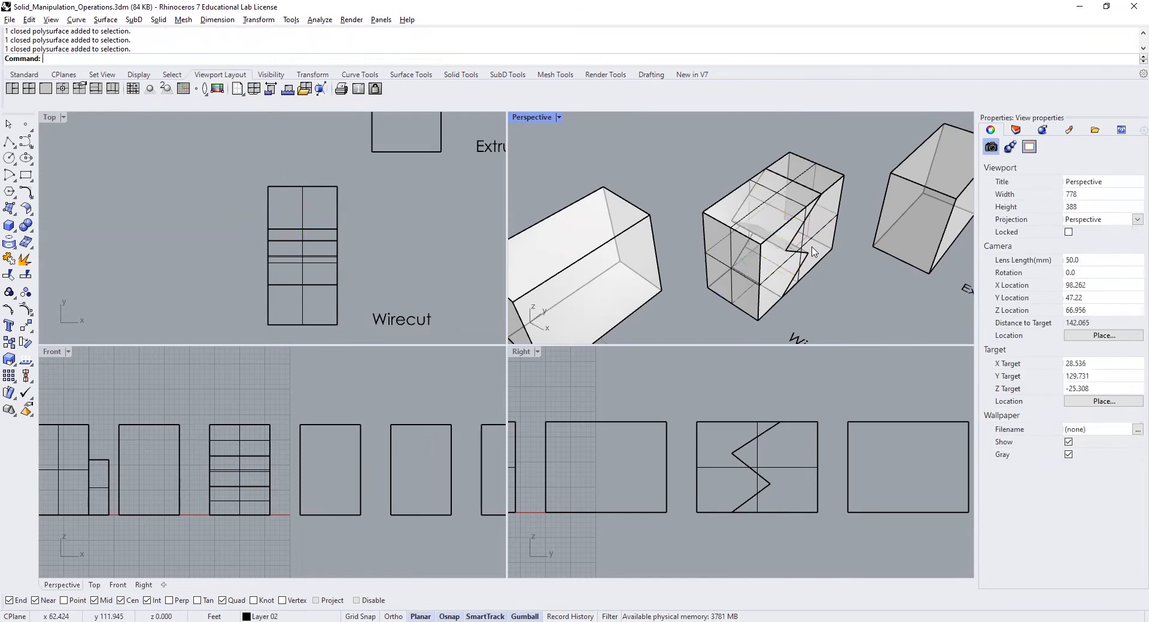
click(770, 258)
scroll(813, 281, down, 4)
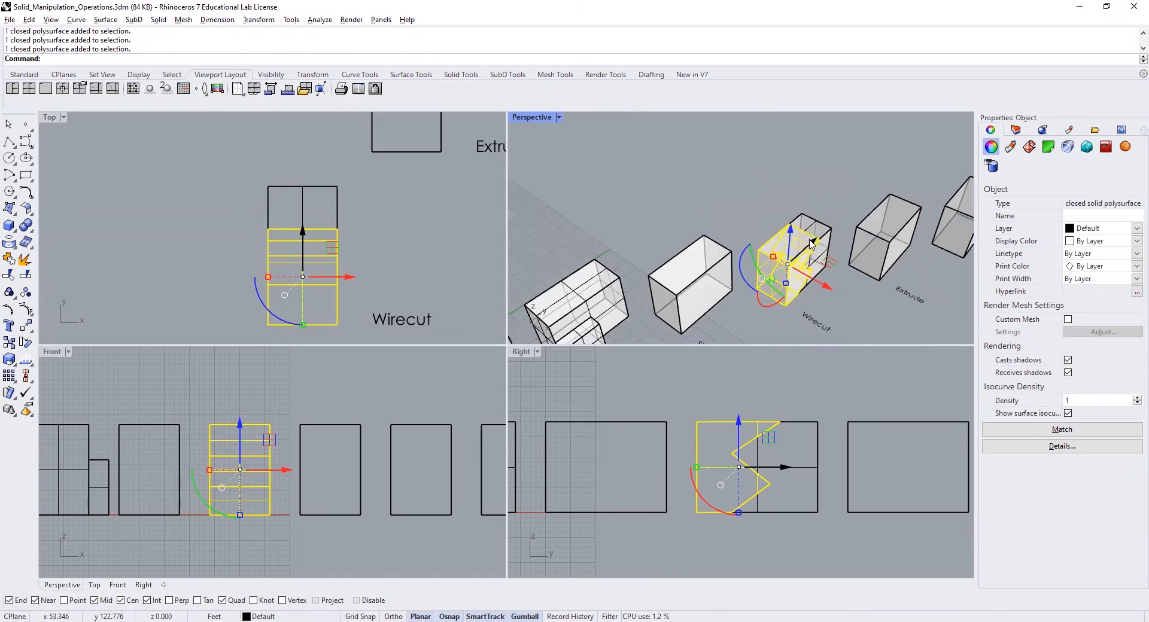
drag(812, 245, 800, 254)
right_drag(887, 300, 726, 243)
key(Escape)
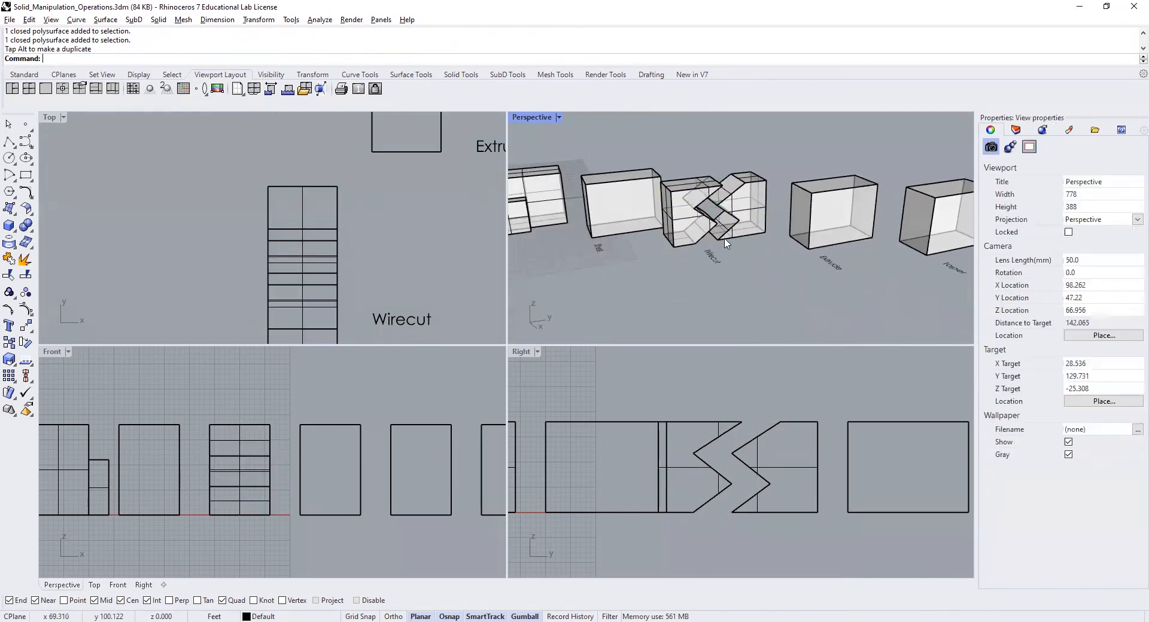
scroll(726, 243, up, 4)
scroll(750, 279, down, 2)
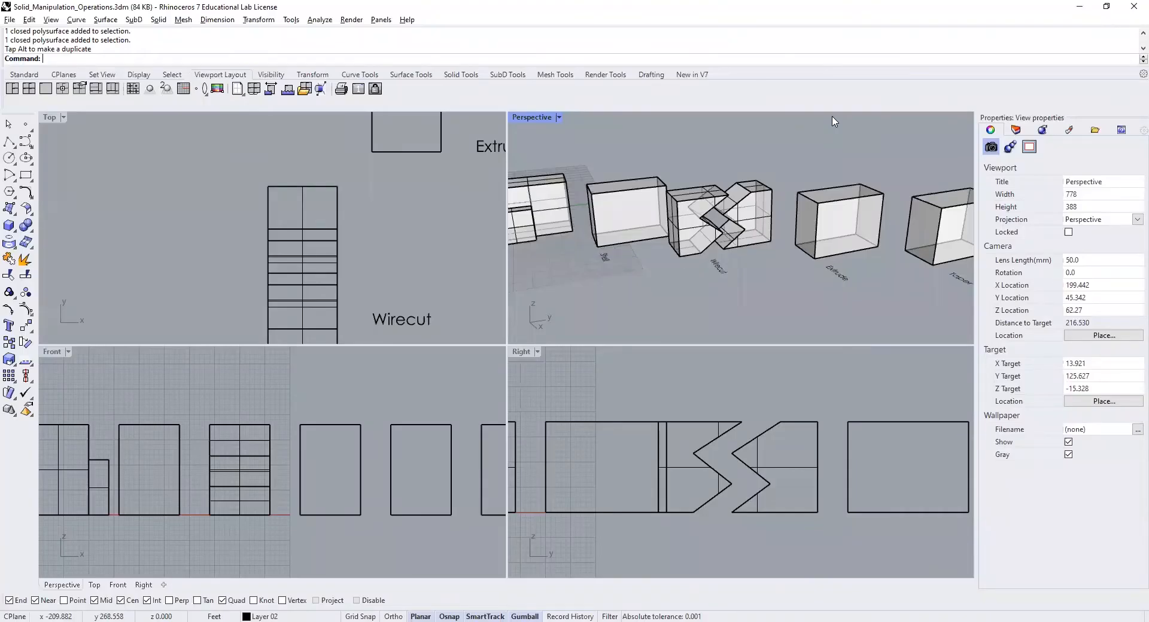
- Extrude the Extrude box's long side face next to its label outward by 4 feet with ExtrudeSrf, using Solid=Yes
shift+right_drag(858, 259, 764, 226)
right_drag(838, 389, 682, 381)
right_drag(385, 249, 288, 334)
right_drag(387, 397, 328, 399)
scroll(794, 247, up, 4)
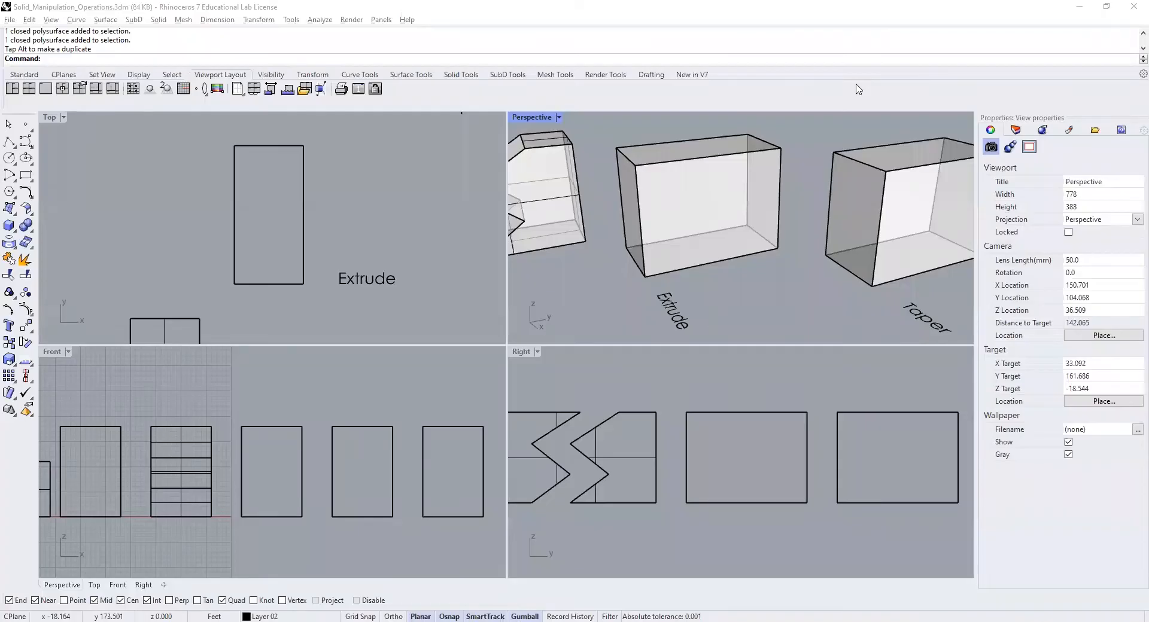
click(718, 27)
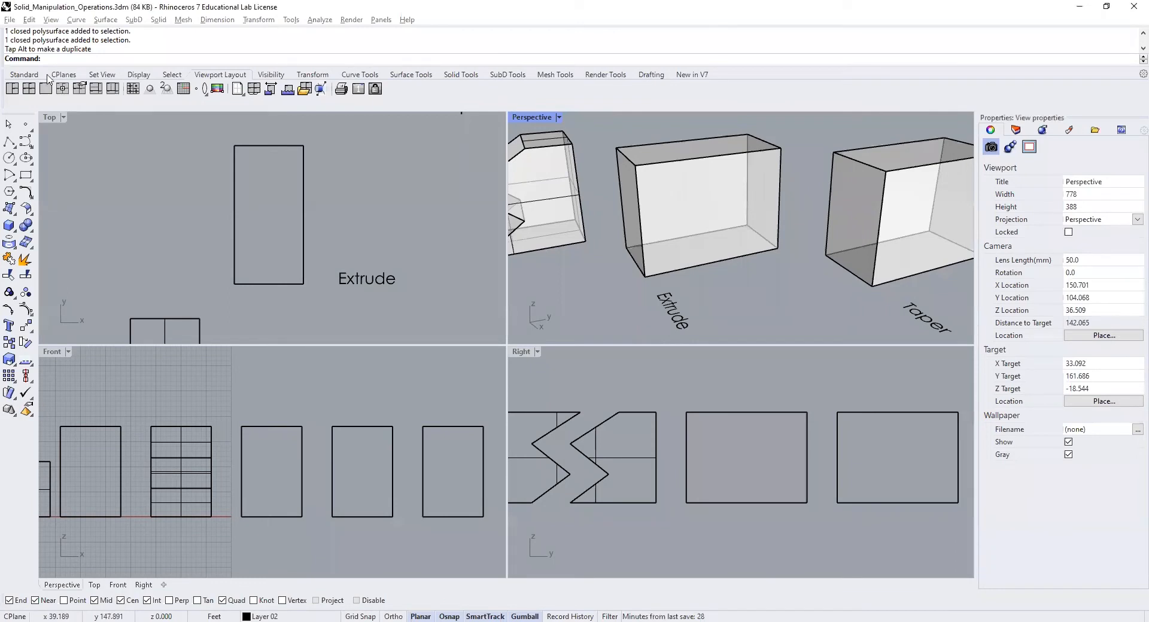
text(ExtrudeCrv)
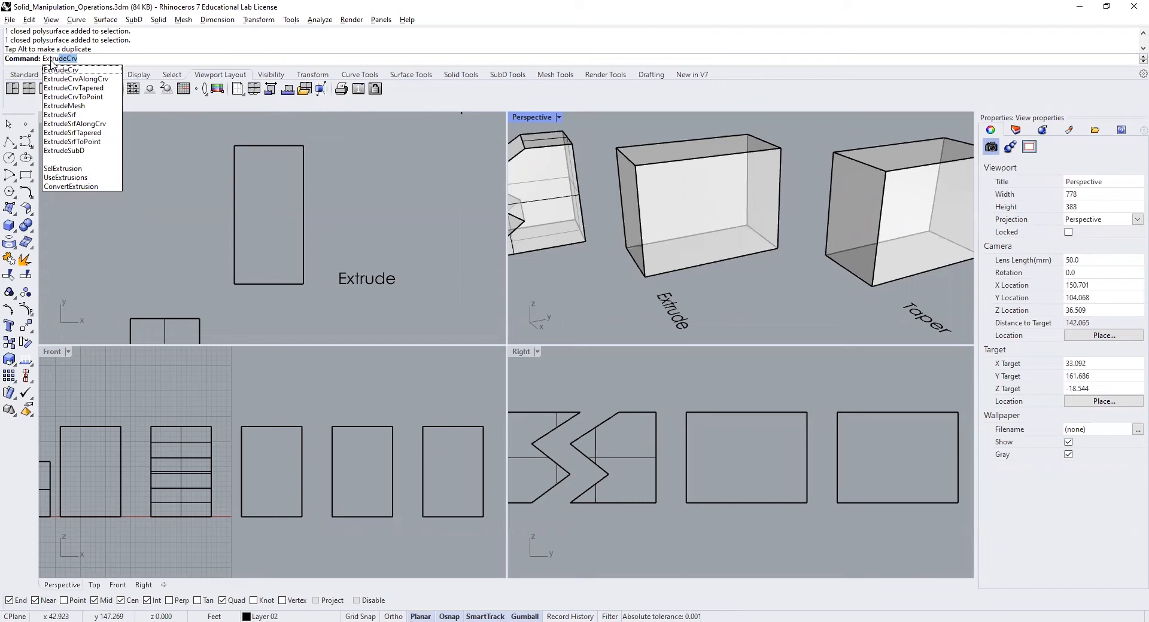
click(66, 114)
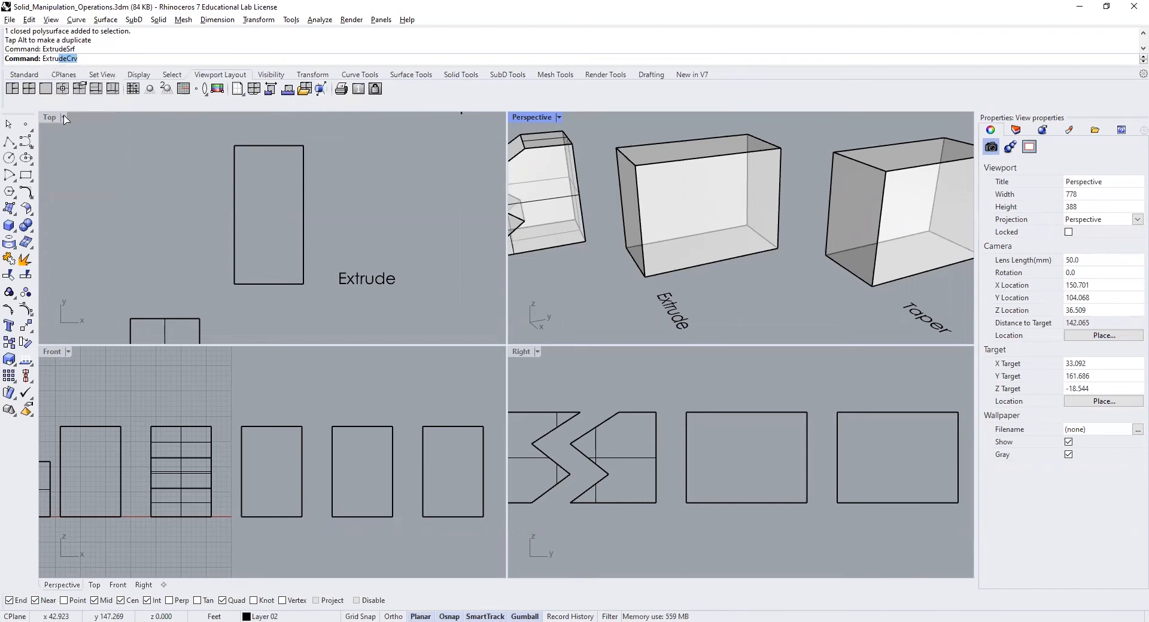
click(695, 220)
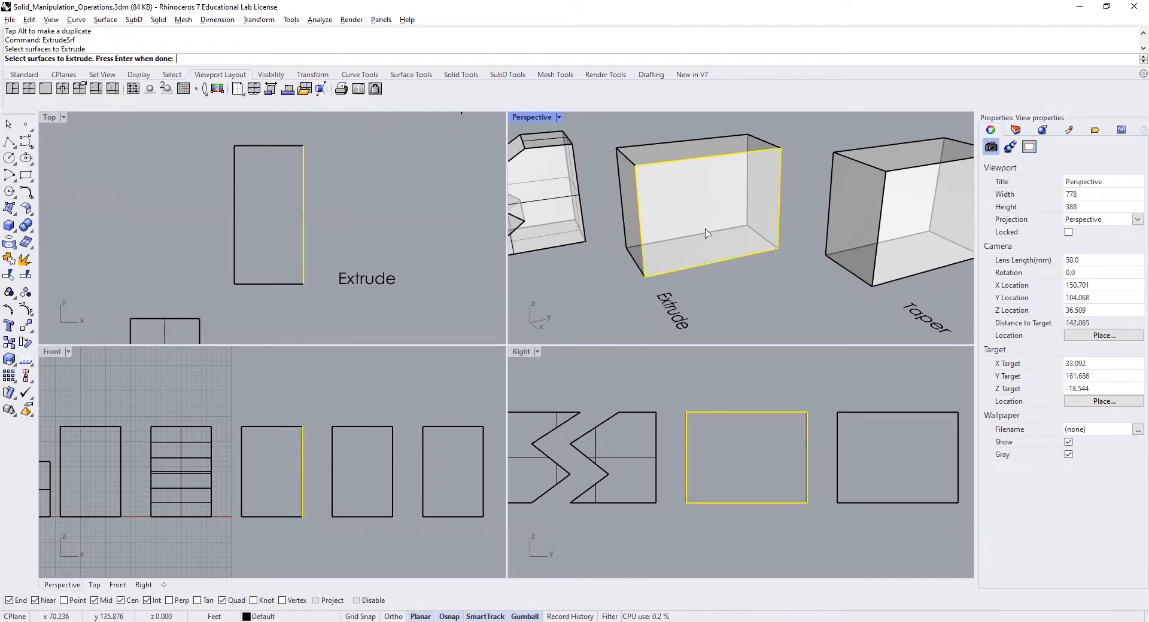
key(Return)
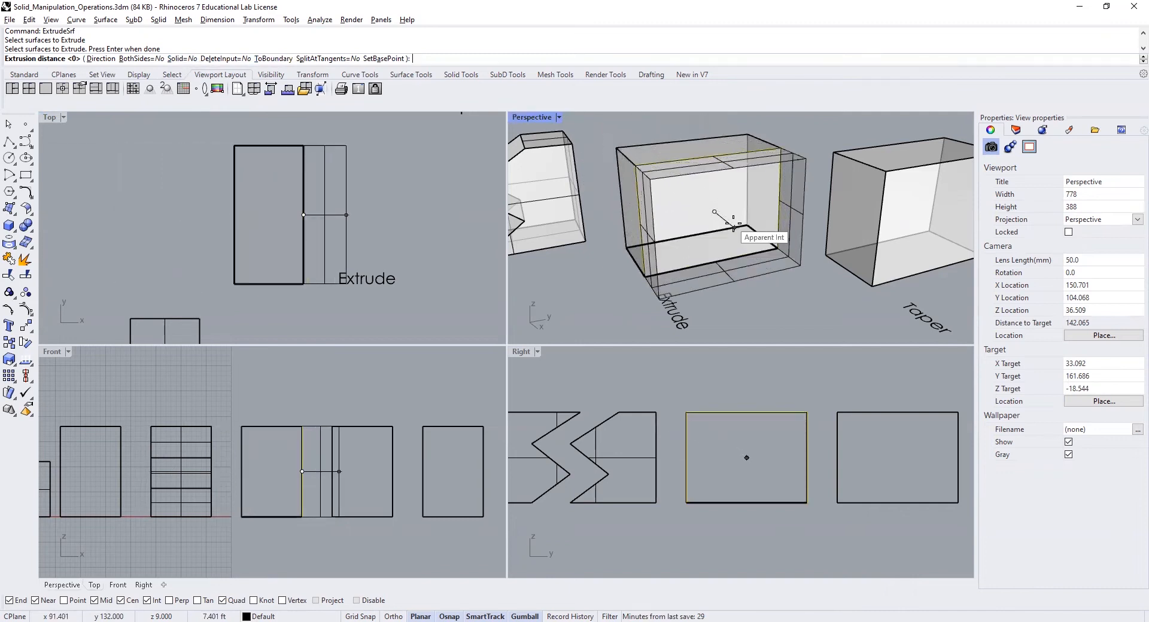
click(181, 58)
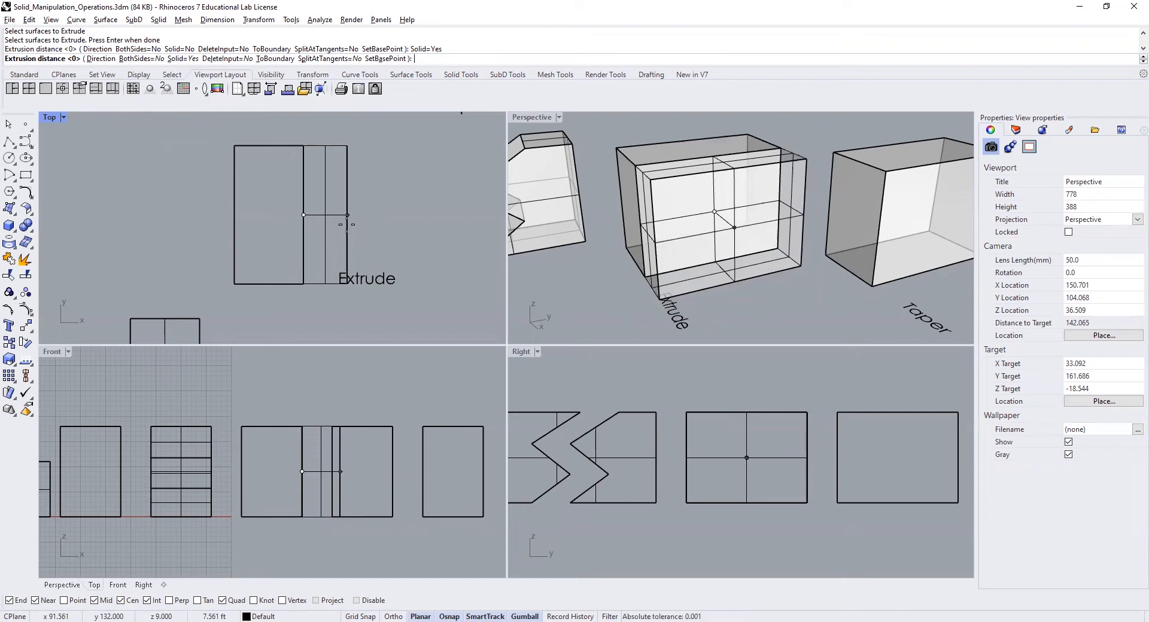
text(4)
key(Return)
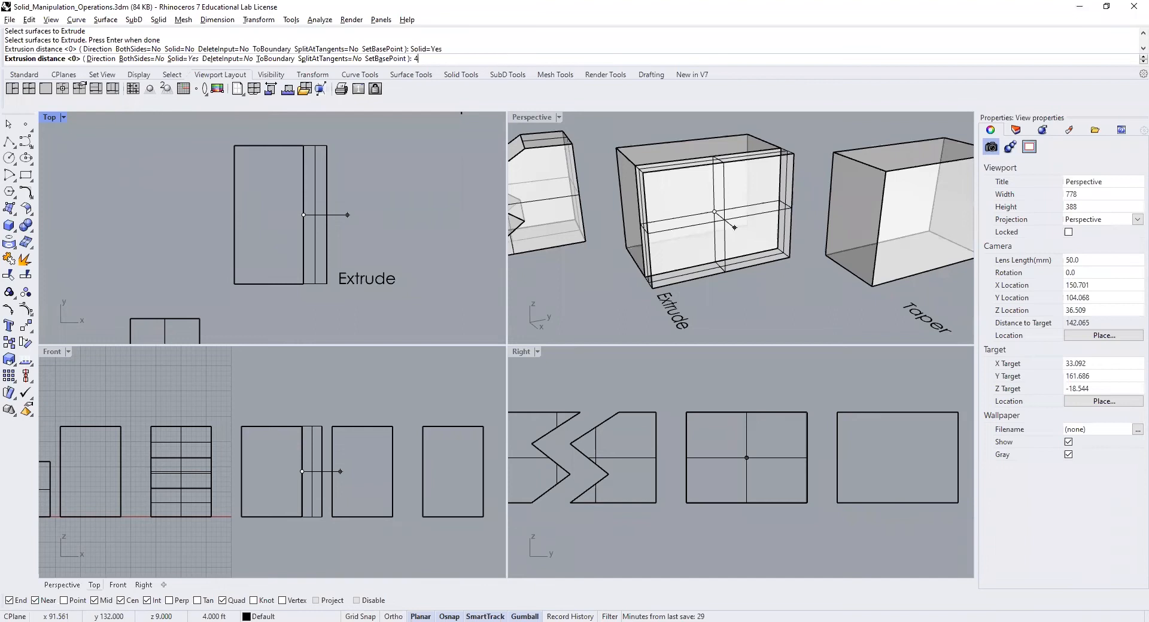
key(Return)
- Select the original Extrude box and the extruded slab in turn to examine whether they are separate objects
click(687, 238)
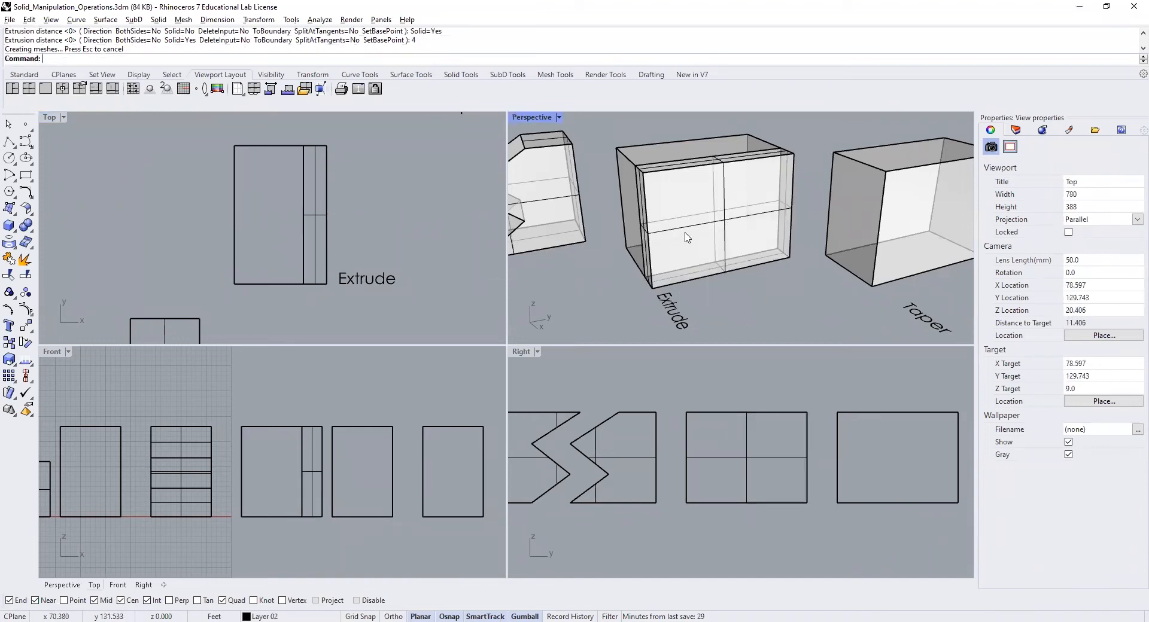
key(Escape)
right_drag(750, 277, 786, 283)
click(834, 262)
click(798, 246)
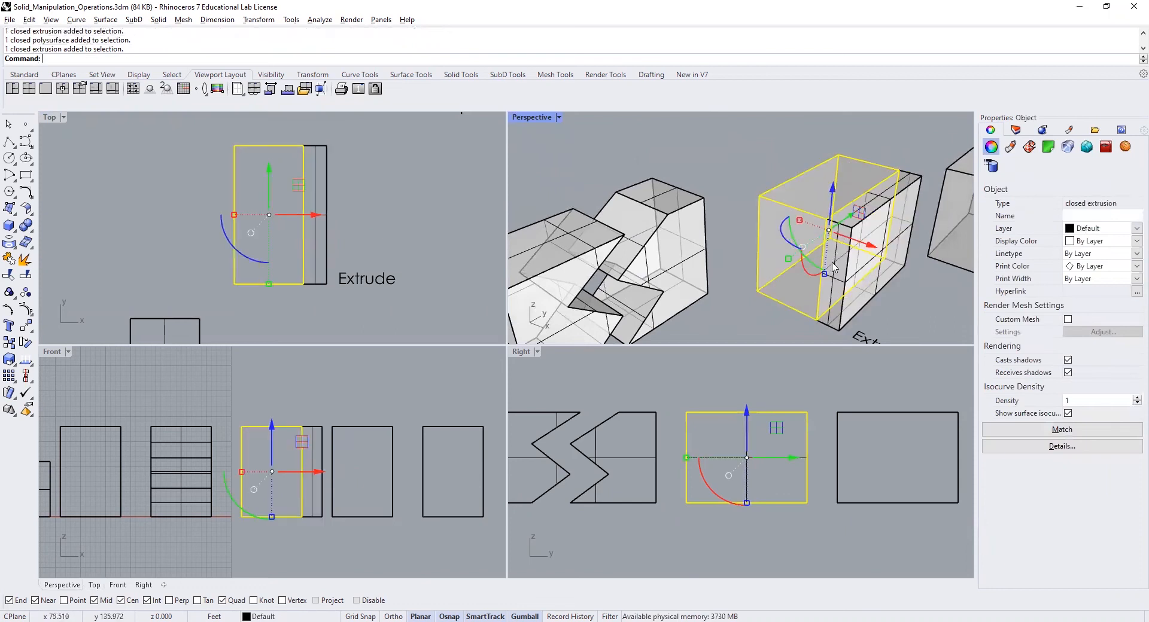
click(857, 281)
click(944, 294)
scroll(927, 291, down, 4)
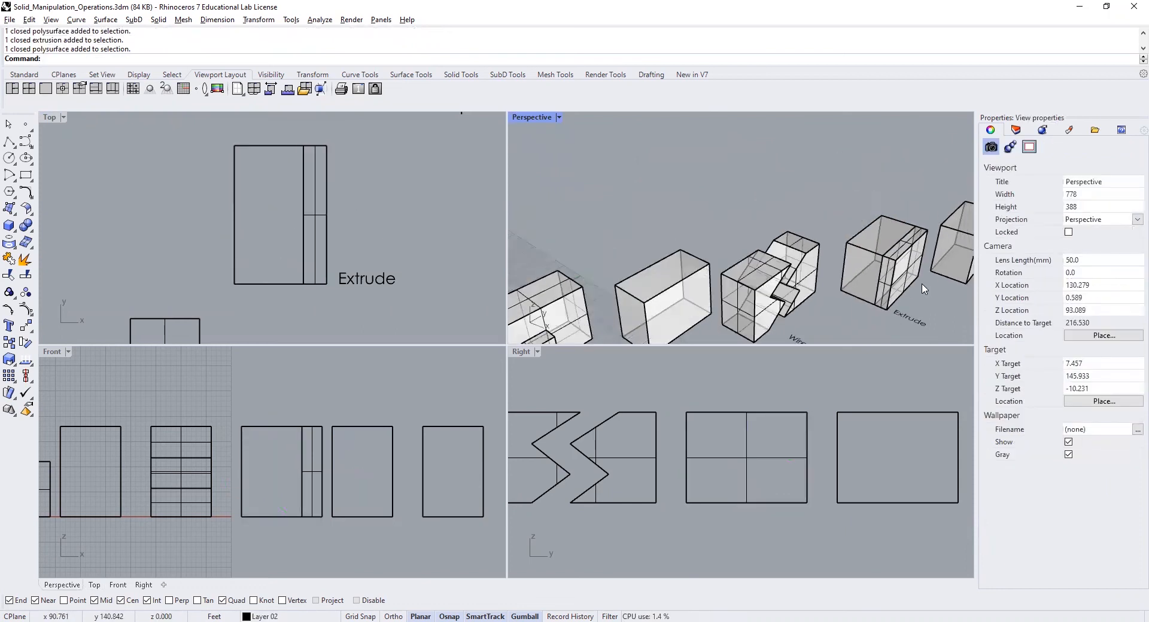
- Start tapering the Taper box with the Taper command, using its vertical back corner edge, from base to top, as the taper axis
right_drag(922, 289, 839, 296)
scroll(736, 428, down, 2)
right_drag(809, 393, 759, 392)
shift+right_drag(914, 229, 796, 224)
scroll(784, 240, up, 2)
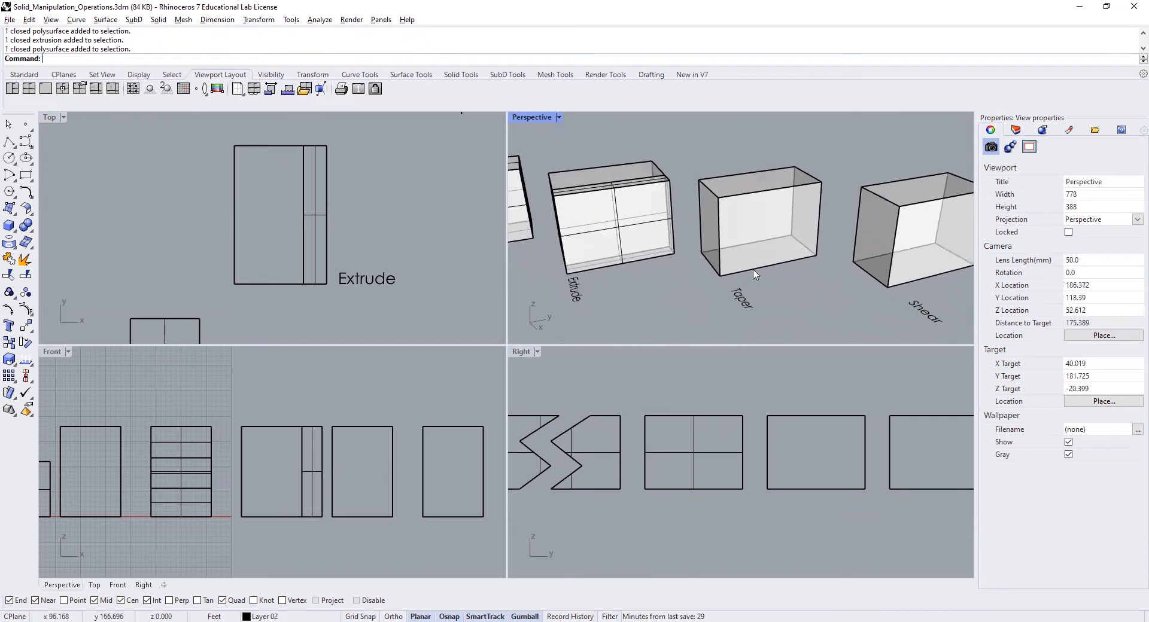
right_drag(408, 184, 336, 296)
right_drag(424, 163, 390, 235)
right_drag(392, 402, 298, 390)
right_drag(769, 421, 733, 397)
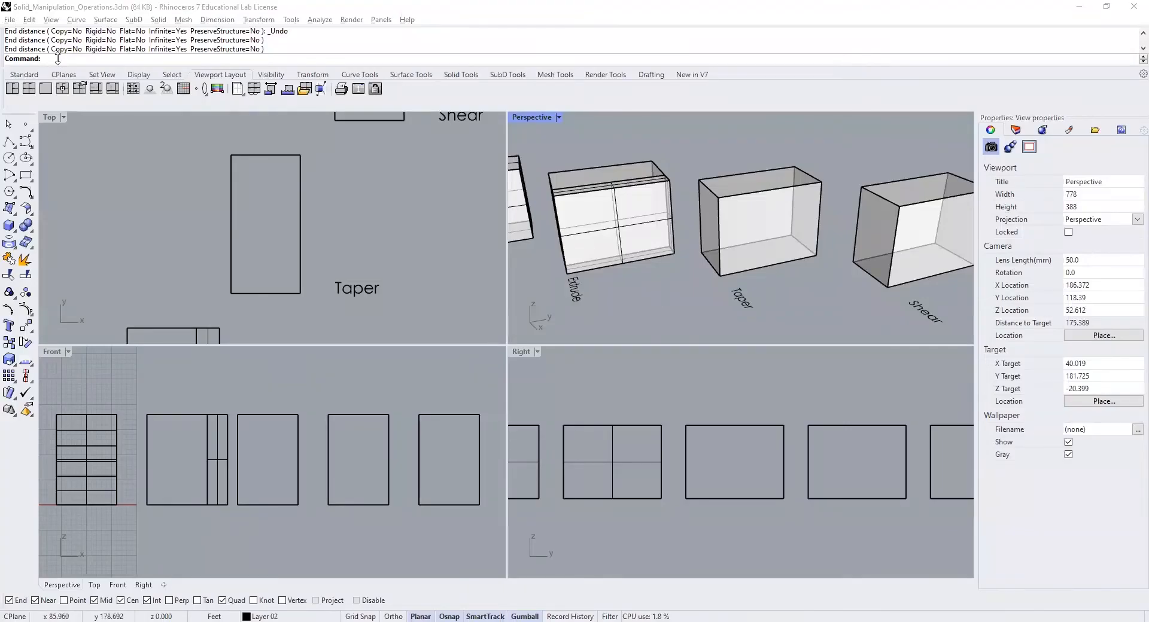
text(Ta)
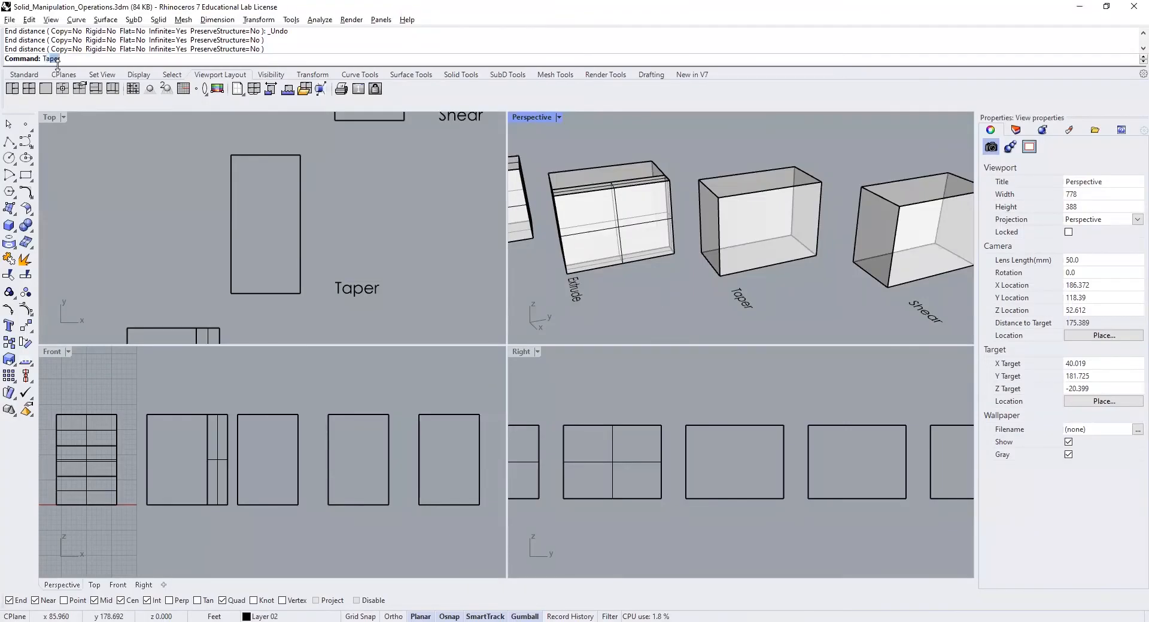
text(per)
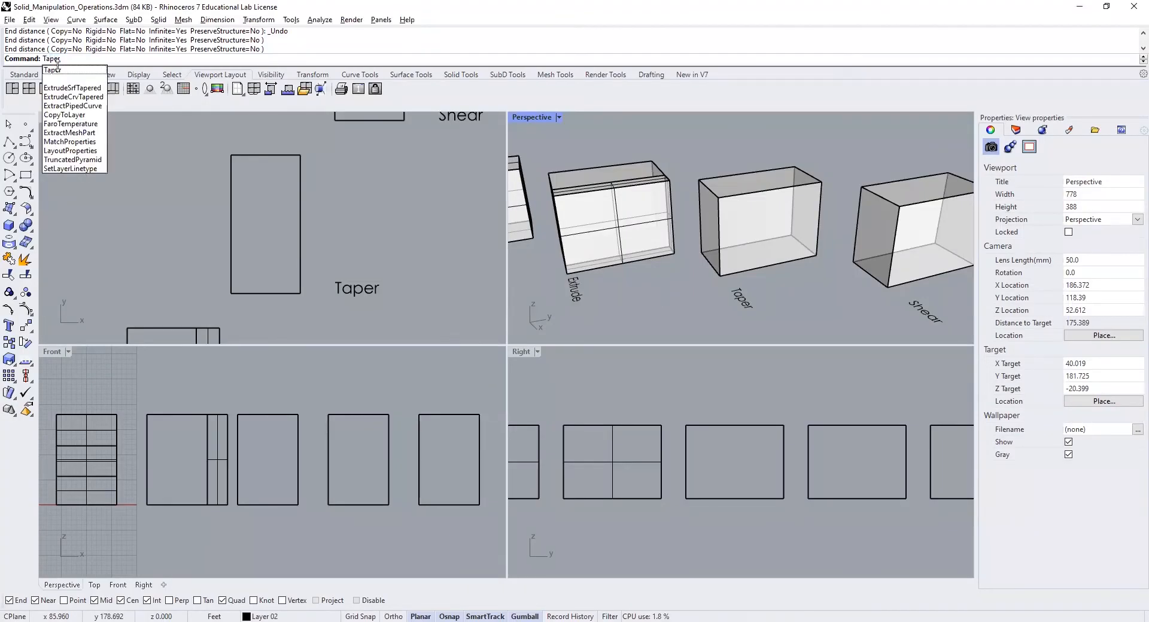
click(54, 70)
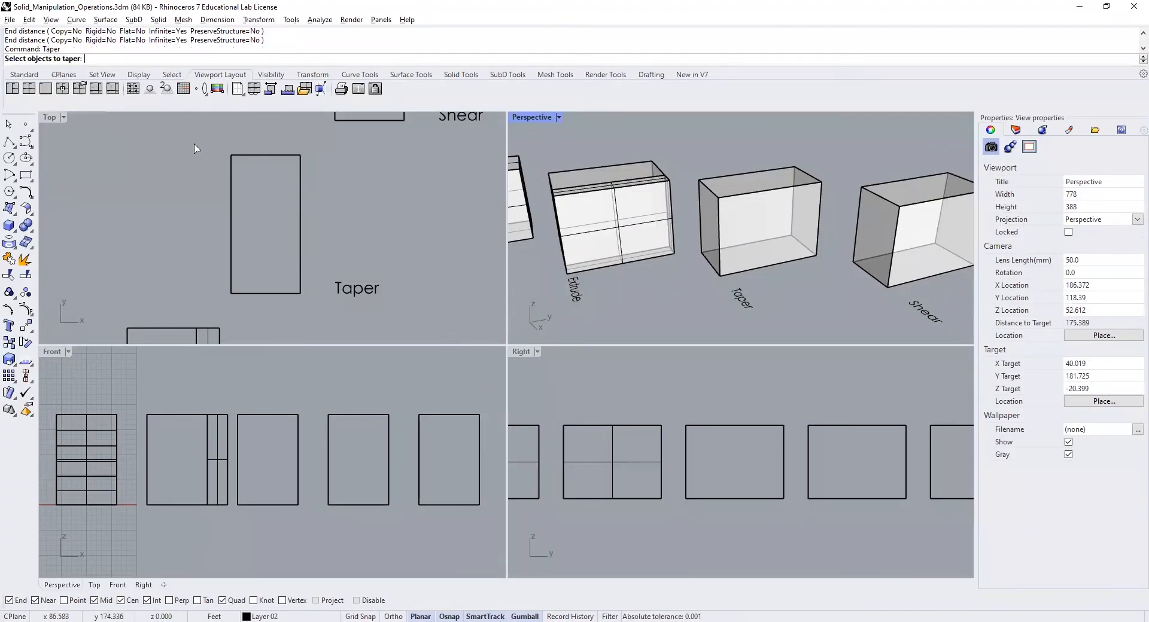
click(755, 199)
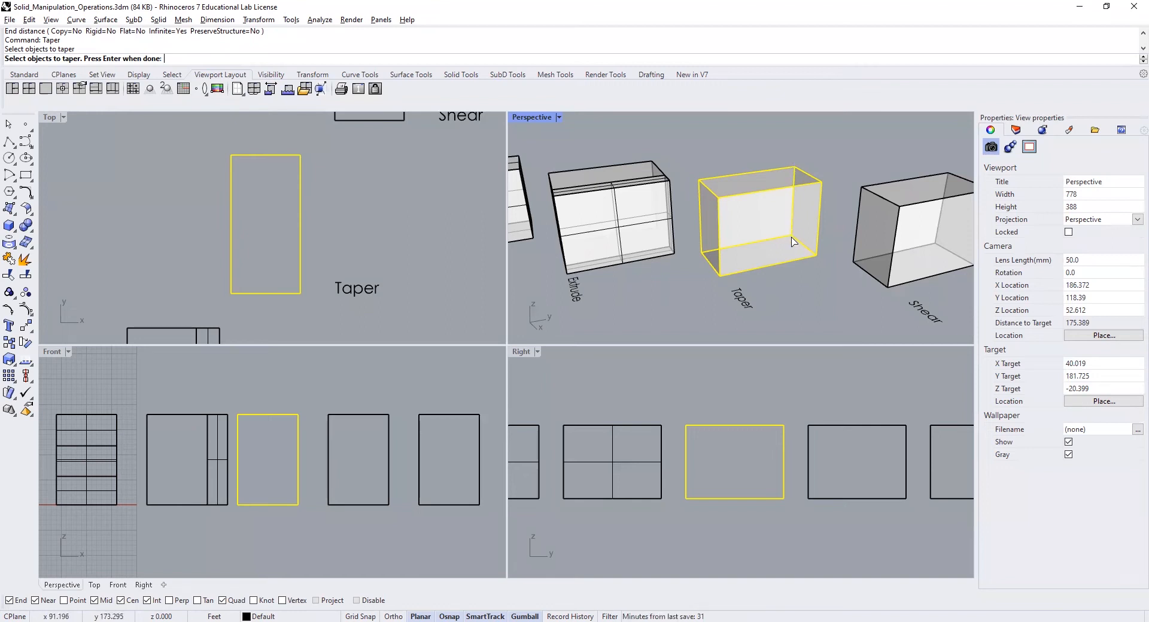
key(Return)
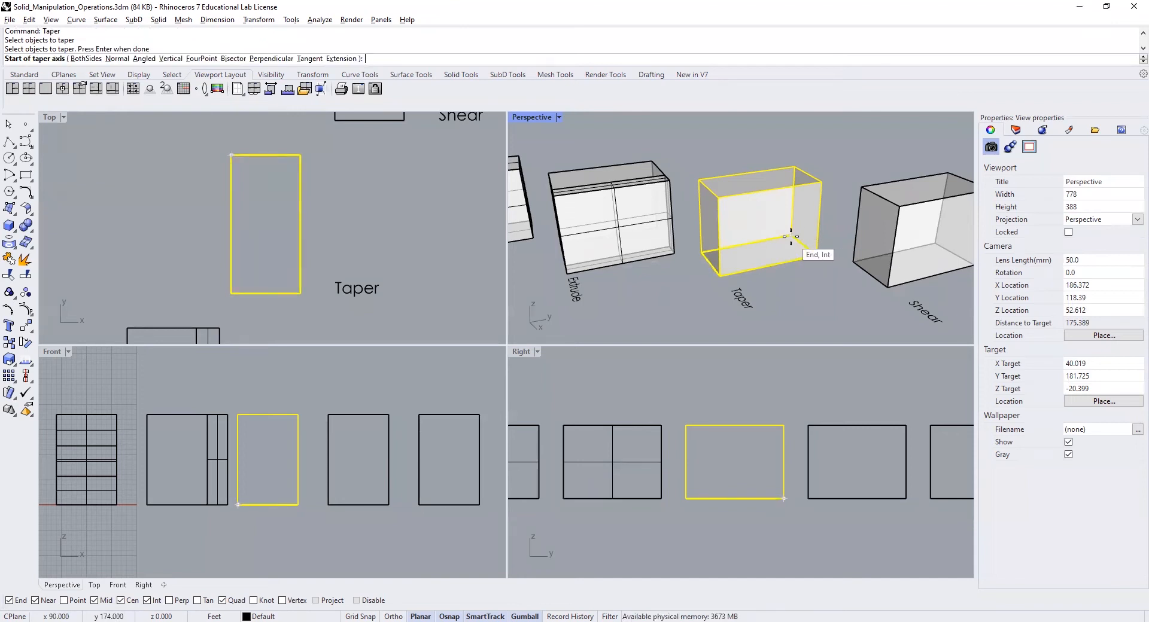
click(791, 237)
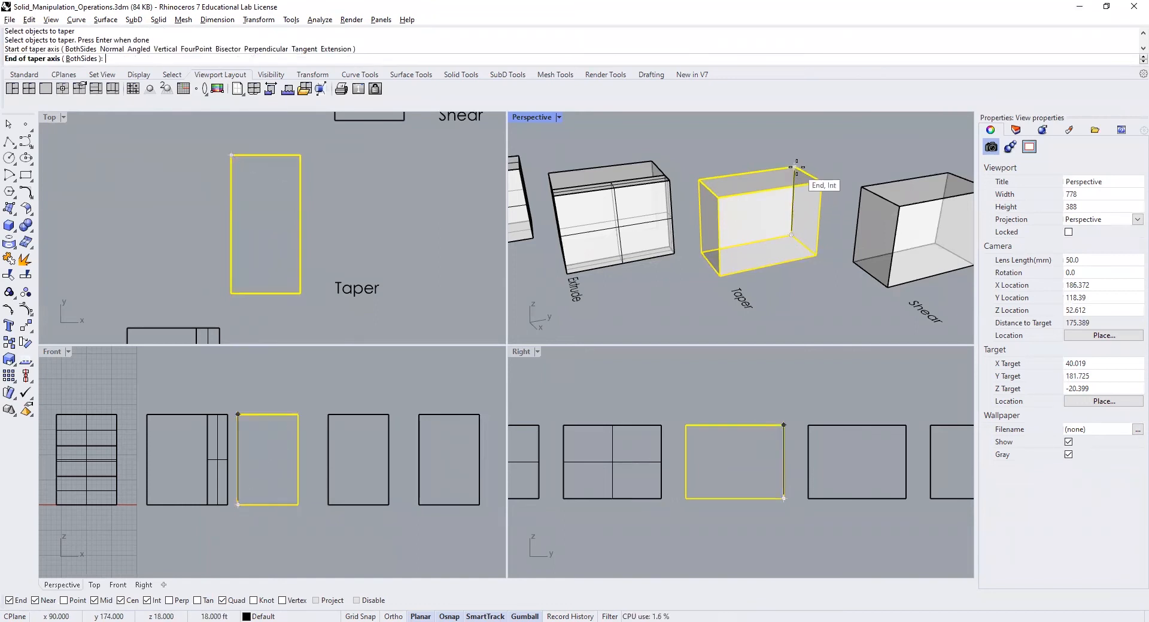
click(796, 168)
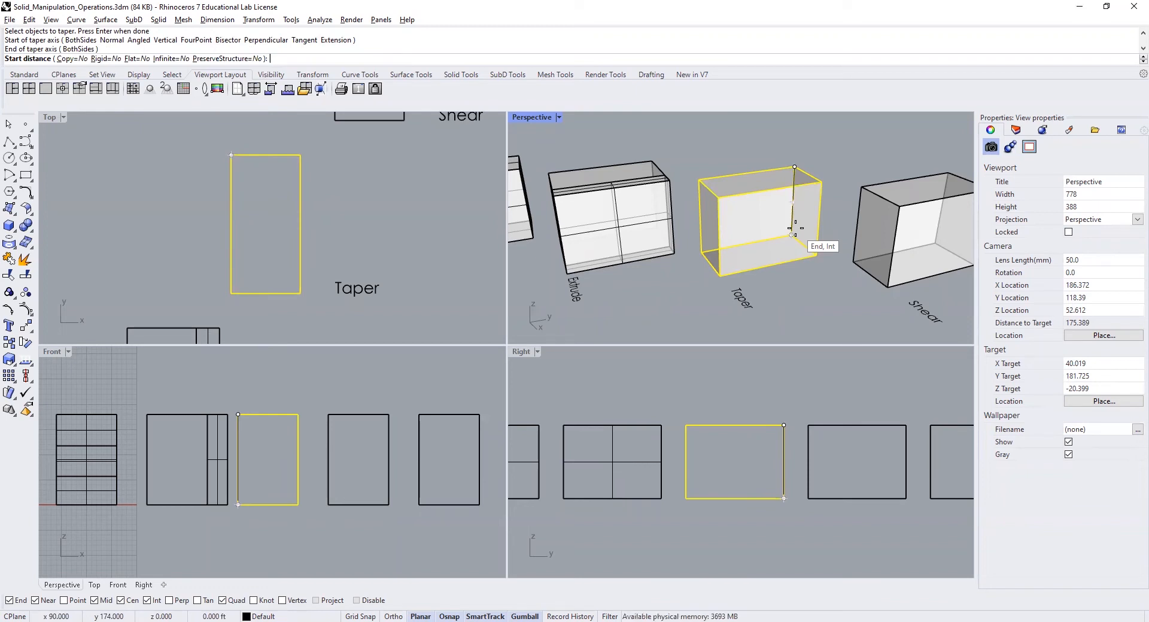
- Set the taper's start distance to the adjacent base corner and its end distance to the 6 ft top edge midpoint, with Infinite=Yes
click(815, 255)
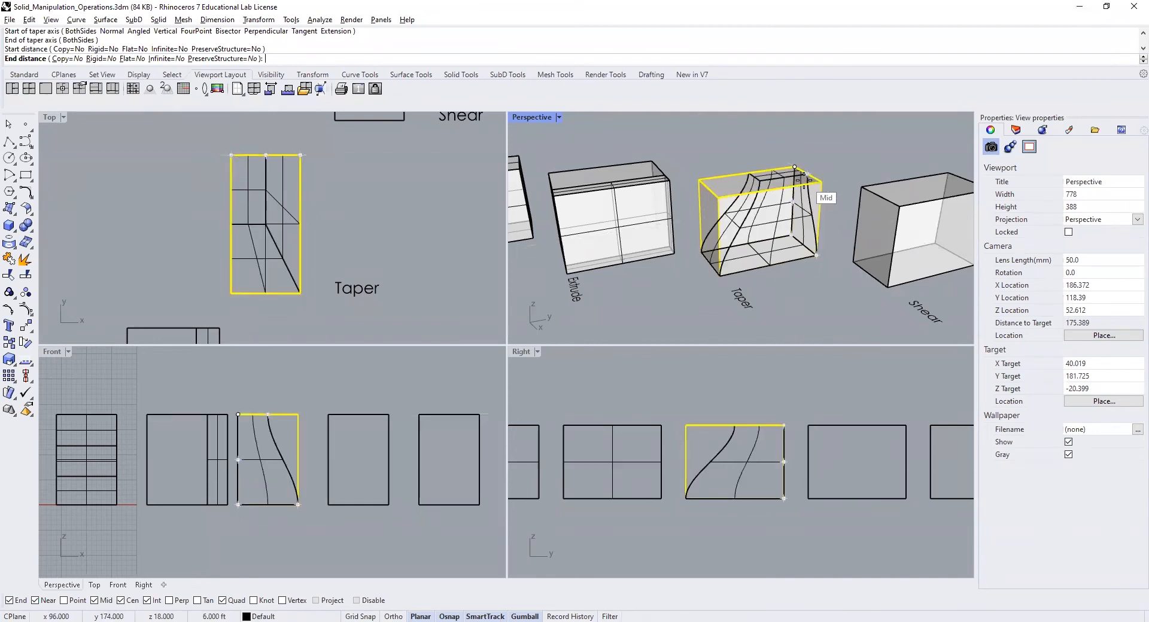
click(164, 58)
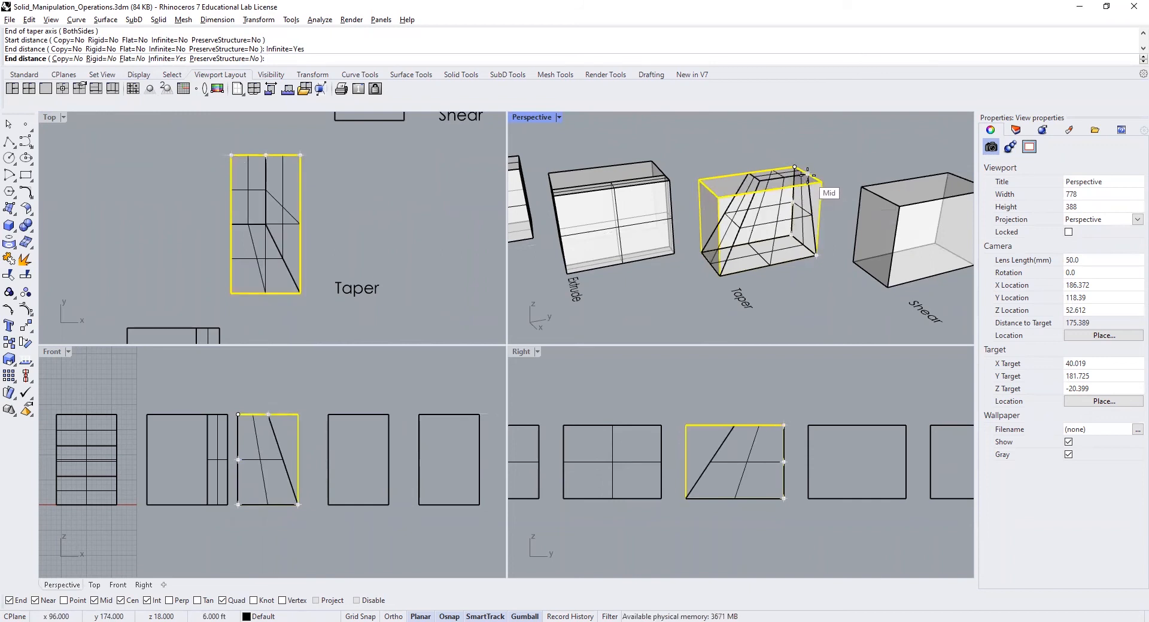
click(802, 175)
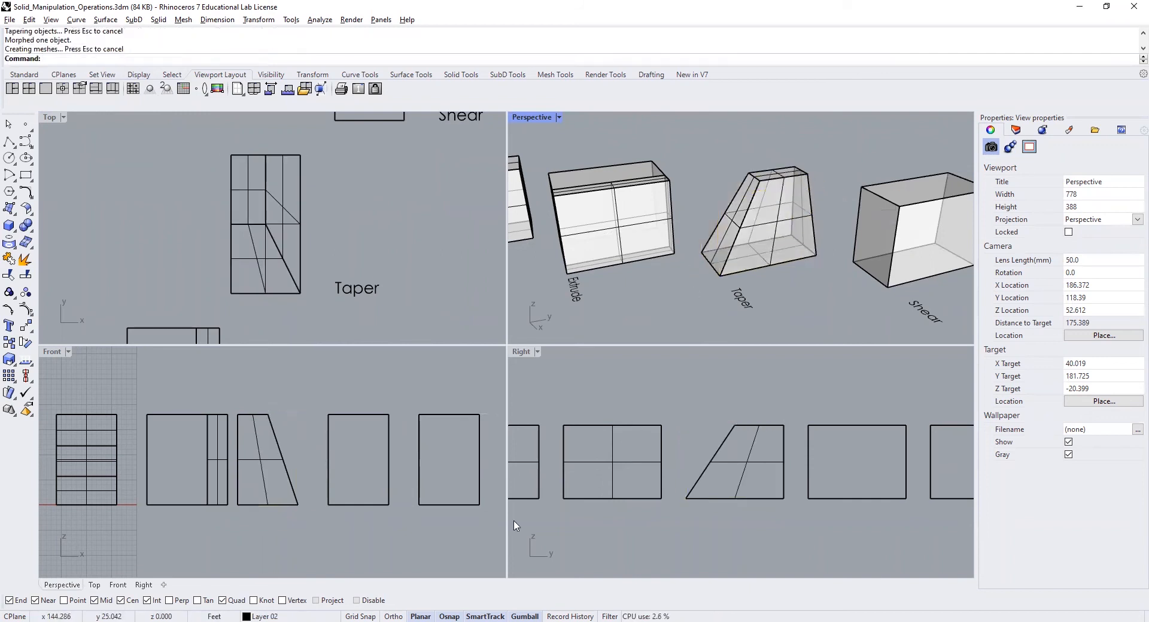
- Turn off the Near object snap in preparation for working on the Shear box
click(35, 600)
right_drag(810, 286, 774, 276)
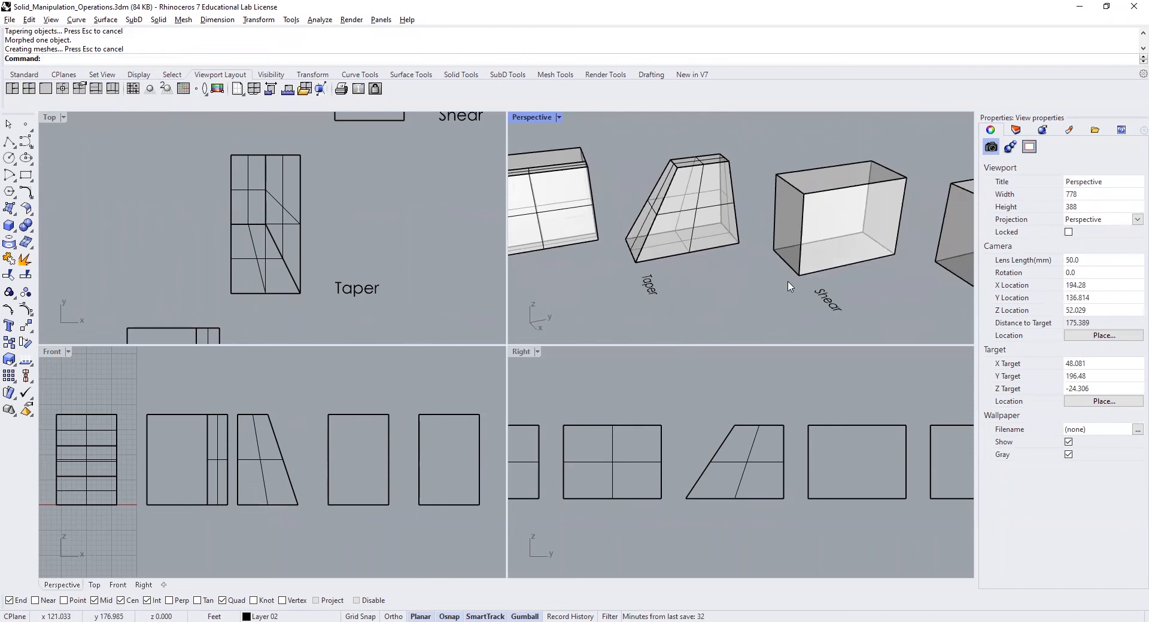
scroll(777, 278, down, 1)
scroll(780, 293, down, 1)
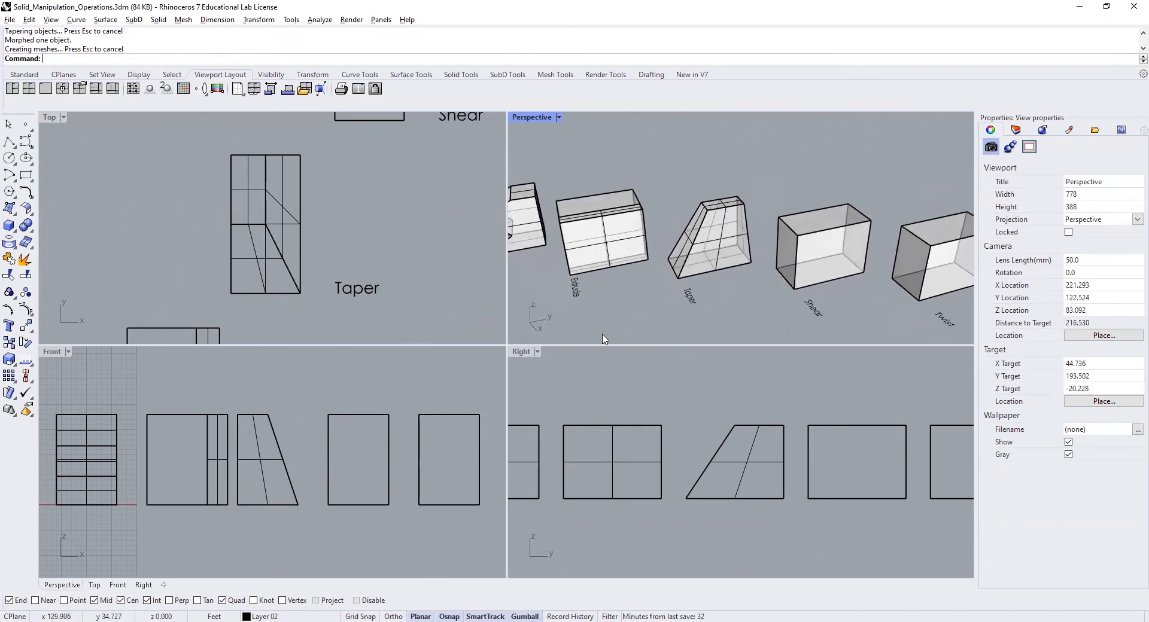
right_drag(715, 303, 686, 302)
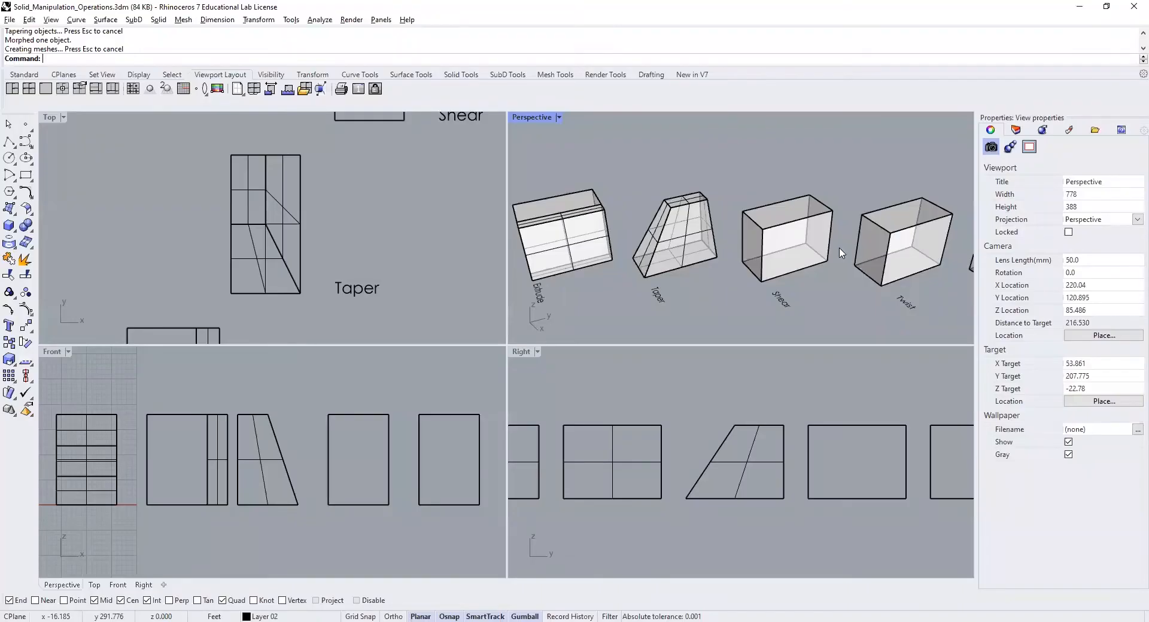
shift+right_drag(841, 250, 806, 252)
right_drag(836, 405, 748, 400)
right_drag(444, 190, 372, 314)
right_drag(377, 380, 301, 388)
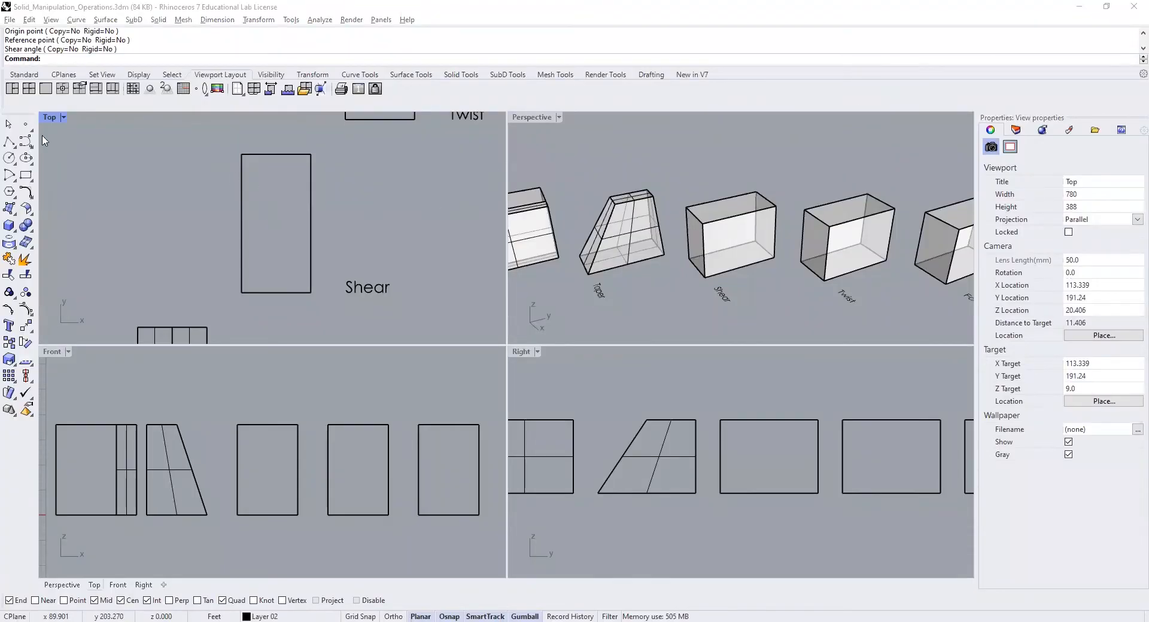
- Try to shear the Shear box about 24 degrees along the Y axis from its base corner in the side view, and undo it
click(58, 77)
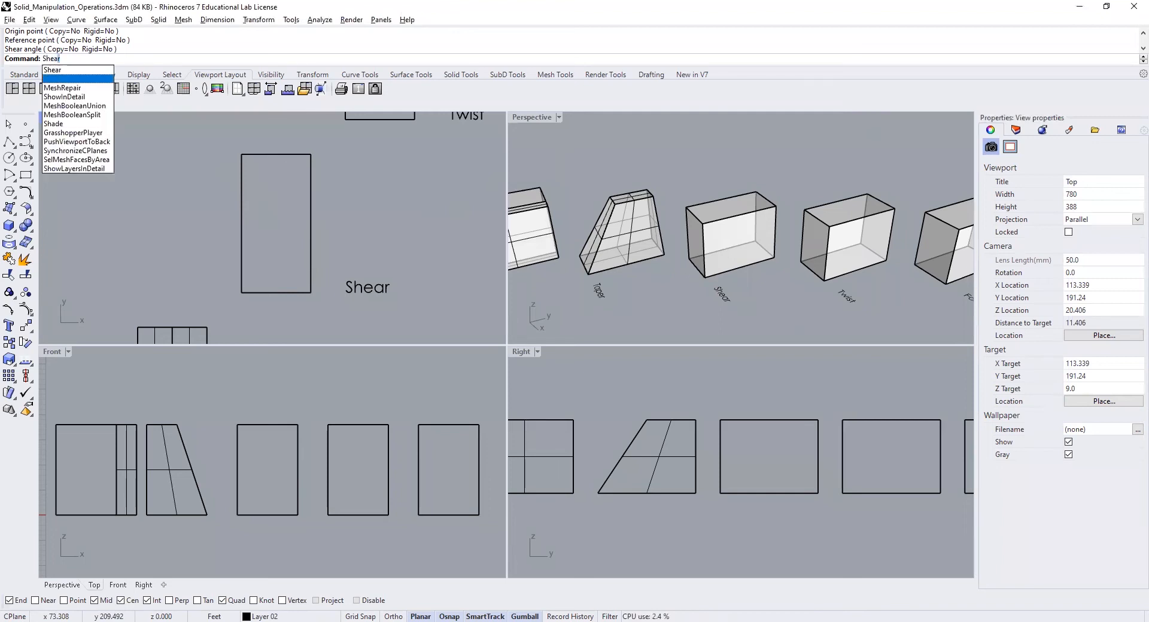
key(Return)
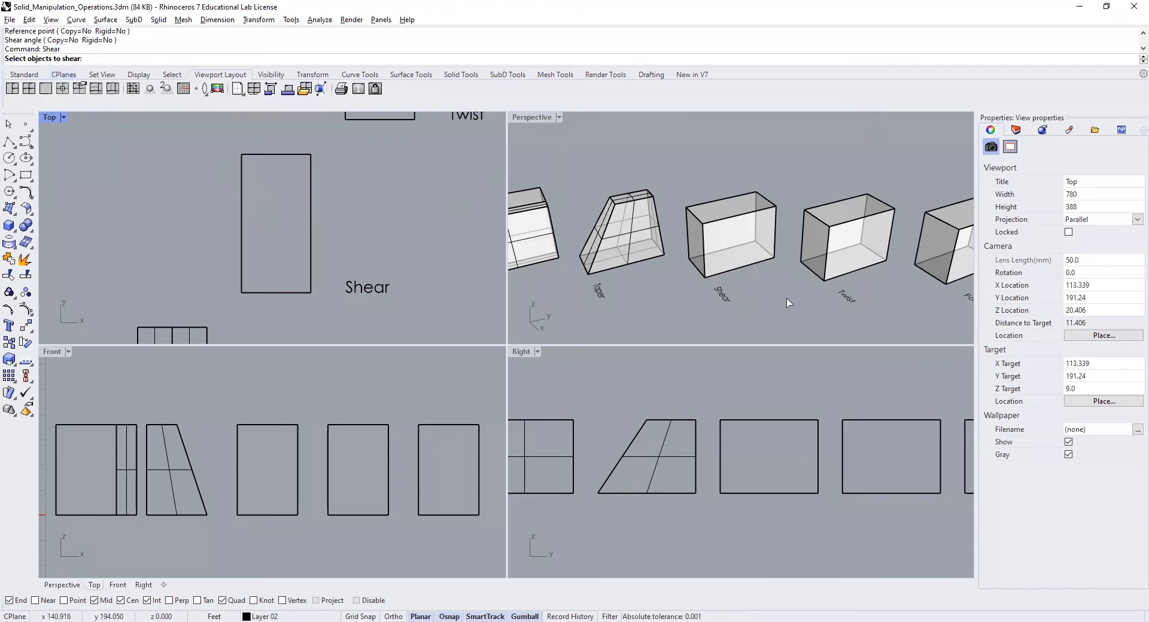
click(724, 231)
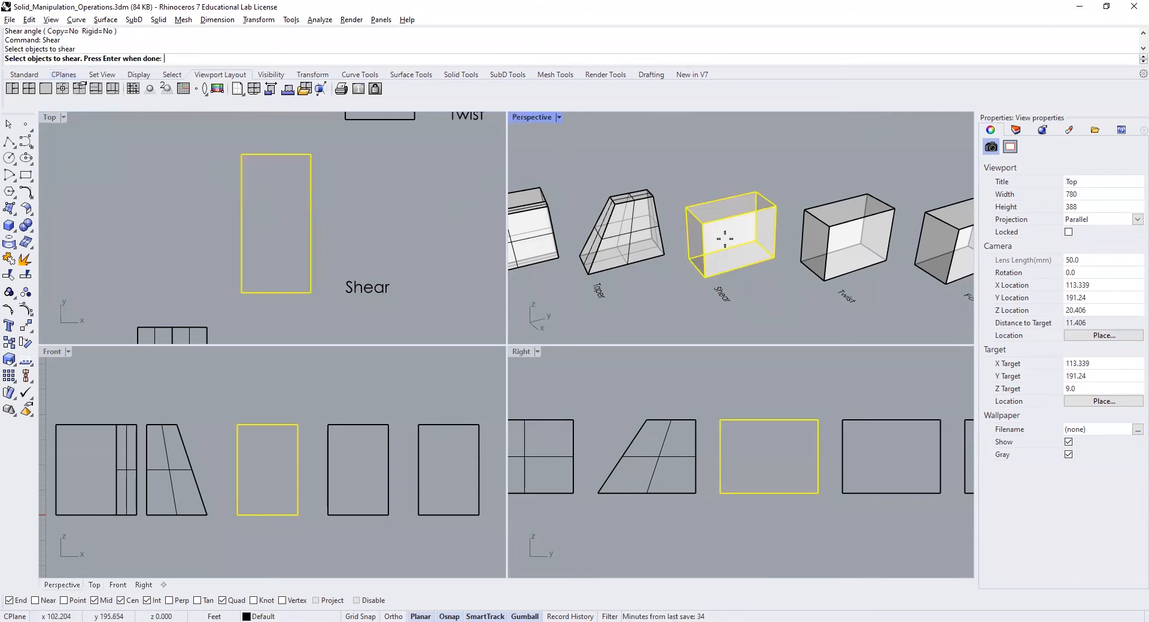
key(Return)
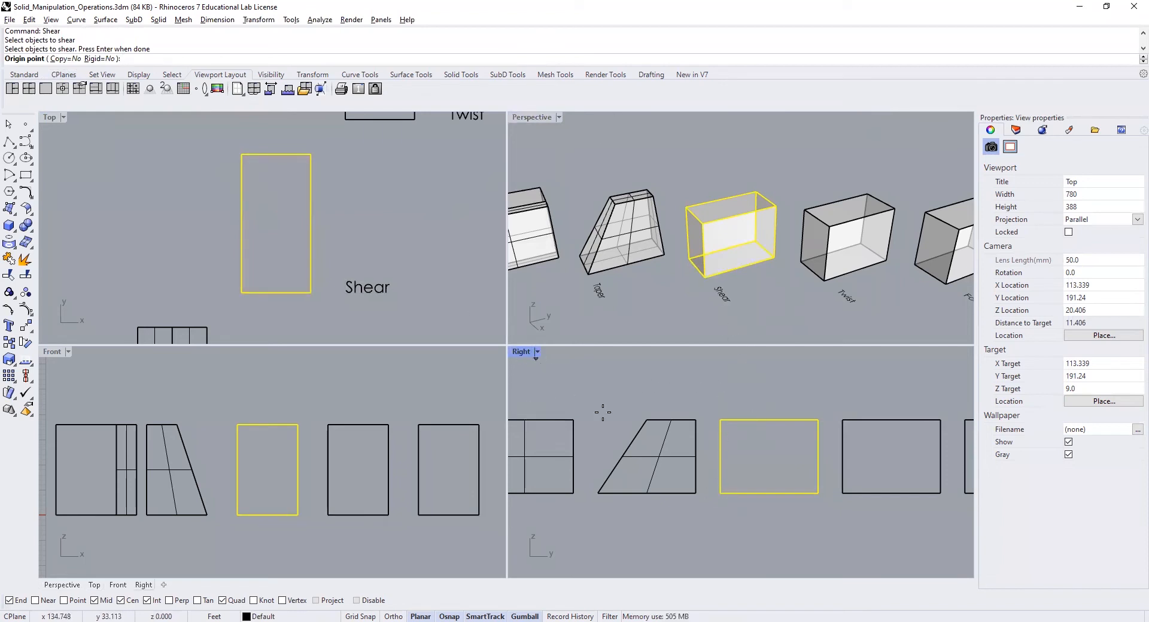
click(720, 497)
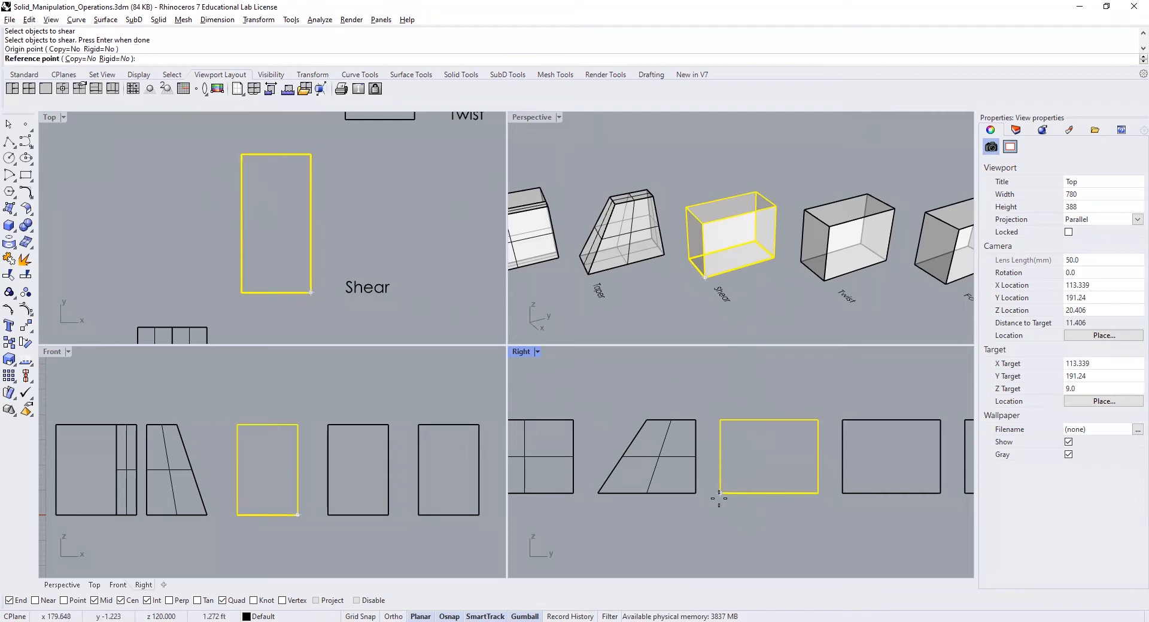
click(724, 420)
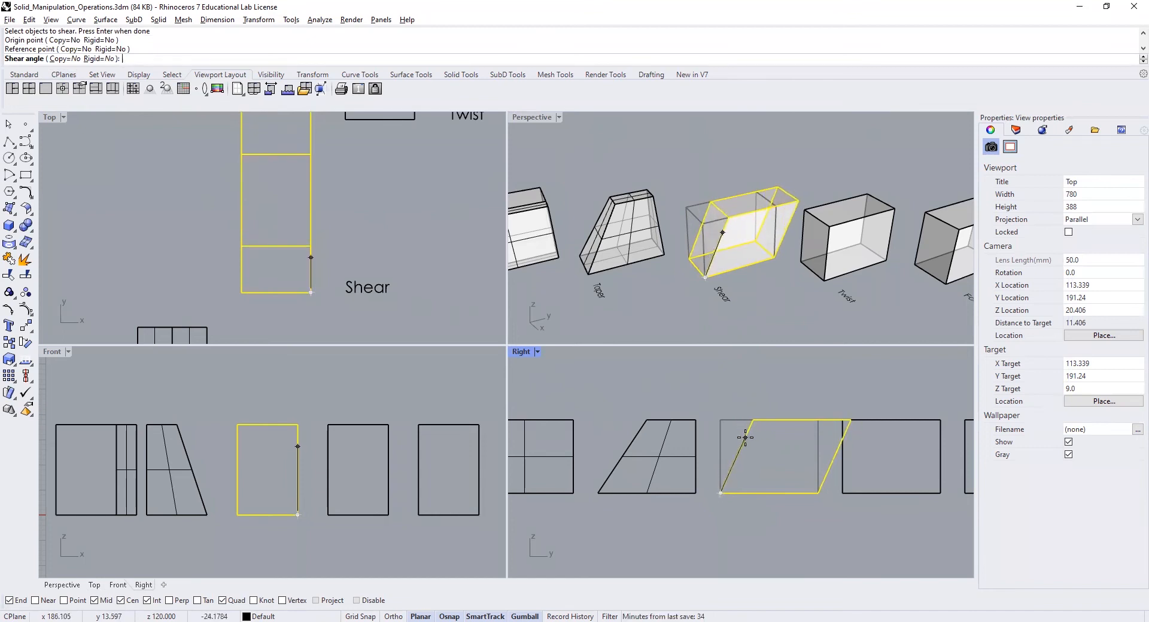
click(744, 438)
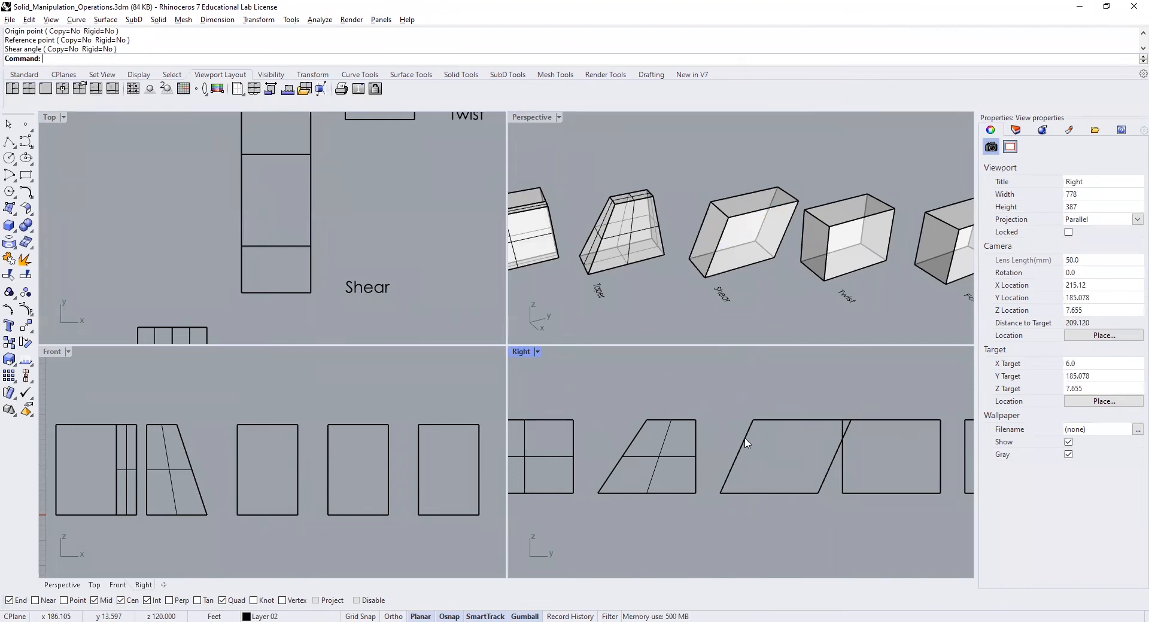
key(Return)
key(Escape)
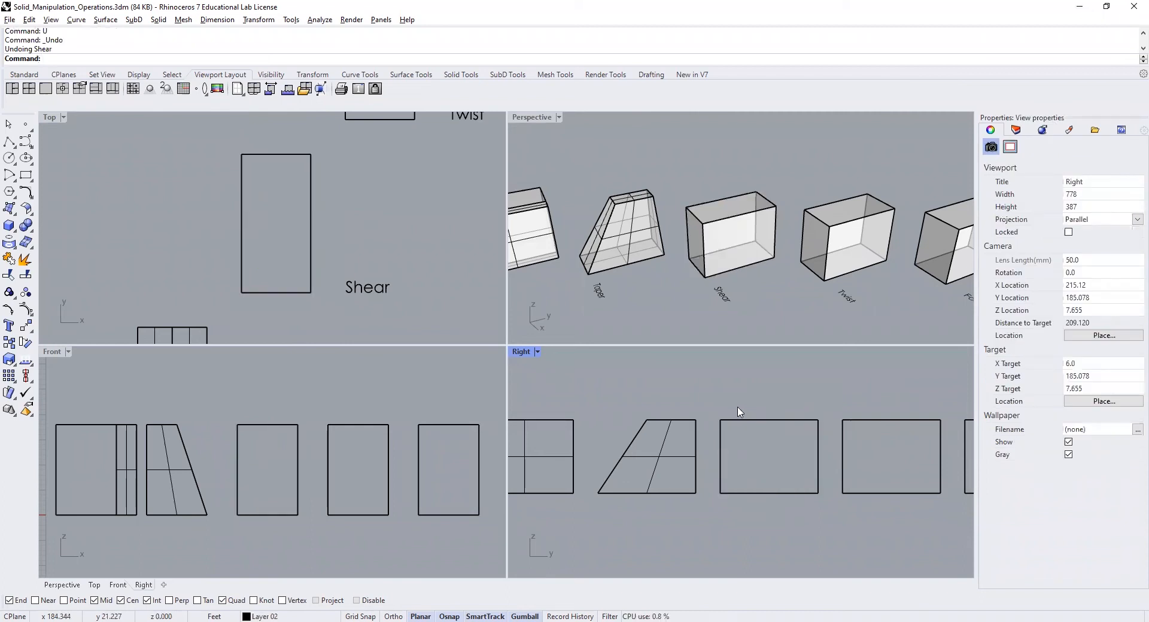
- Shear the Shear box about 14 degrees toward positive X in plan, with the origin at its label-side corner and the long edge as reference
text(Shear)
key(Return)
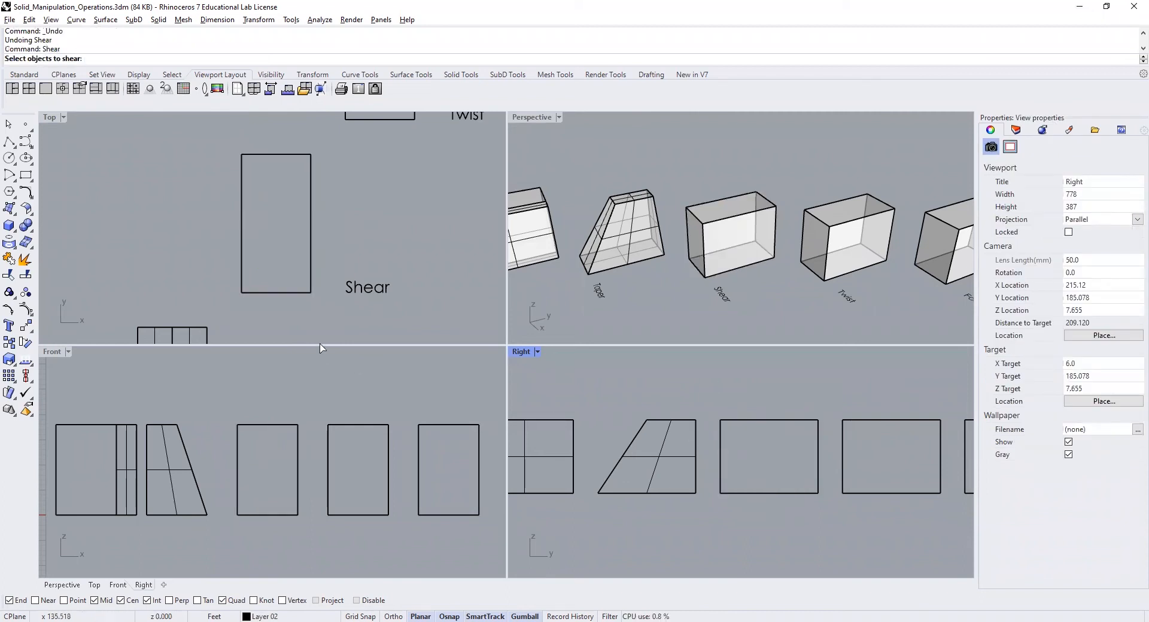
click(748, 263)
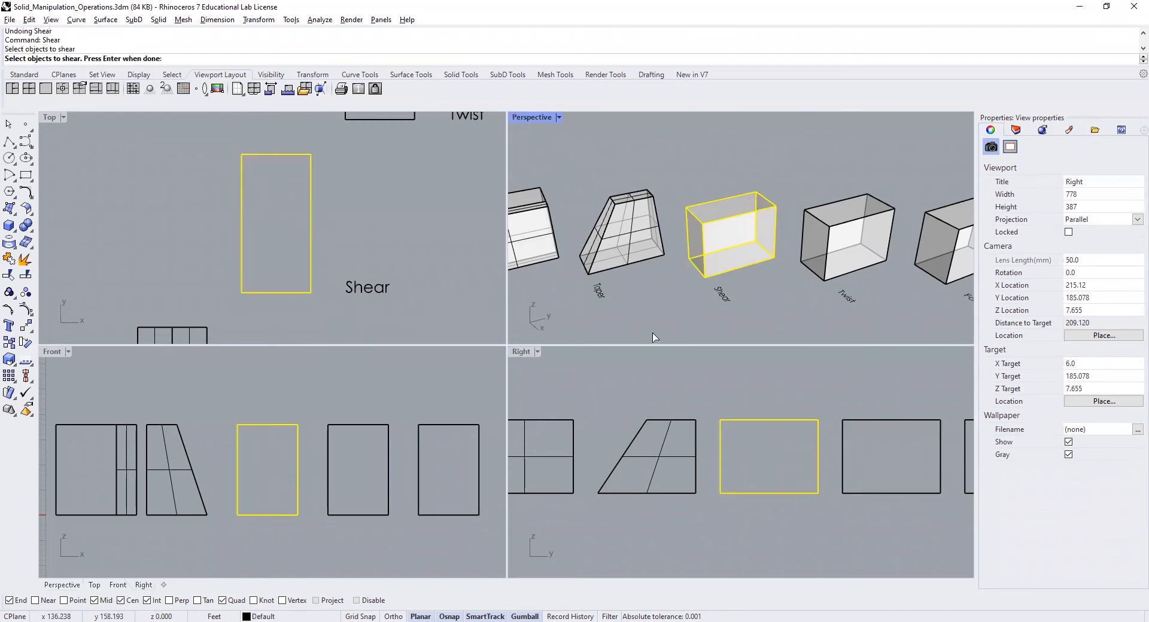
key(Return)
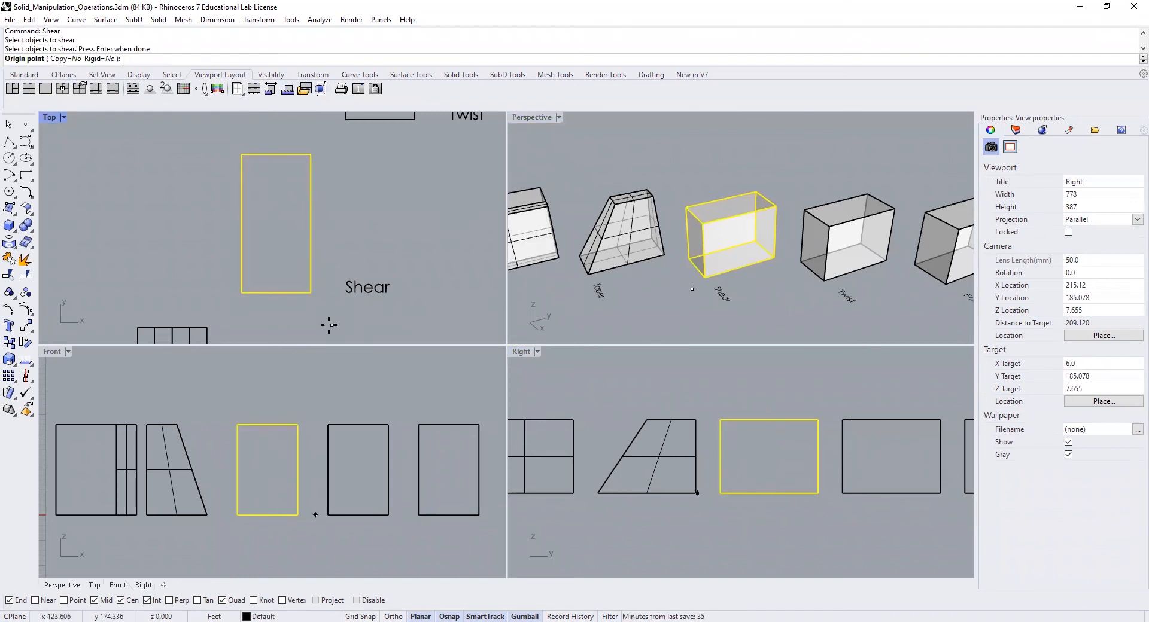
click(311, 293)
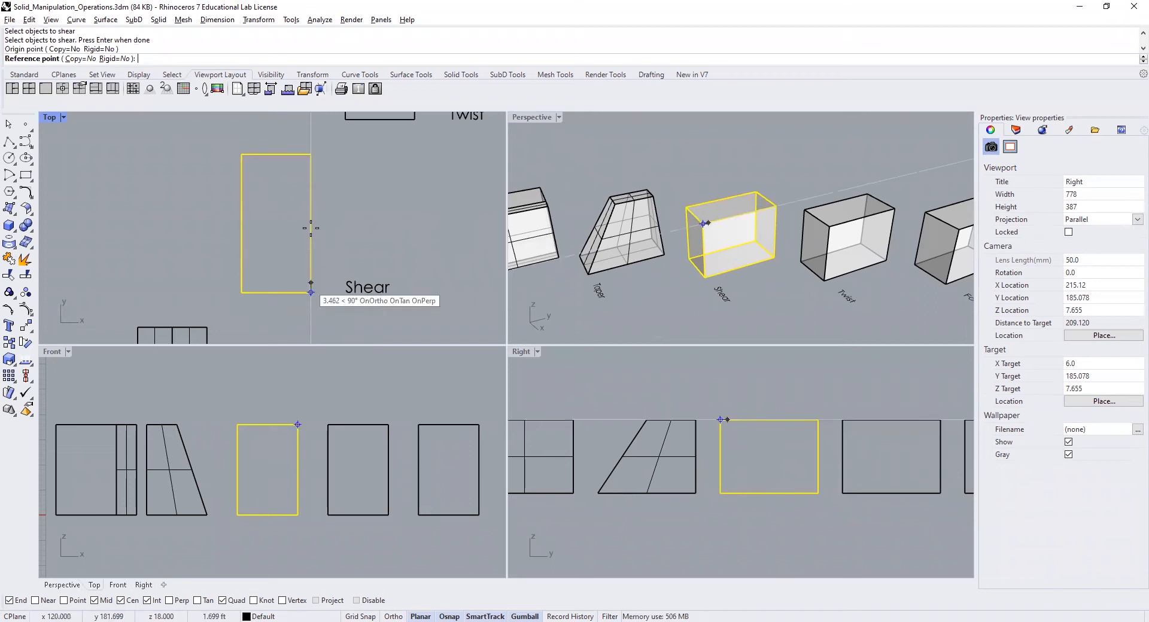
click(312, 152)
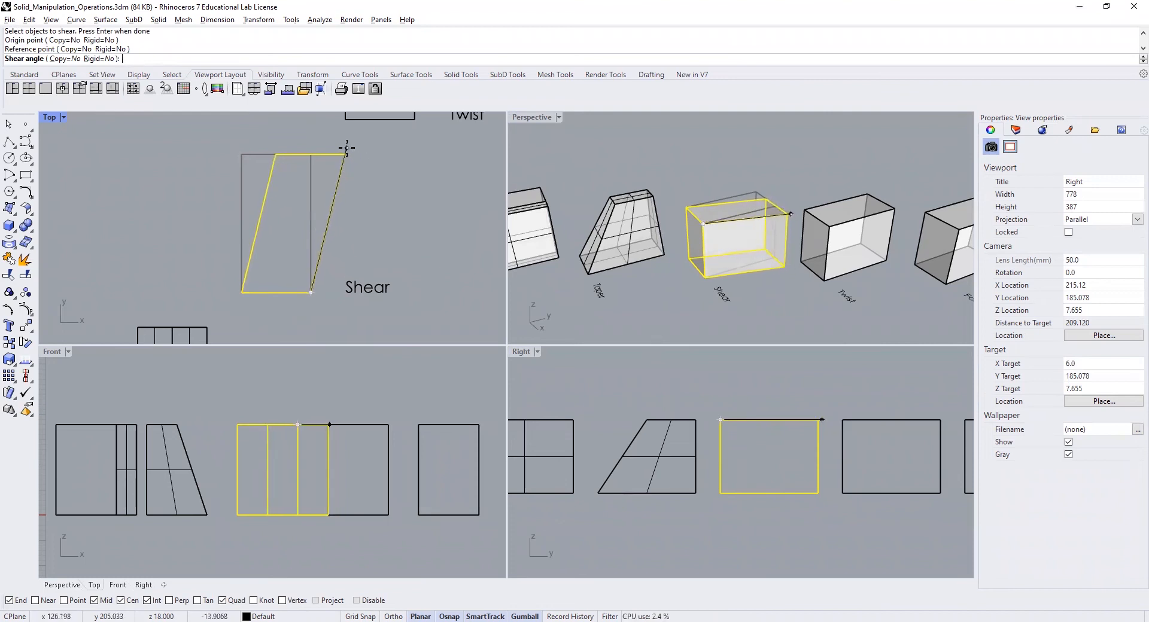
click(344, 154)
click(657, 328)
- Look over the row of sample boxes and bring the Twist box into view across the viewports
scroll(699, 279, down, 2)
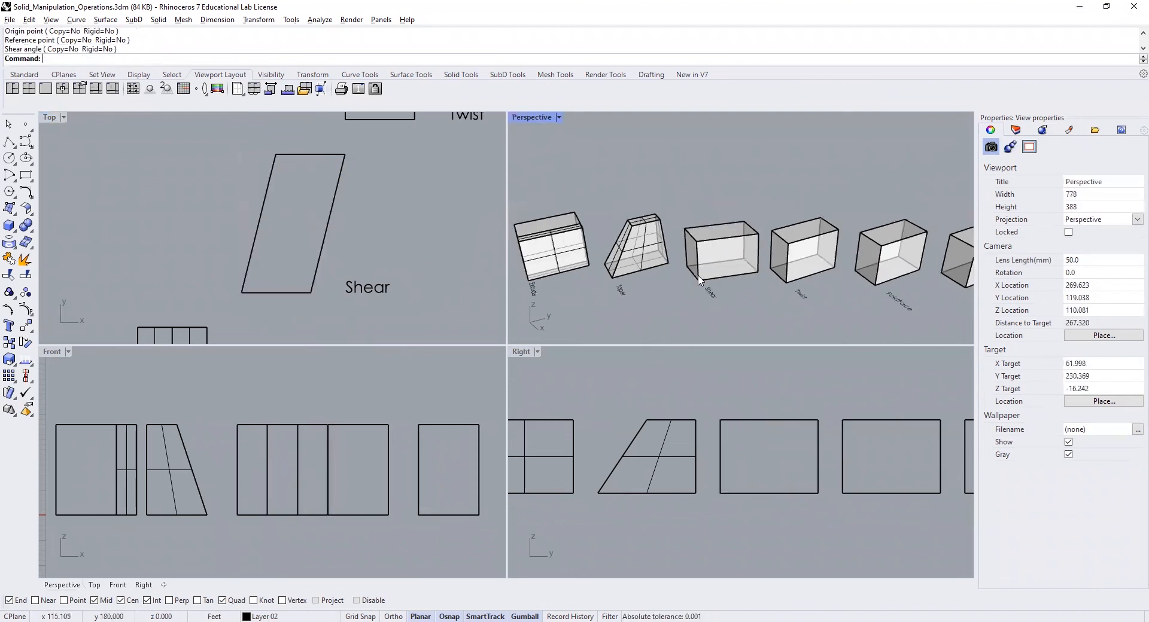
scroll(728, 262, down, 3)
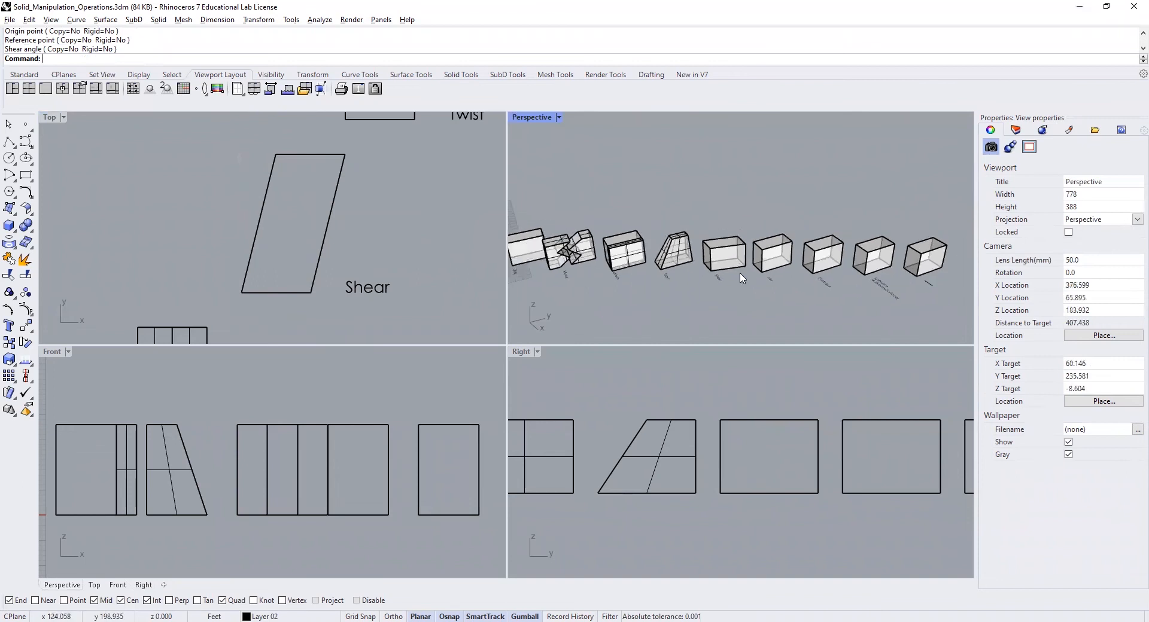
right_drag(780, 428, 637, 416)
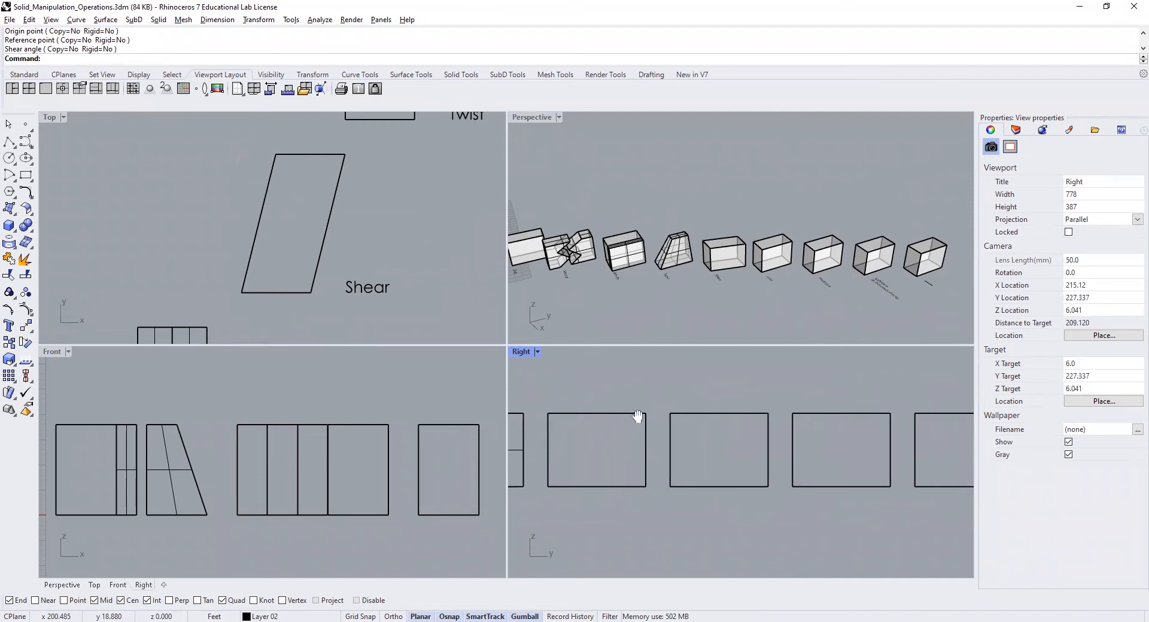
scroll(674, 403, up, 1)
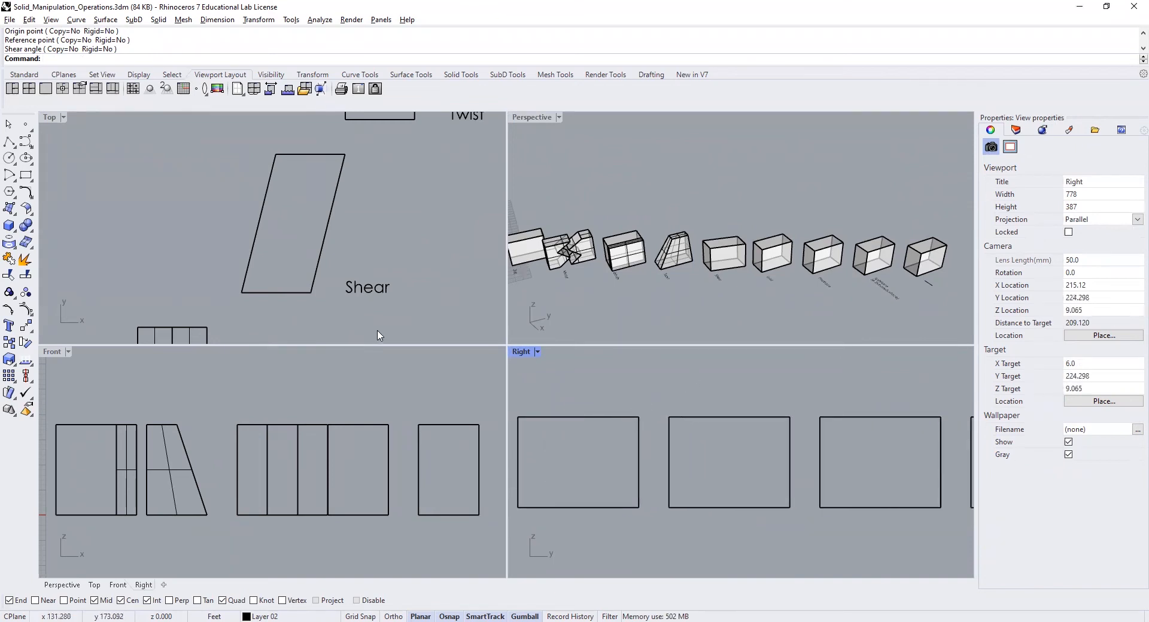
scroll(390, 249, down, 8)
right_drag(418, 194, 333, 298)
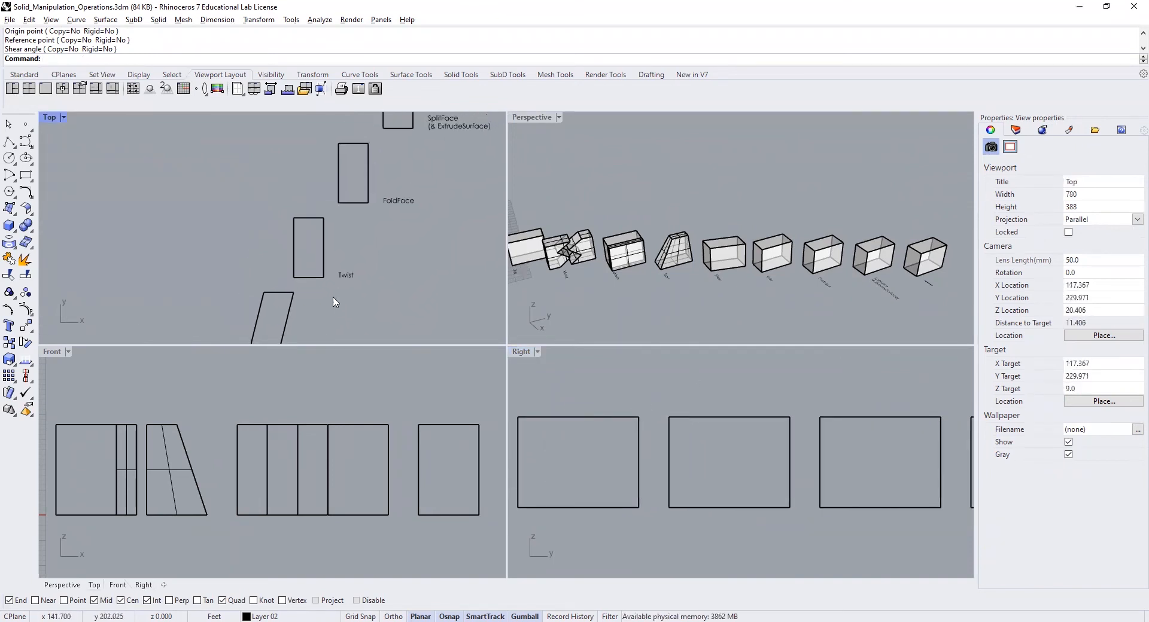
right_drag(371, 264, 364, 262)
right_drag(394, 365, 257, 400)
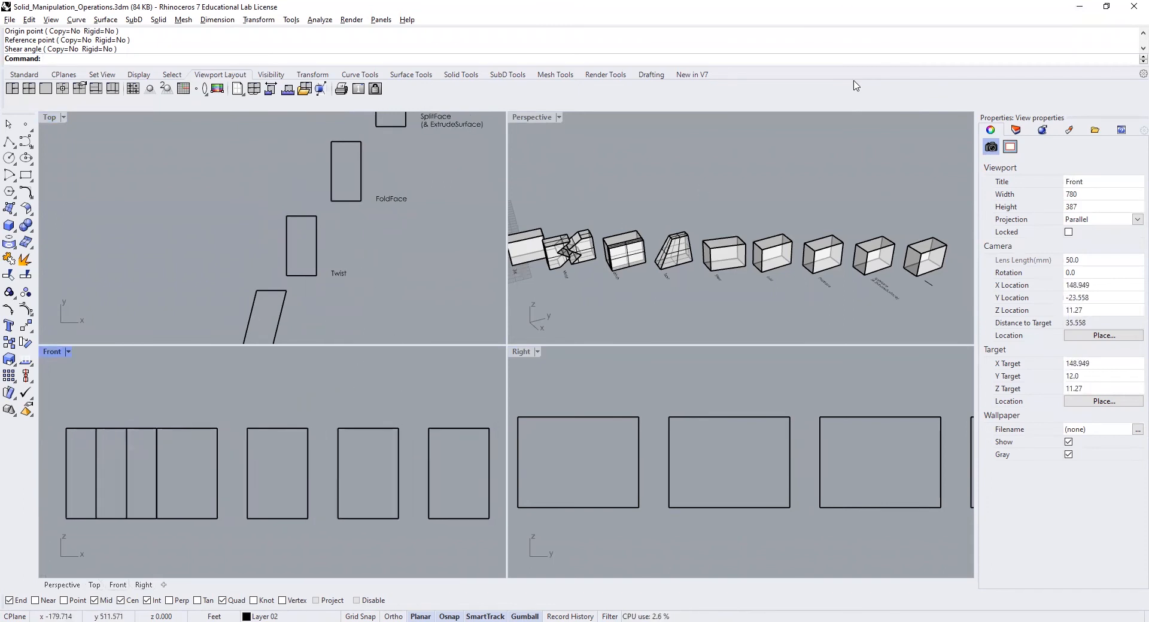
- Undo the last twist operation
text(u)
key(Return)
scroll(634, 292, up, 3)
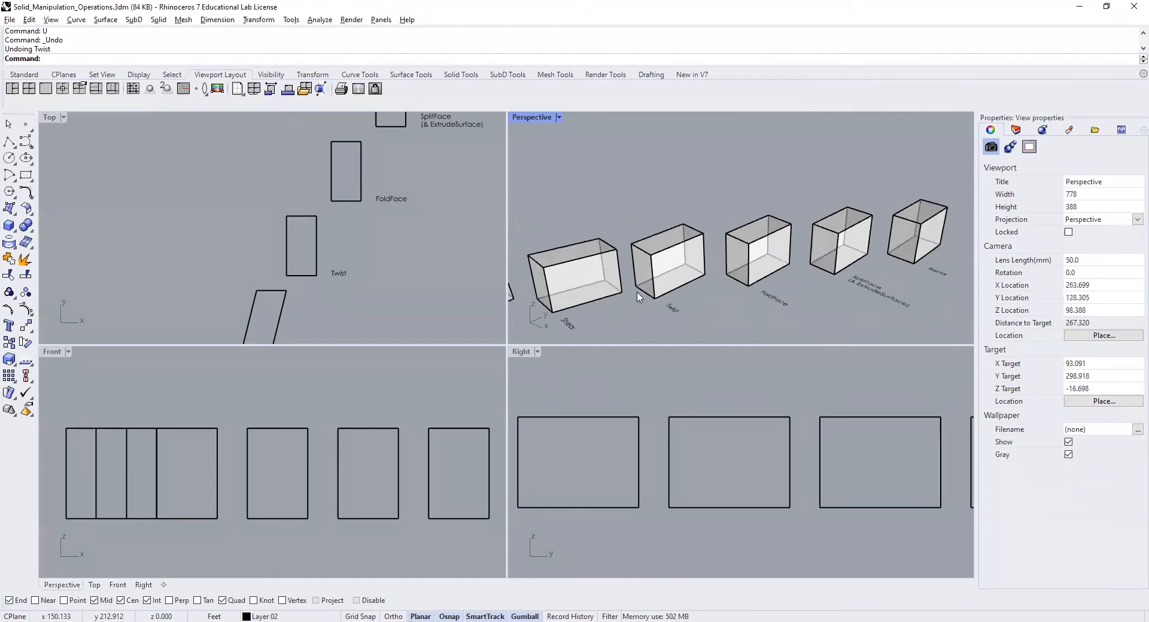
scroll(651, 278, up, 2)
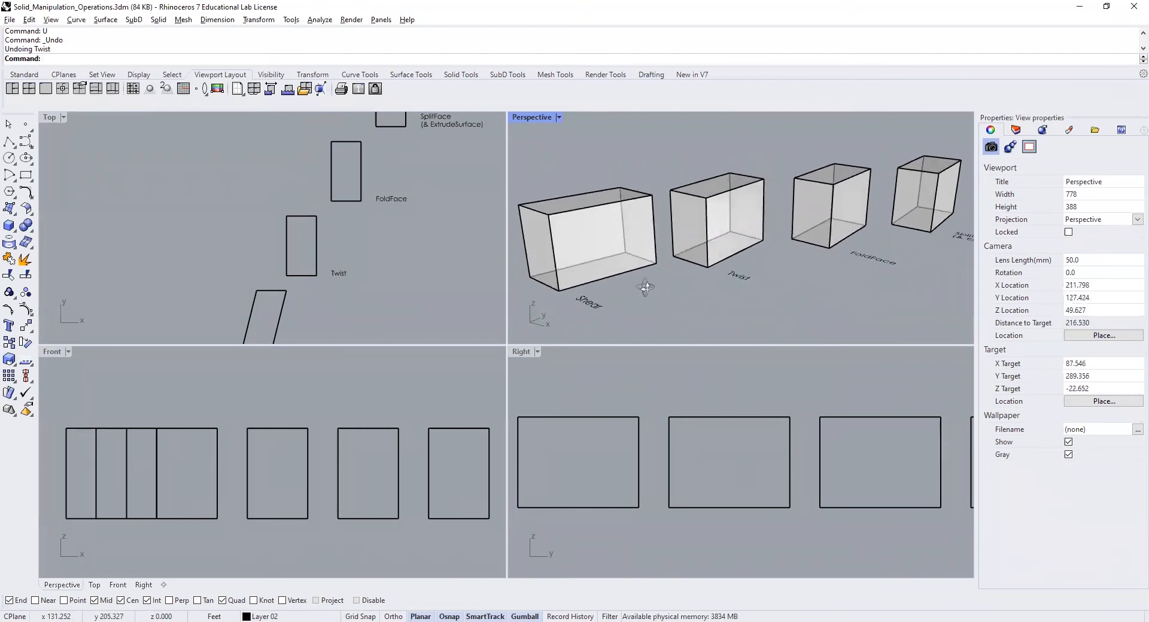
click(705, 265)
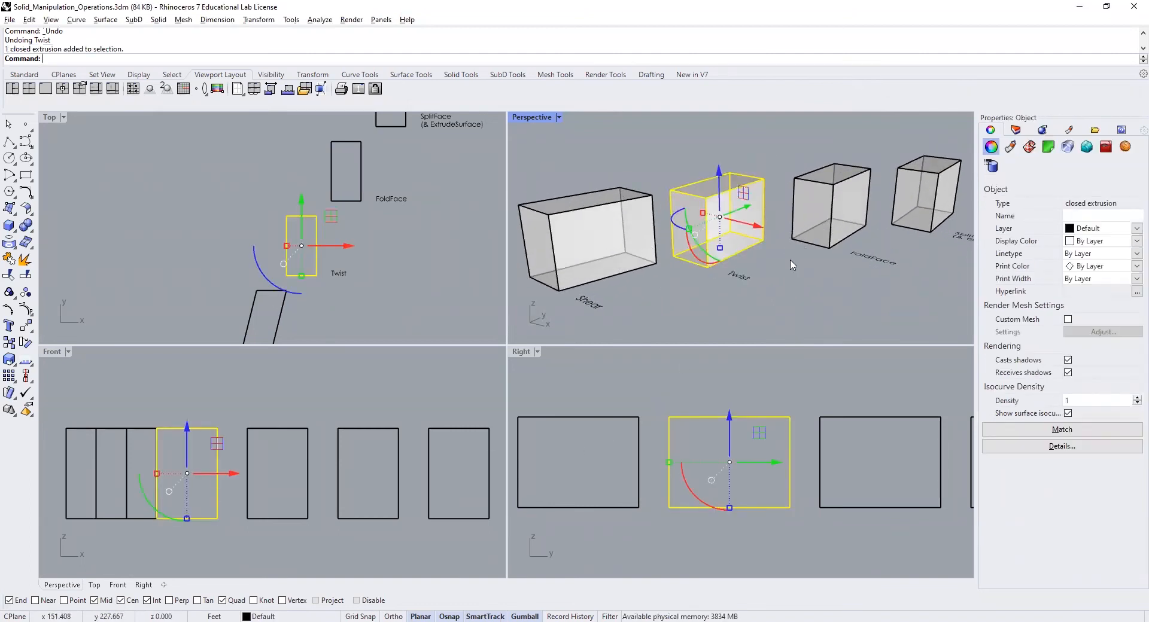
click(736, 274)
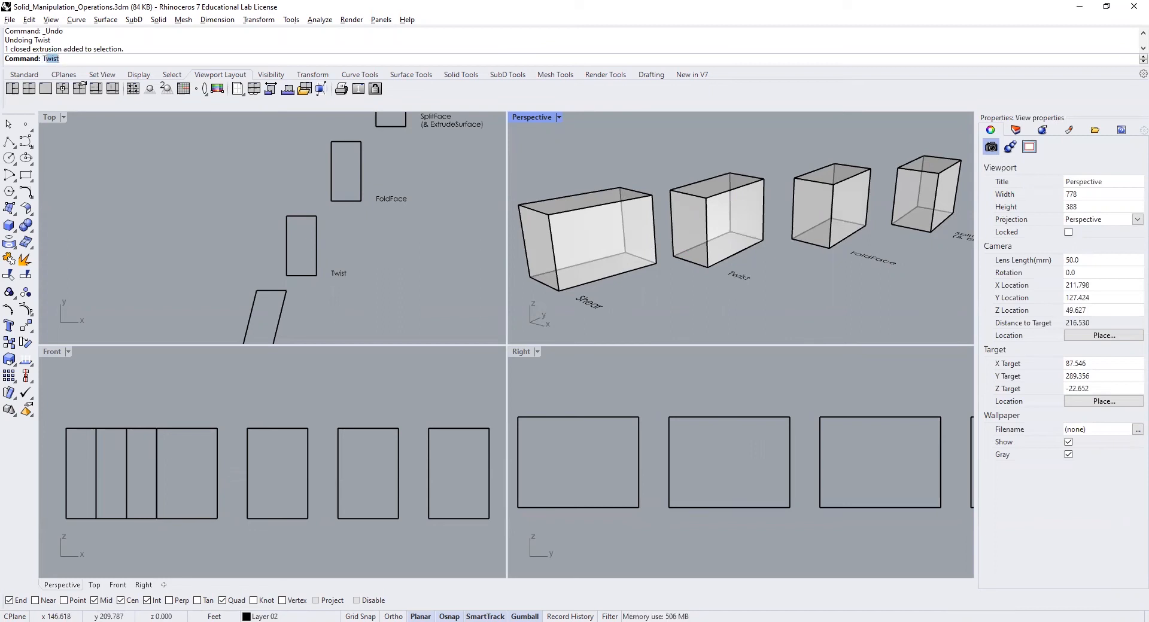
- Try to twist the Twist box by 25 degrees about its vertical corner edge diagonally opposite the label, and undo it
key(Return)
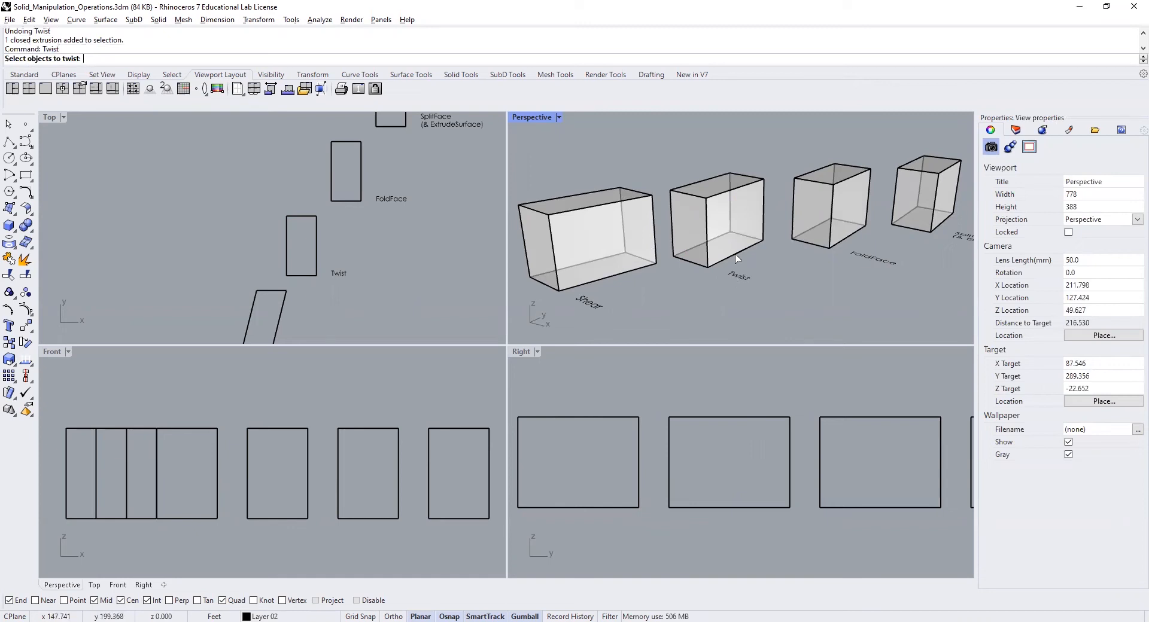
click(751, 233)
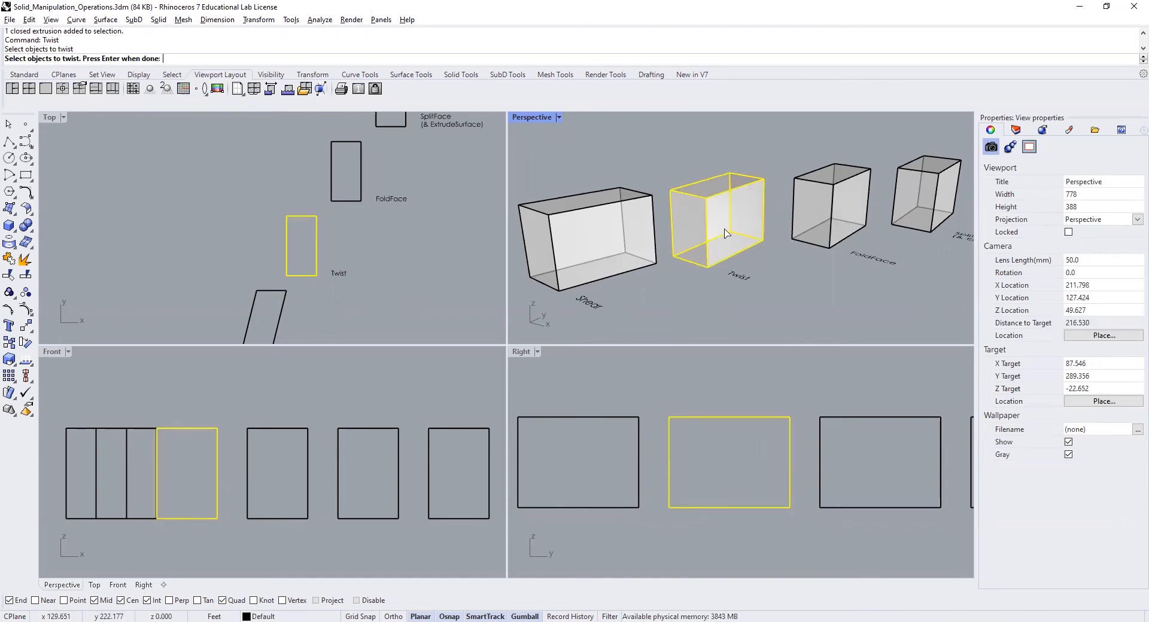
key(Return)
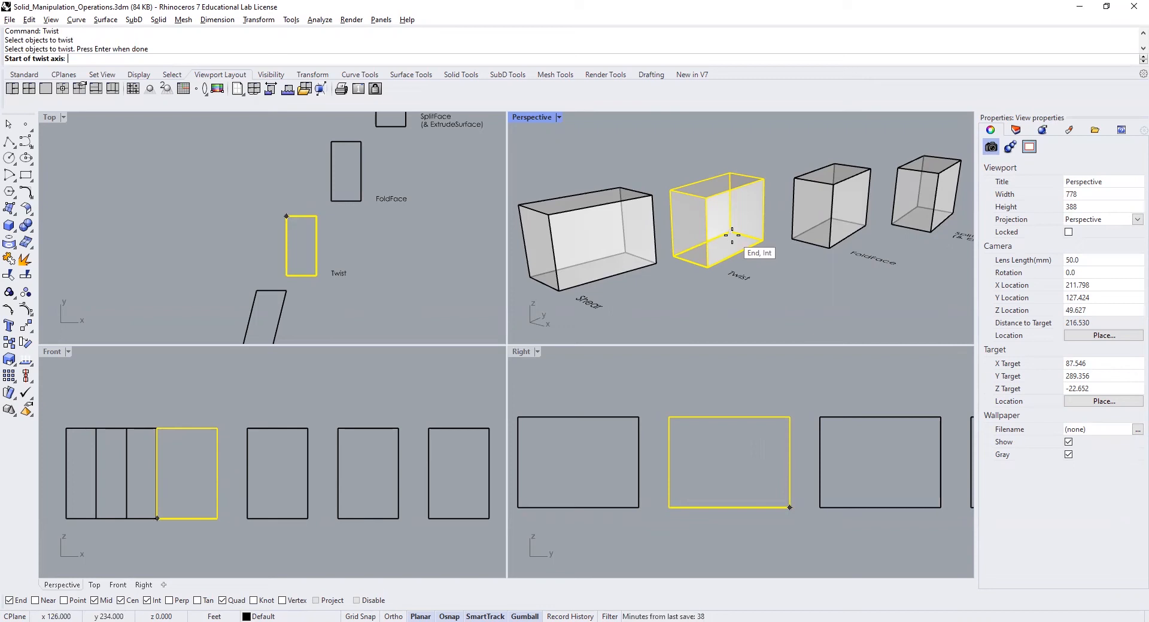
click(731, 236)
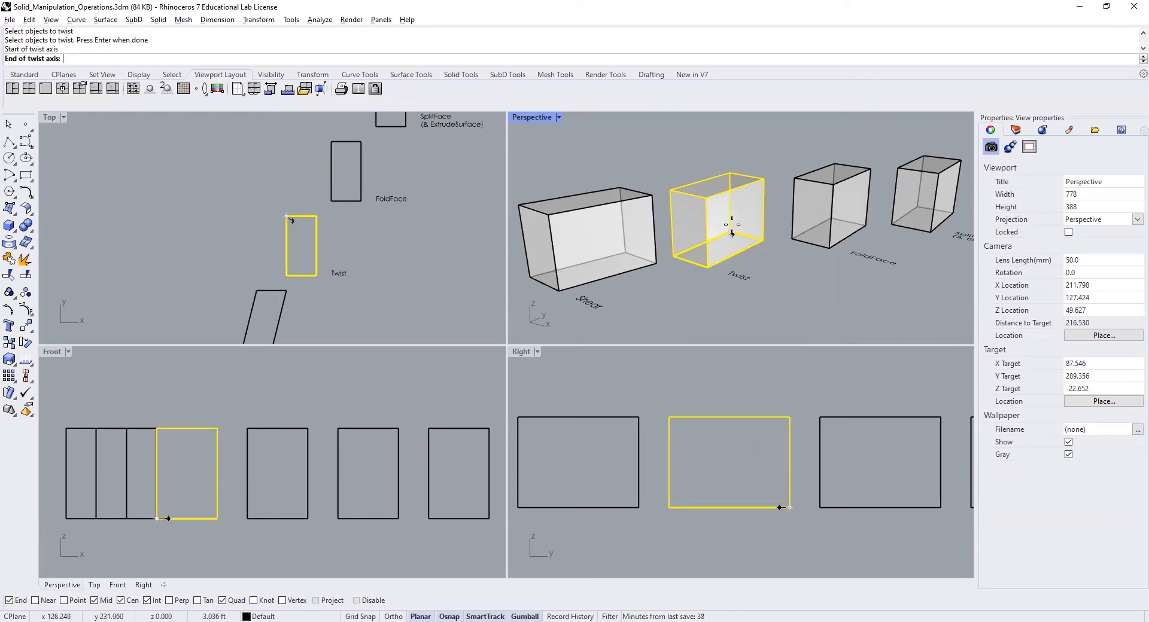
click(730, 173)
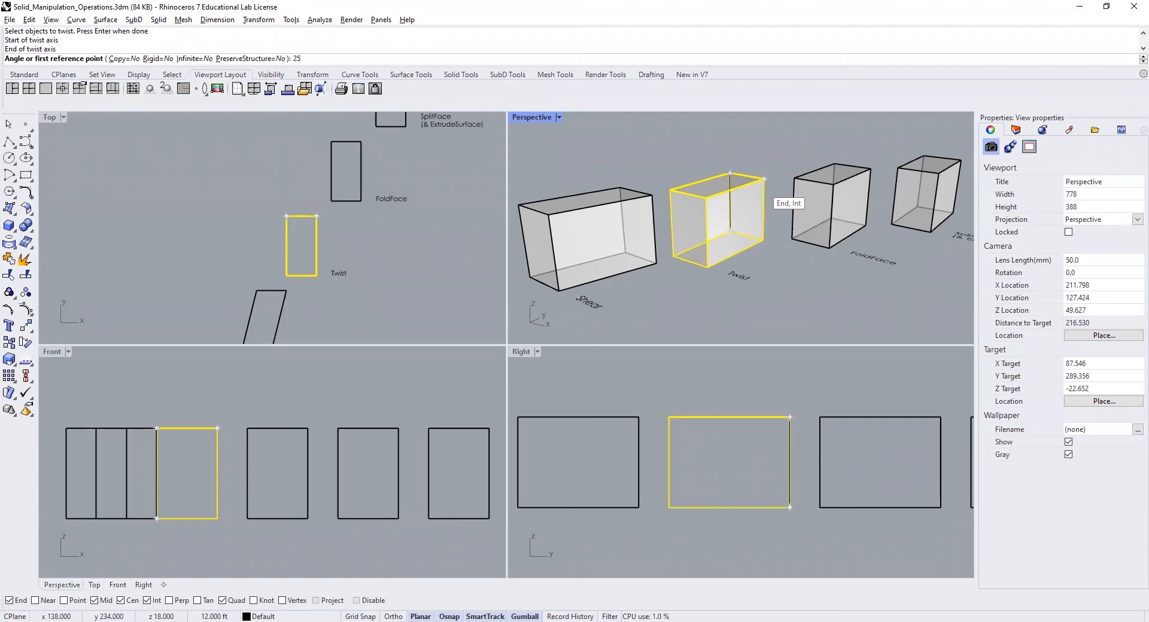
key(Return)
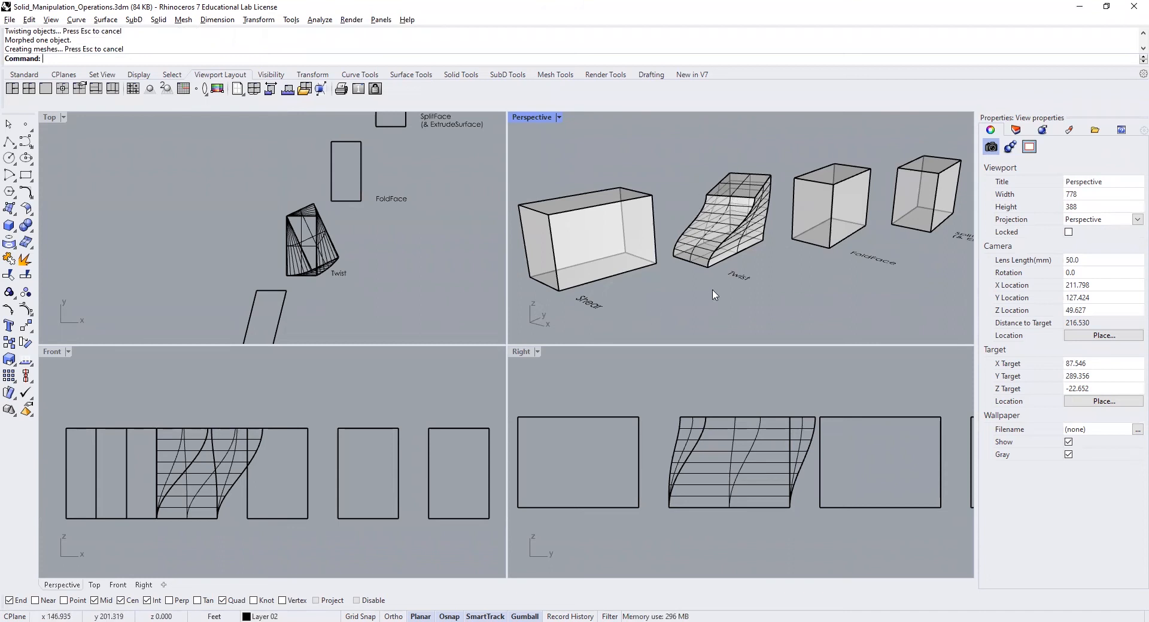
key(Return)
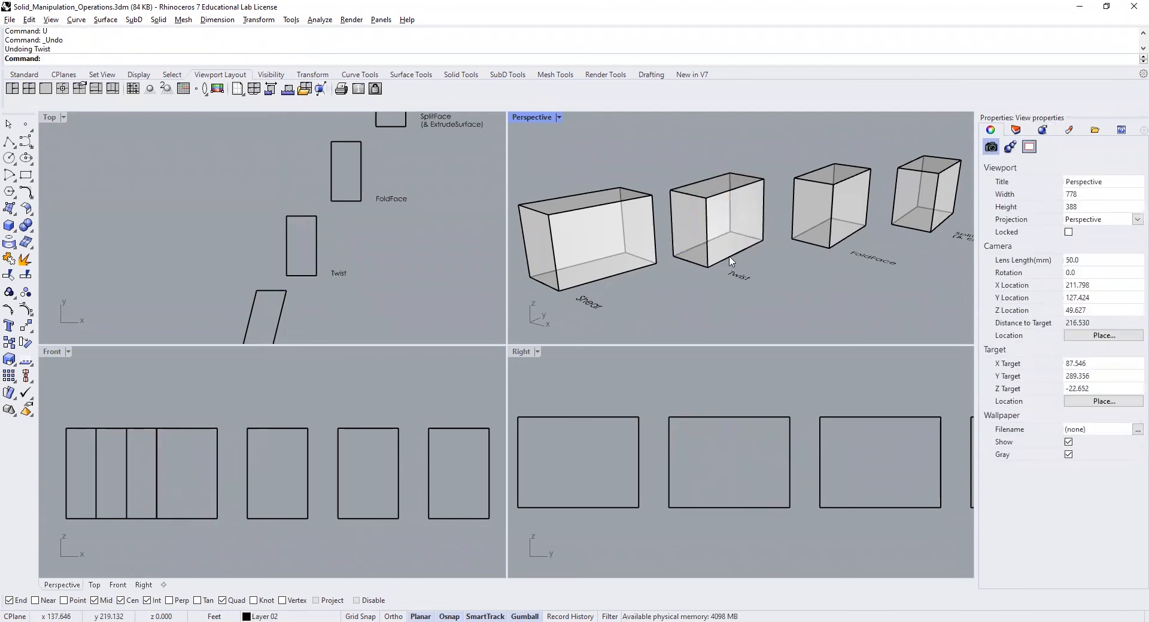
- Twist the Twist box about 90 degrees clockwise in plan around the vertical corner edge diagonally opposite its label, using reference points
text(Twist)
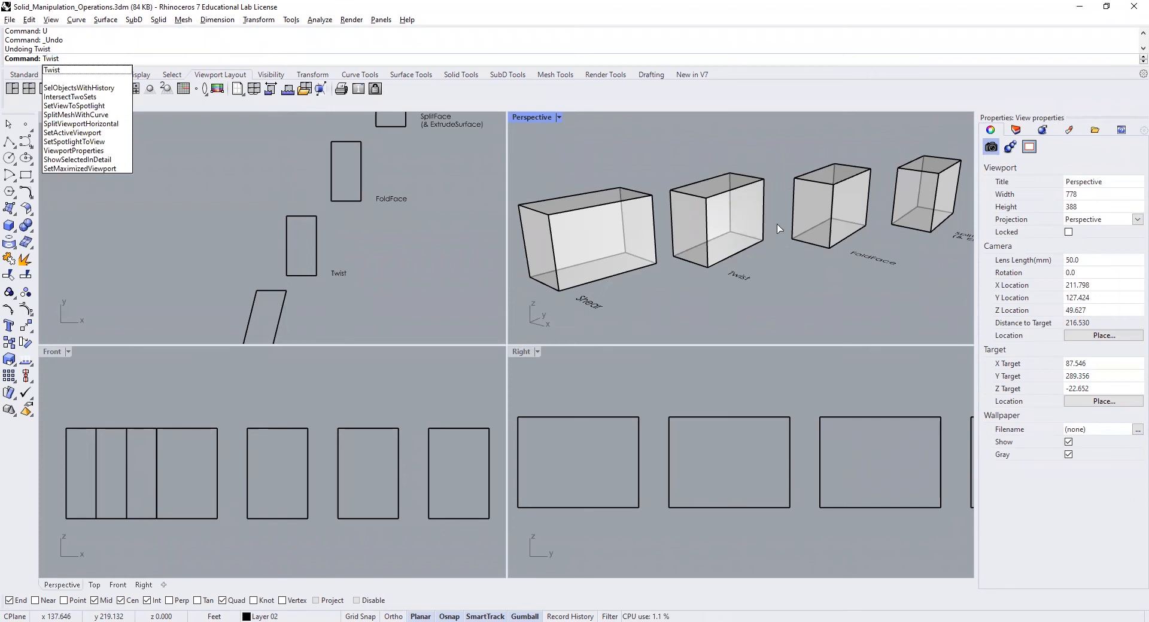
key(Return)
click(742, 241)
key(Return)
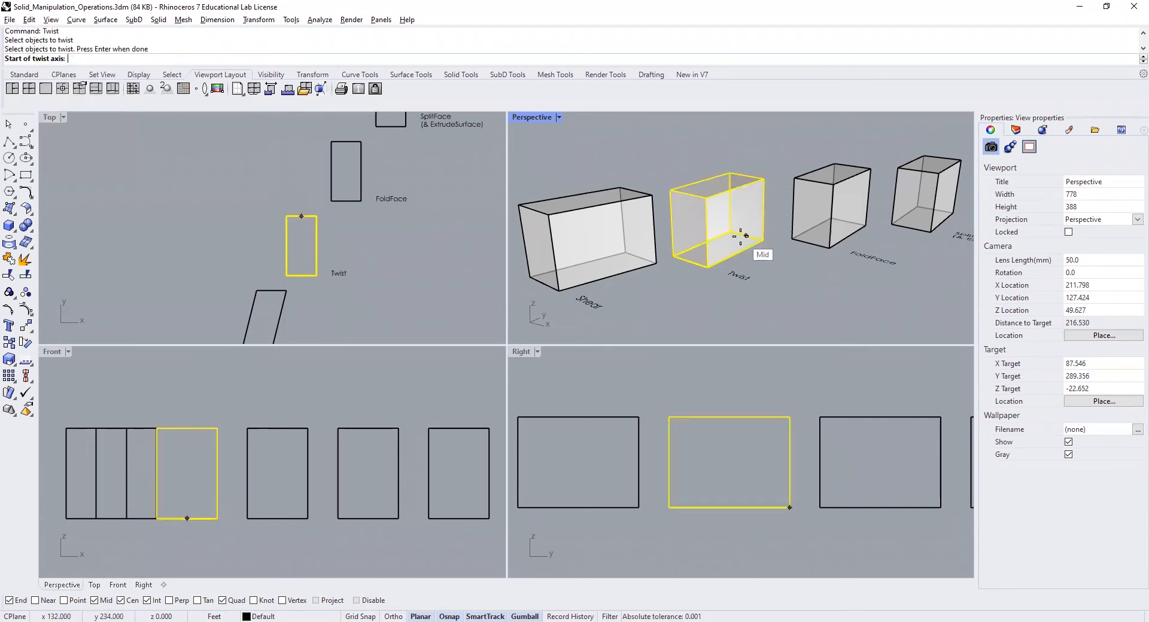
click(730, 232)
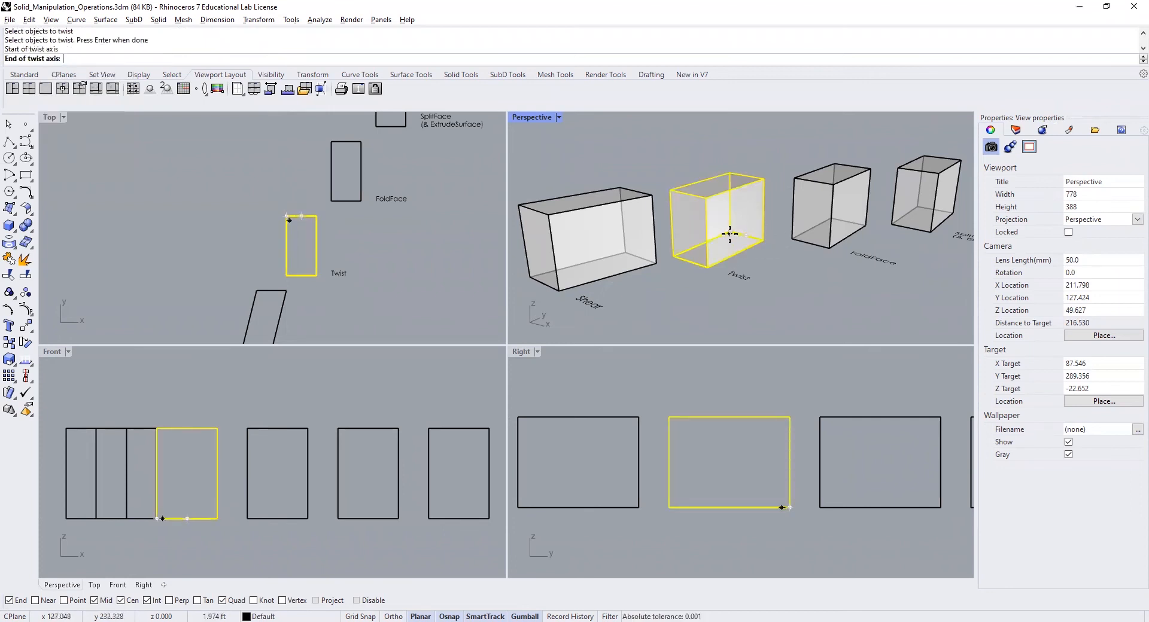
click(727, 173)
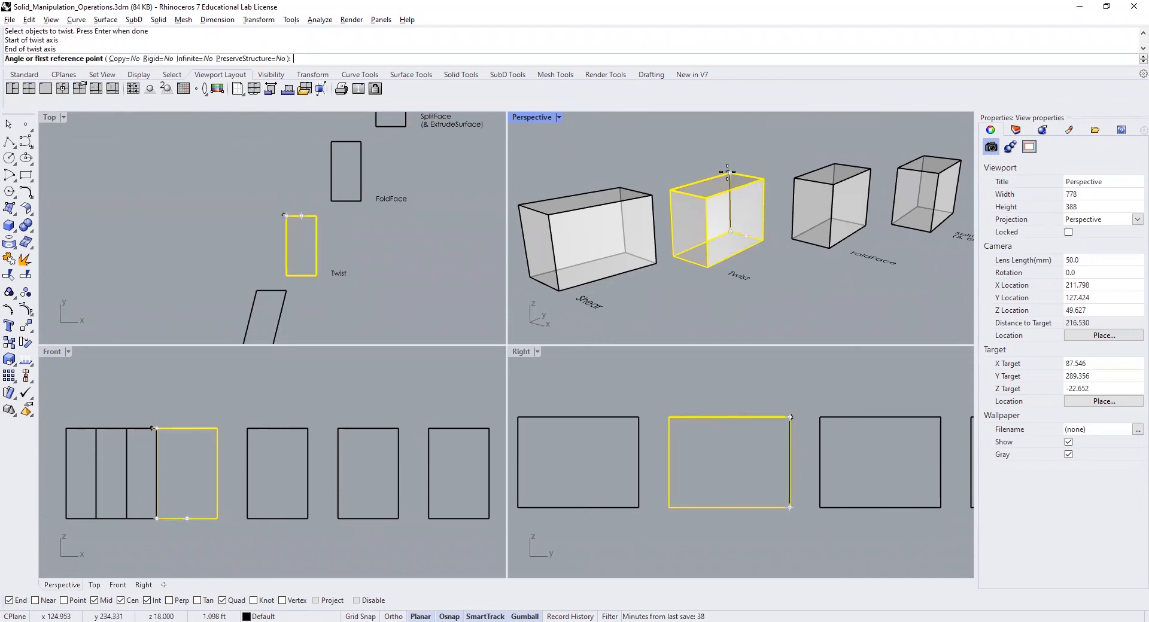
click(764, 179)
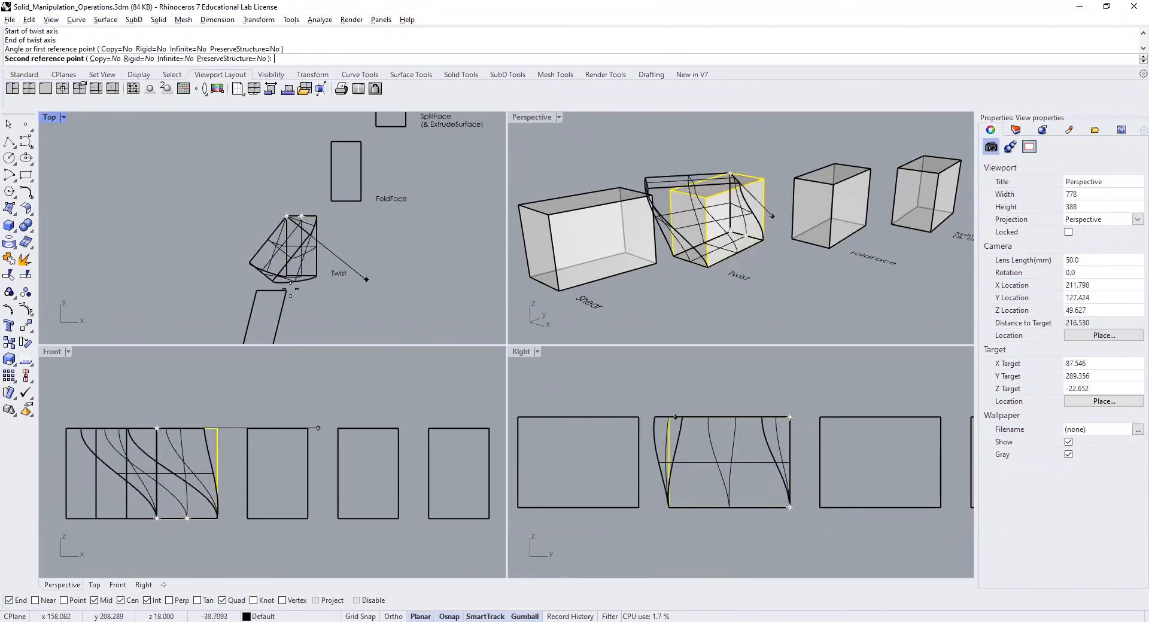
click(288, 246)
click(737, 235)
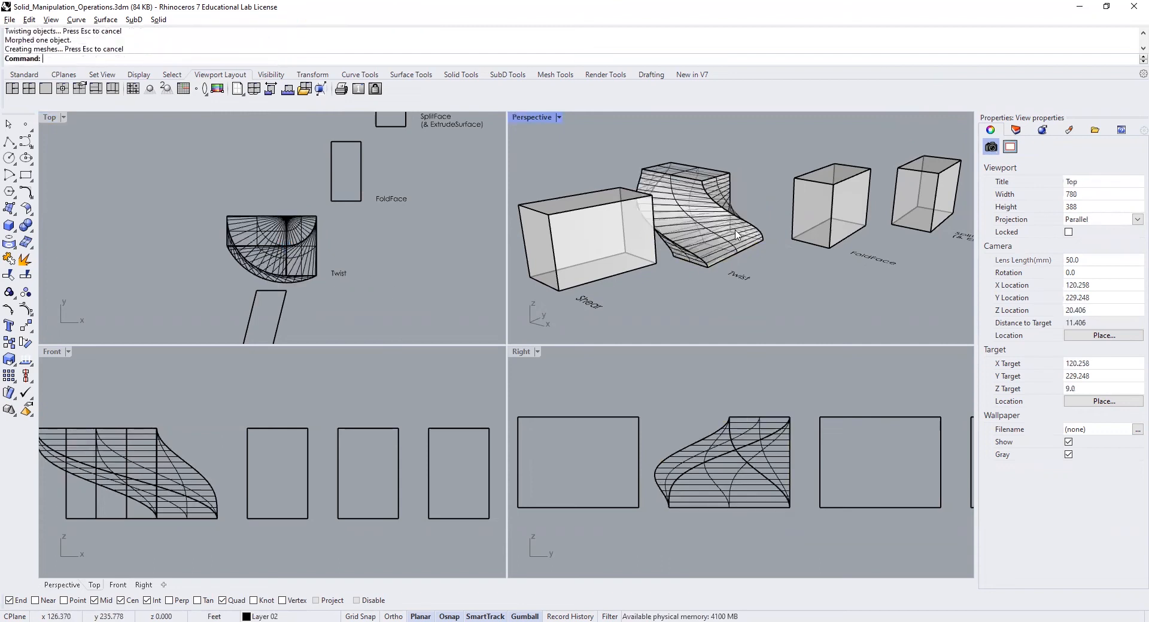
- Inspect the twisted solid within the row of boxes and bring the FoldFace box into view across the viewports
scroll(737, 234, down, 7)
mouse_move(737, 235)
right_down()
mouse_move(688, 332)
mouse_move(730, 220)
right_up()
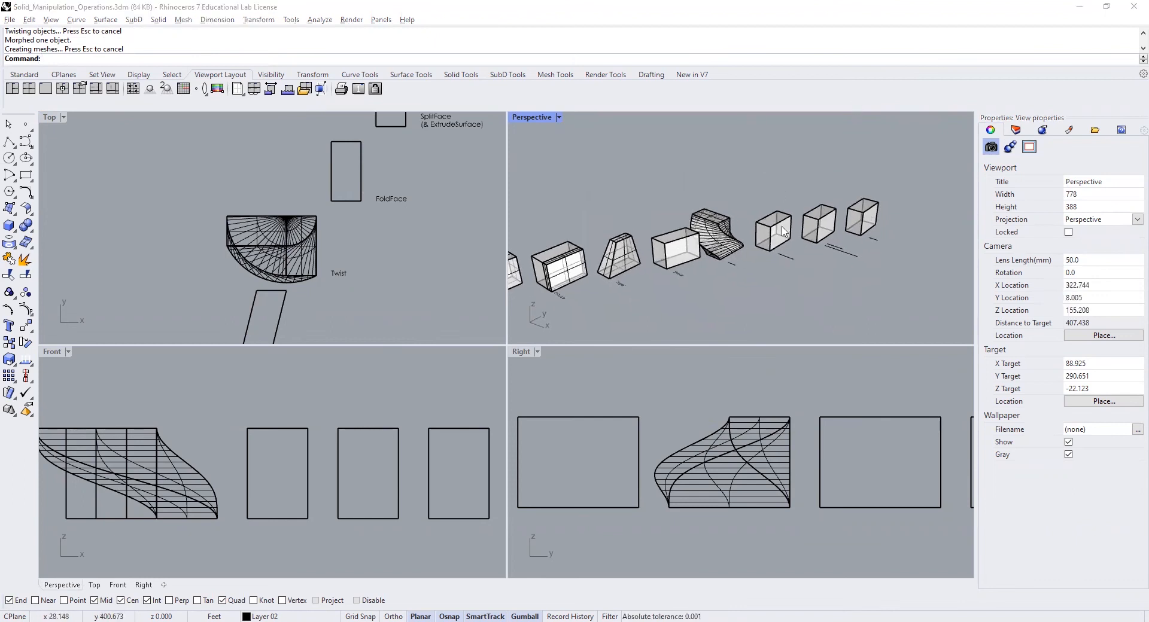
scroll(782, 231, up, 5)
shift+right_drag(809, 277, 801, 279)
right_drag(854, 403, 736, 388)
right_drag(441, 200, 385, 262)
right_drag(402, 402, 381, 396)
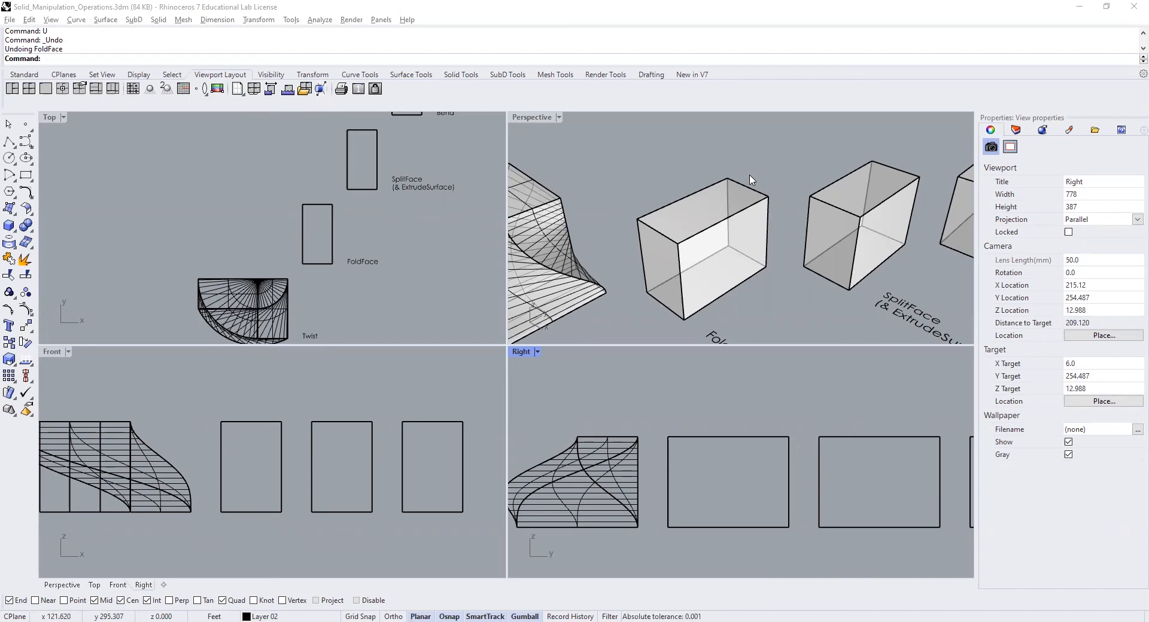
- Try to fold the label-side half of the FoldFace box's top face downward about its long edges' midpoints, keeping the other half at 0 degrees, and undo it
text(F)
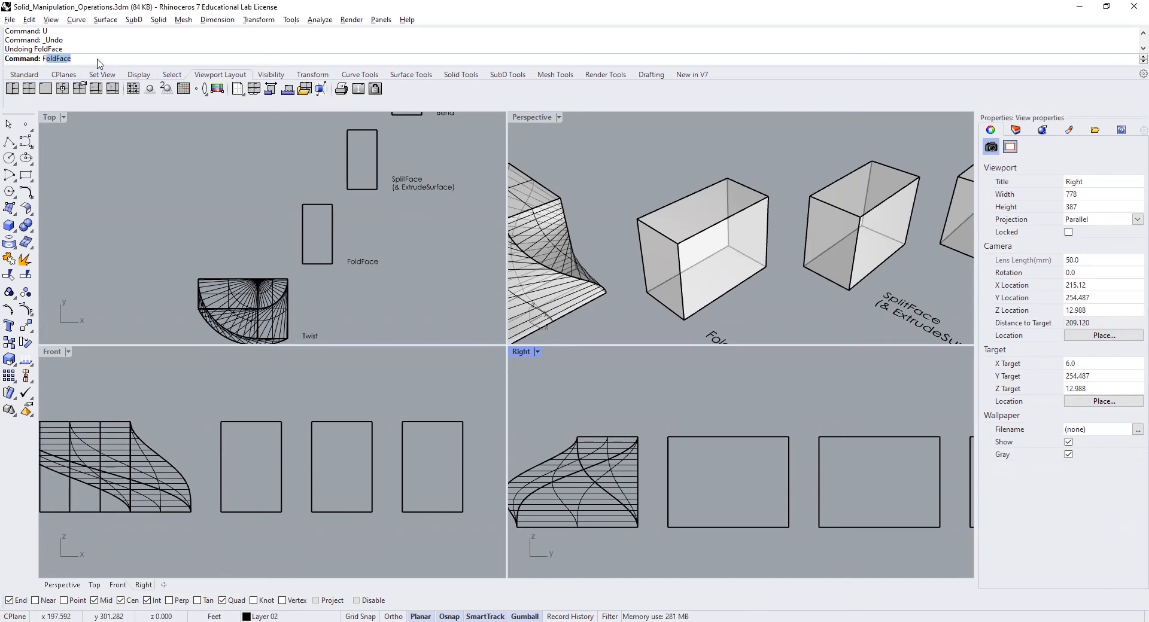
text(oldFace)
key(Return)
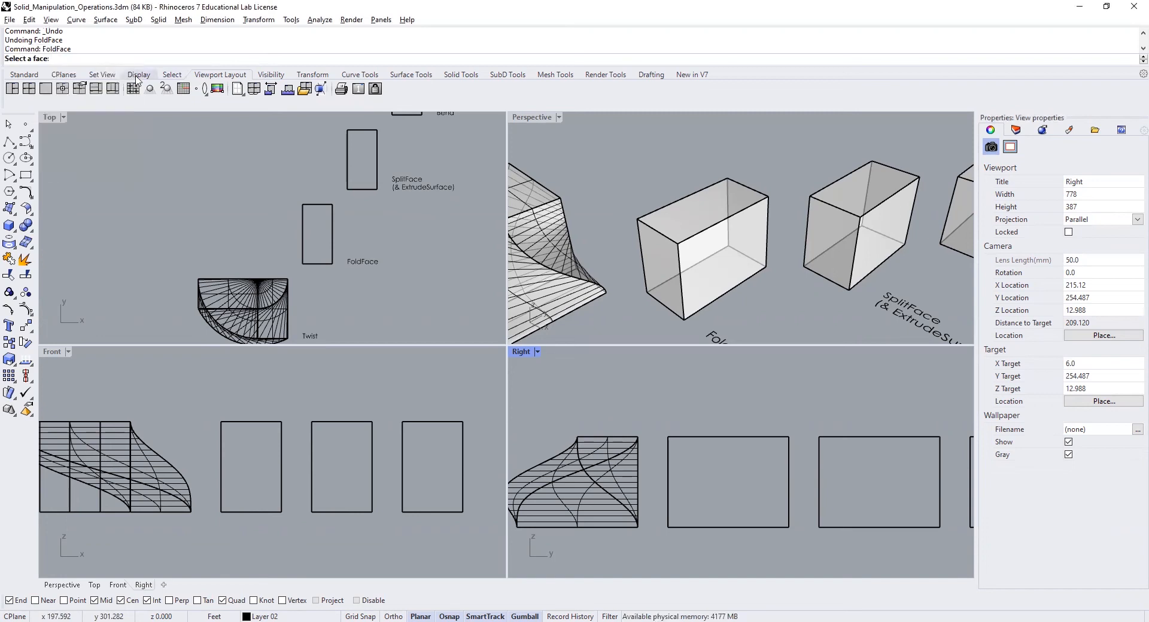
click(698, 208)
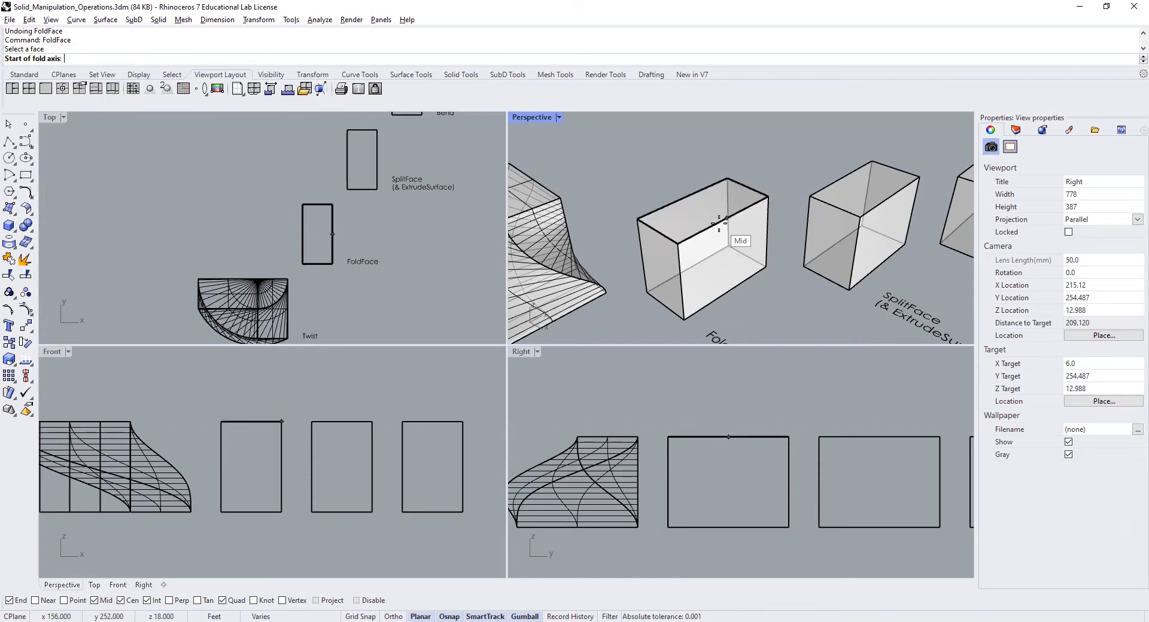
click(719, 221)
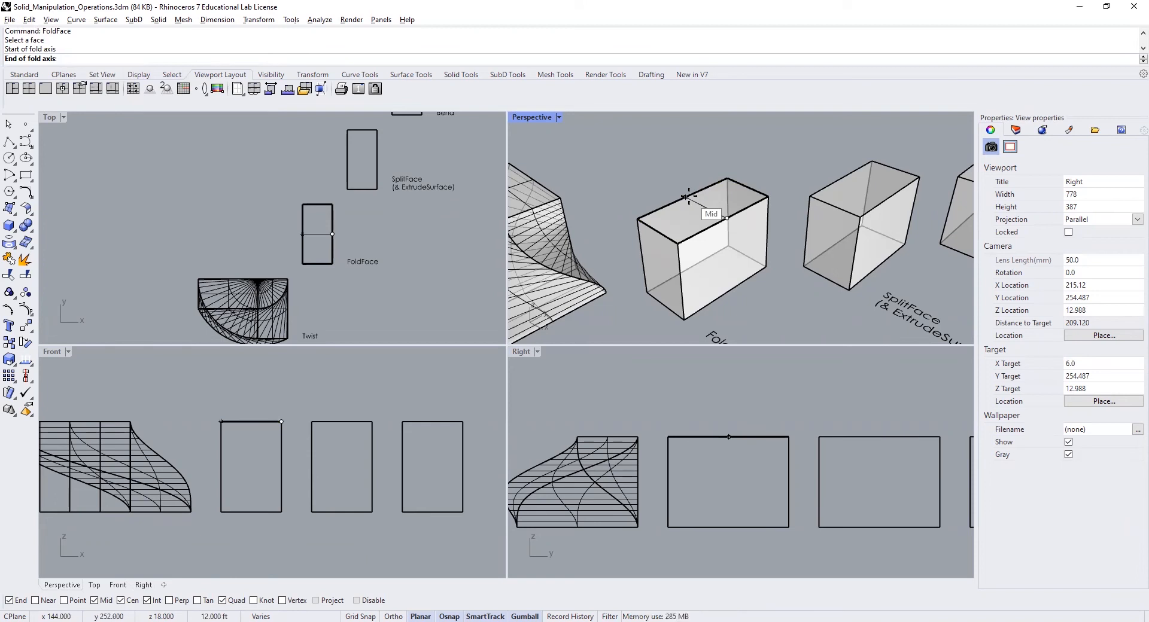
click(688, 197)
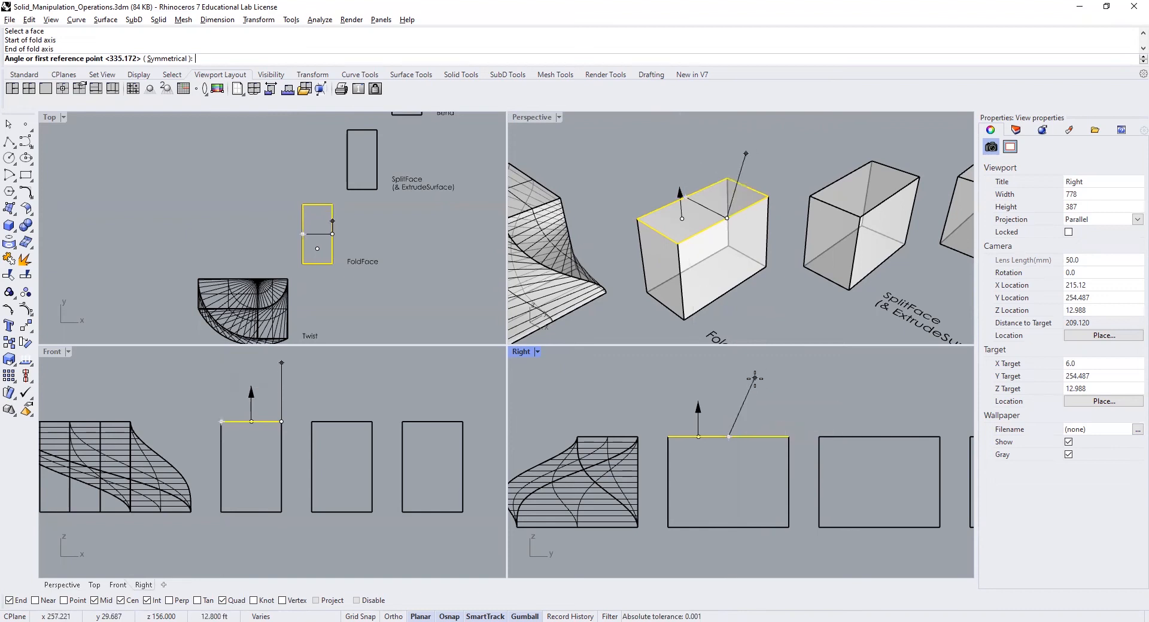
click(776, 416)
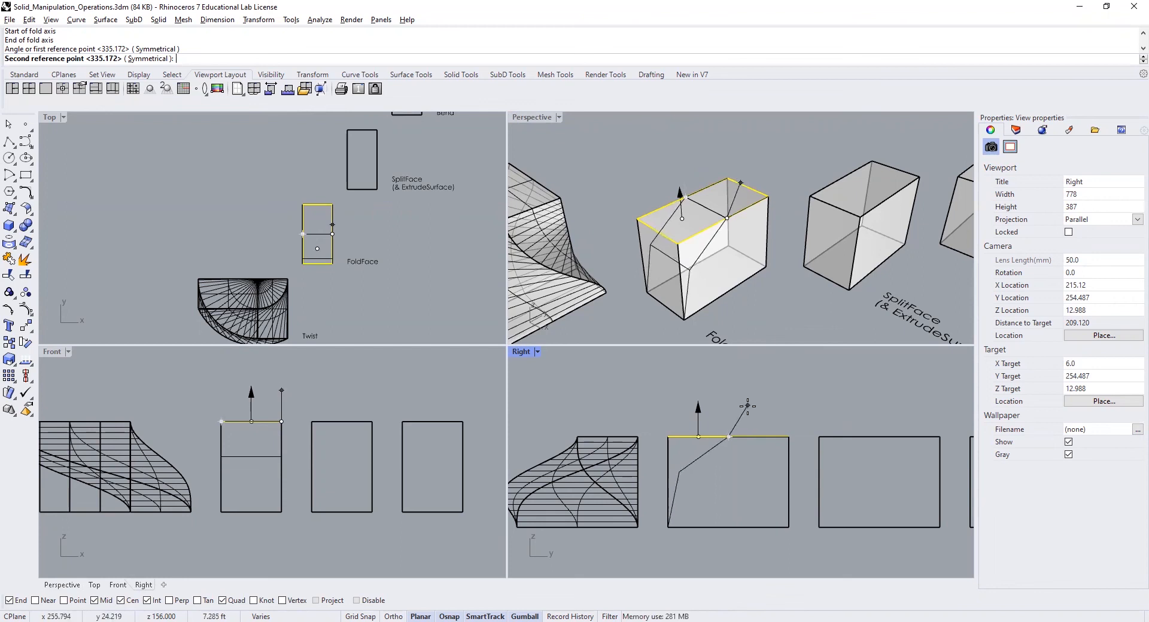
click(748, 407)
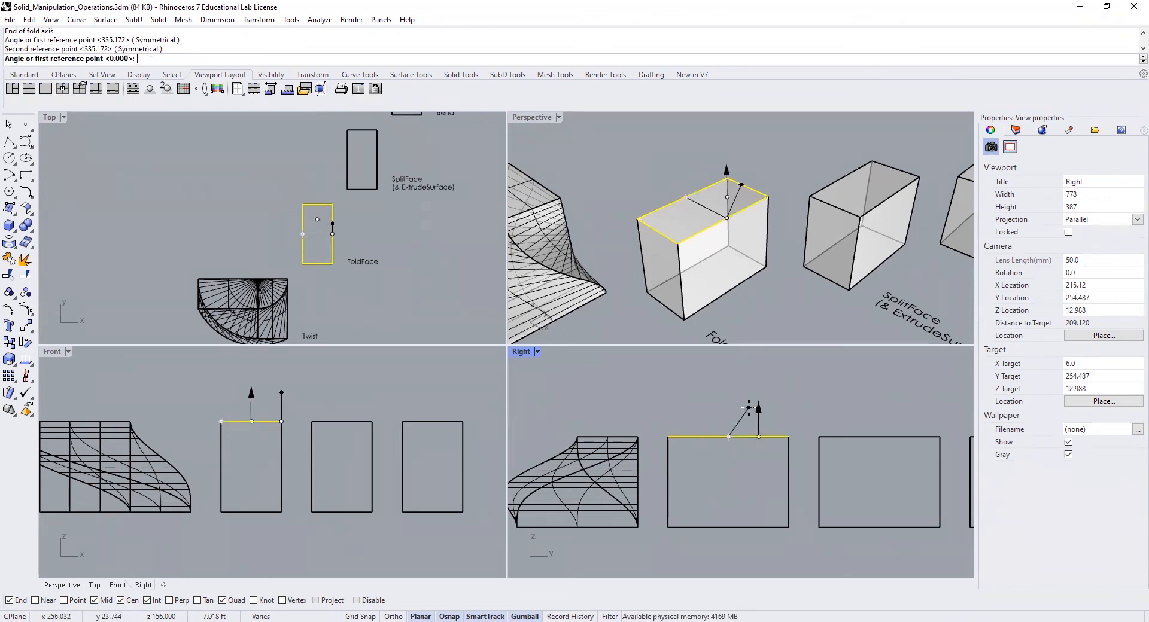
key(Return)
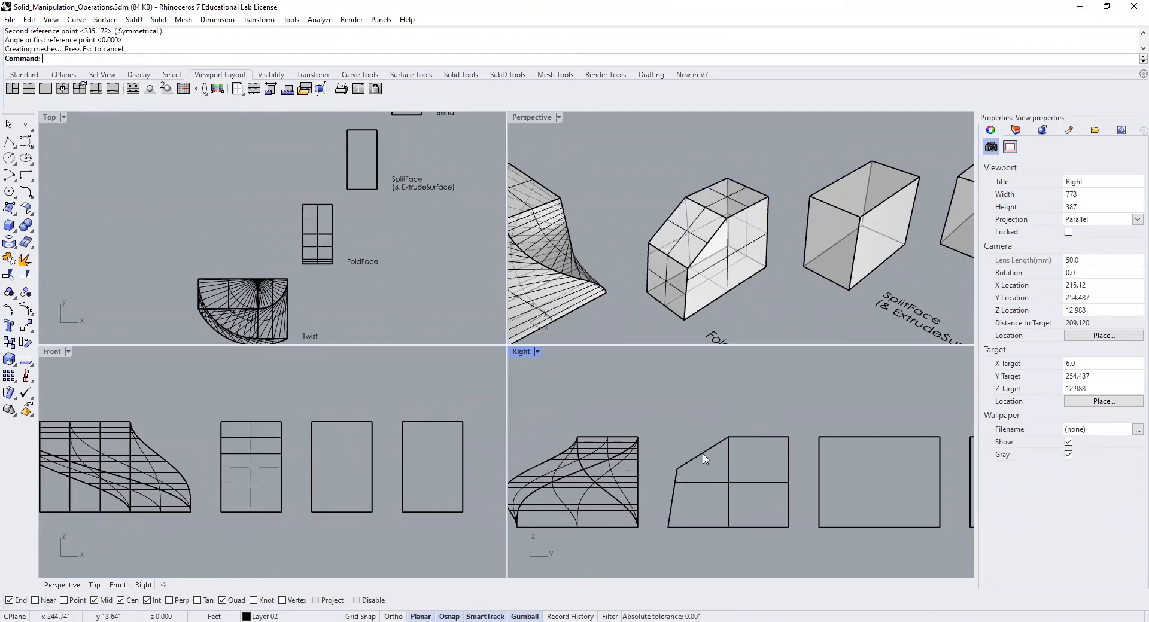
key(ctrl+z)
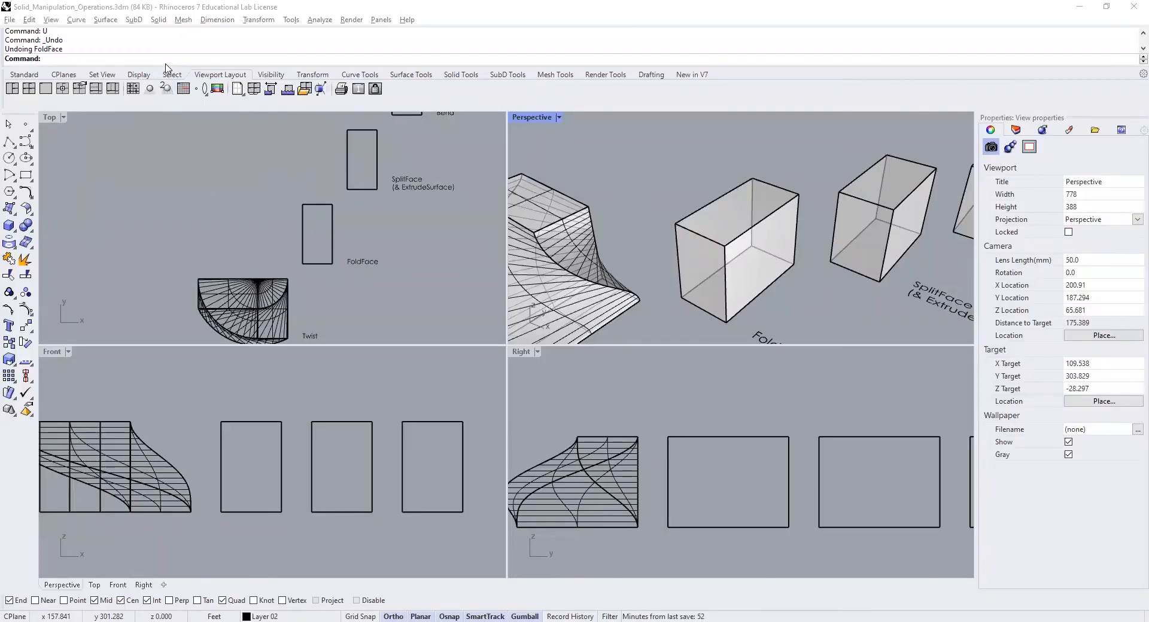
- Fold the half nearer the SplitFace box of the FoldFace box's long label-side face 90 degrees outward about its vertical midline, other half at 0 degrees
text(FoldFace)
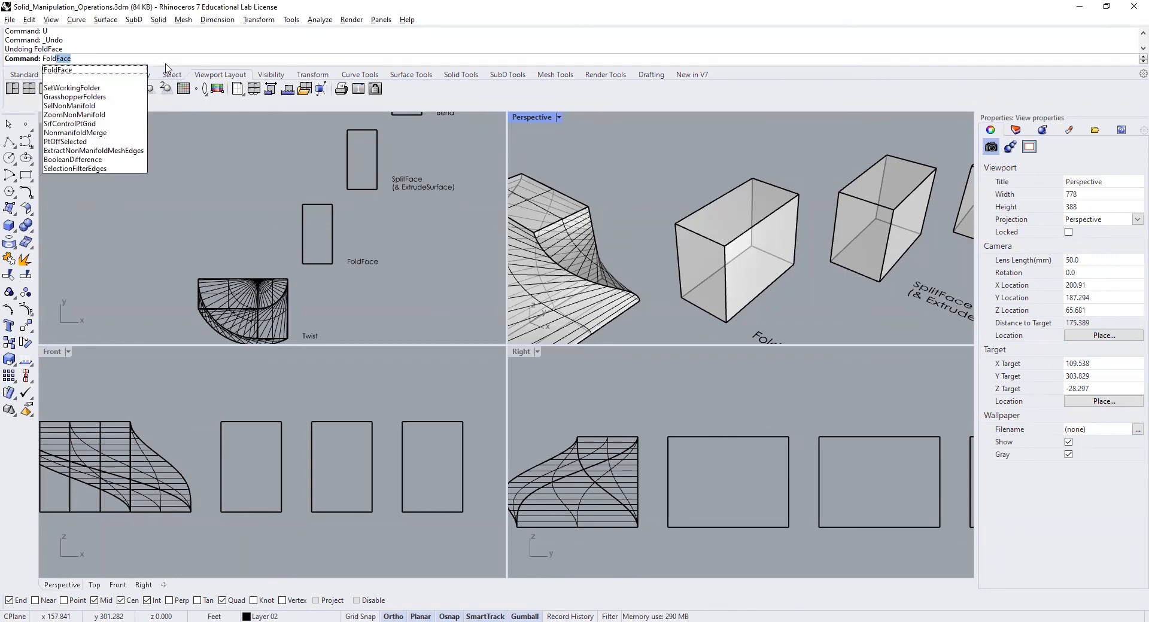
key(Return)
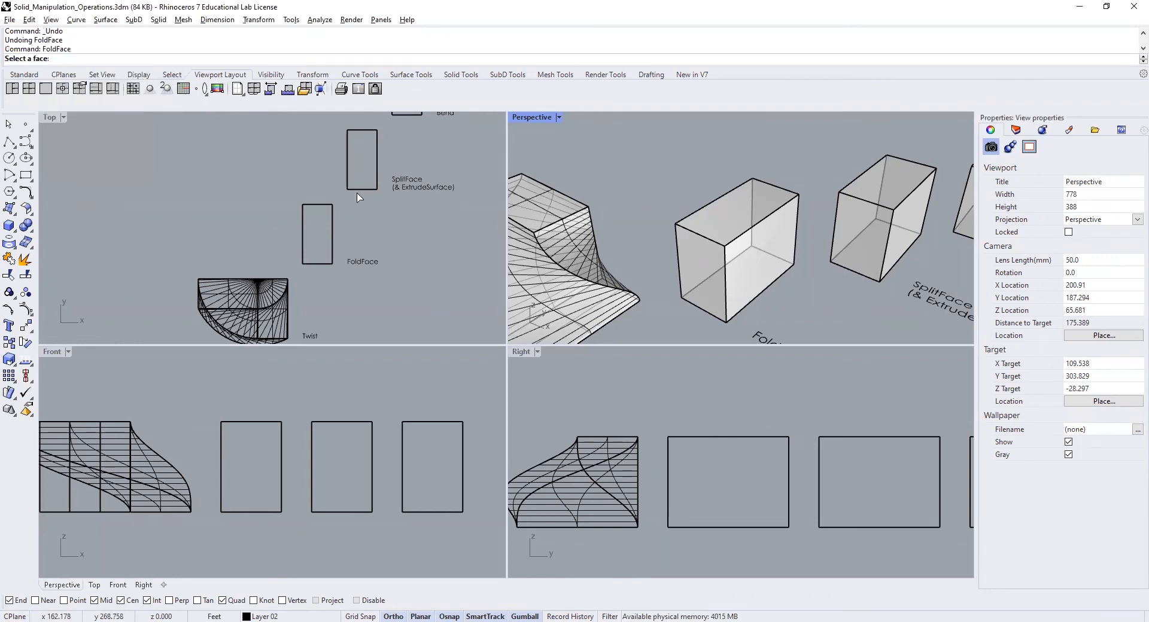
click(771, 229)
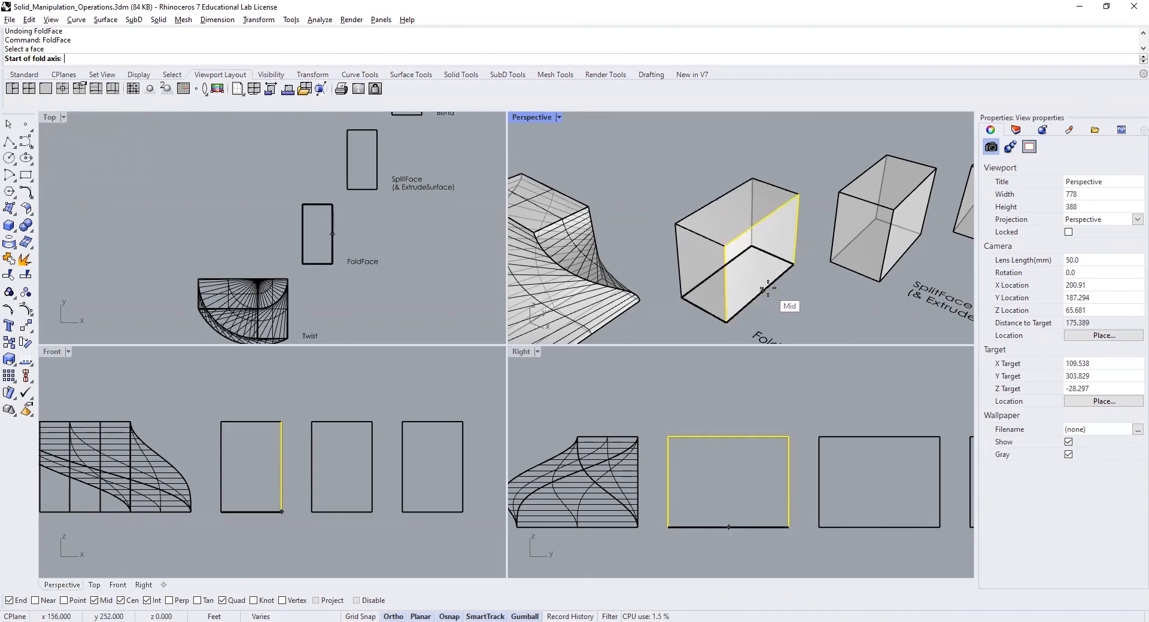
click(761, 221)
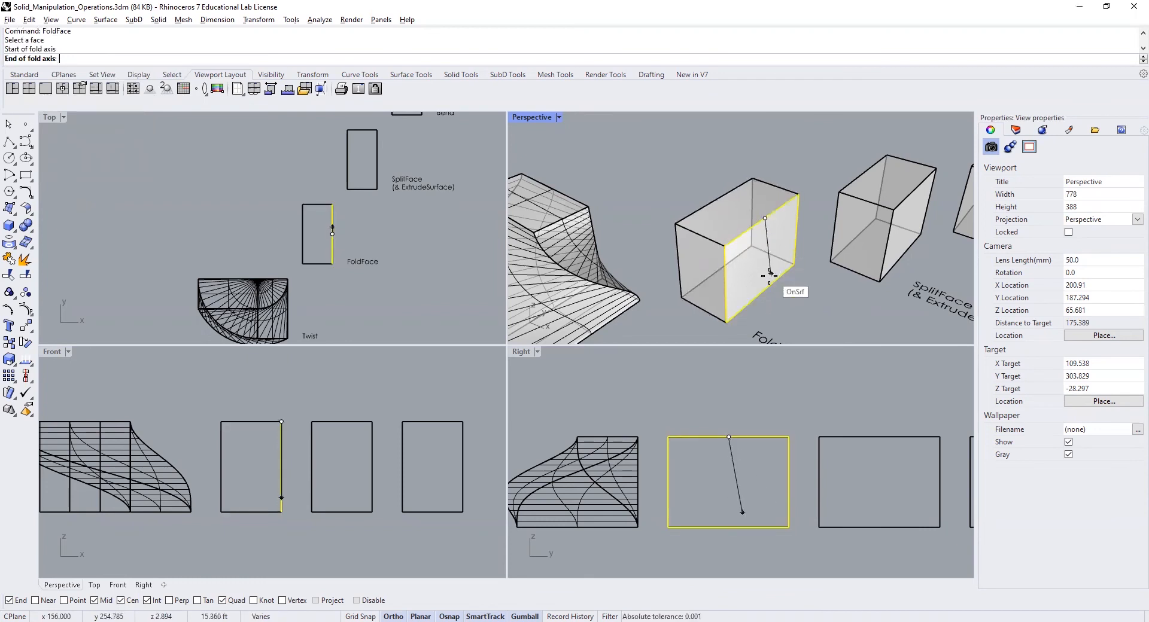
click(762, 292)
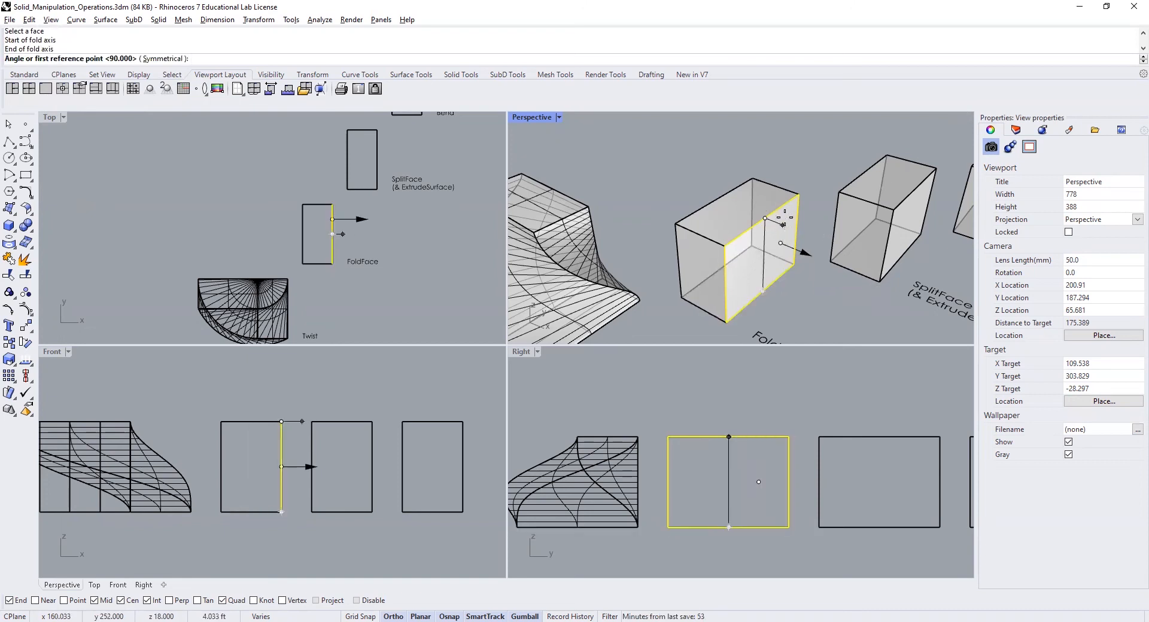
click(802, 194)
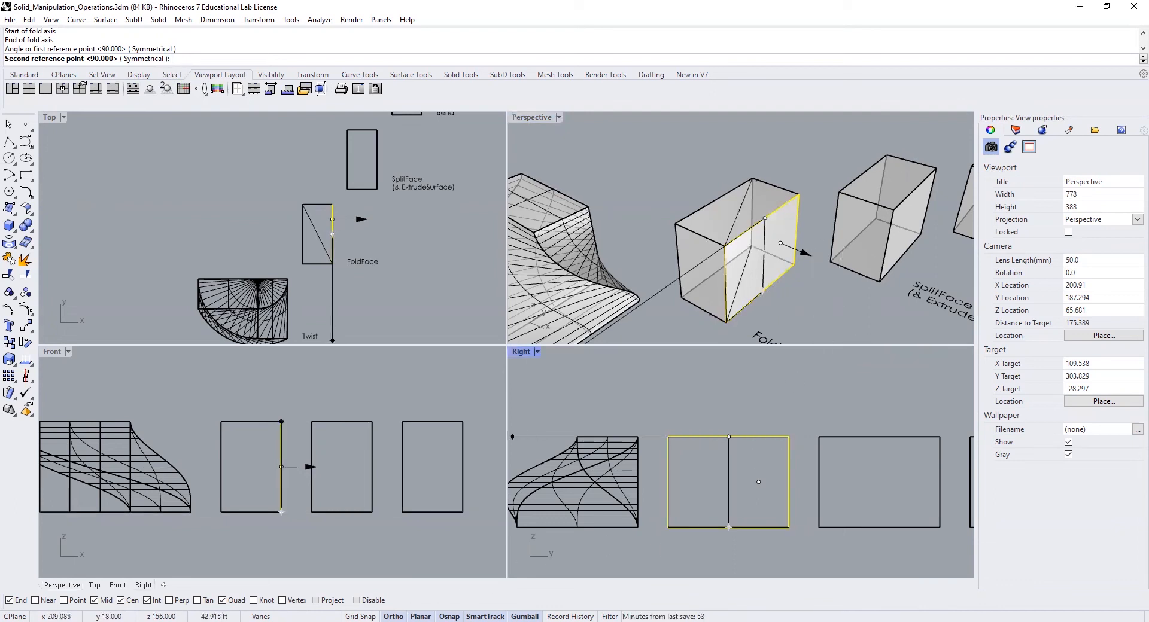
click(844, 301)
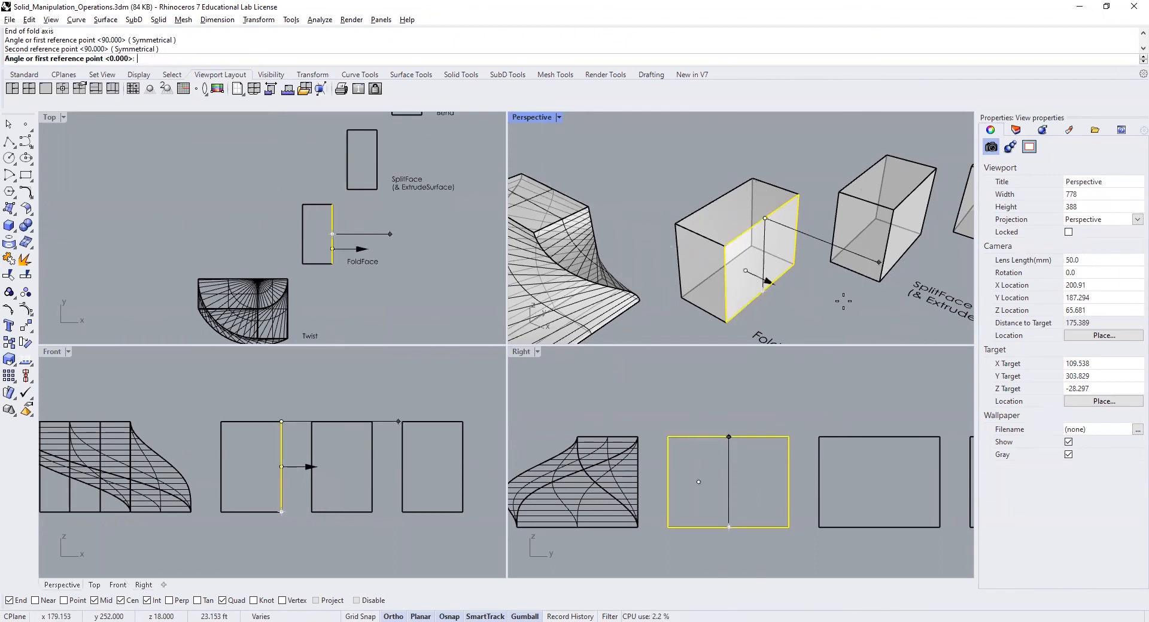
key(Return)
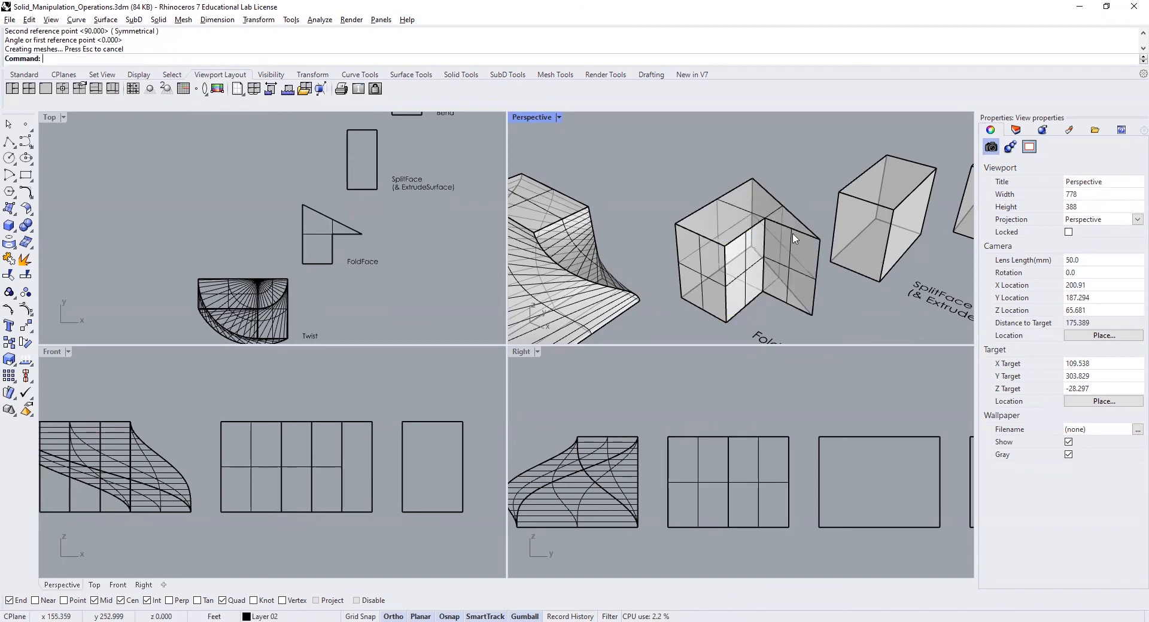
- Split the SplitFace box's long label-side face vertically between the midpoints of its upper and lower edges
right_drag(696, 289, 694, 280)
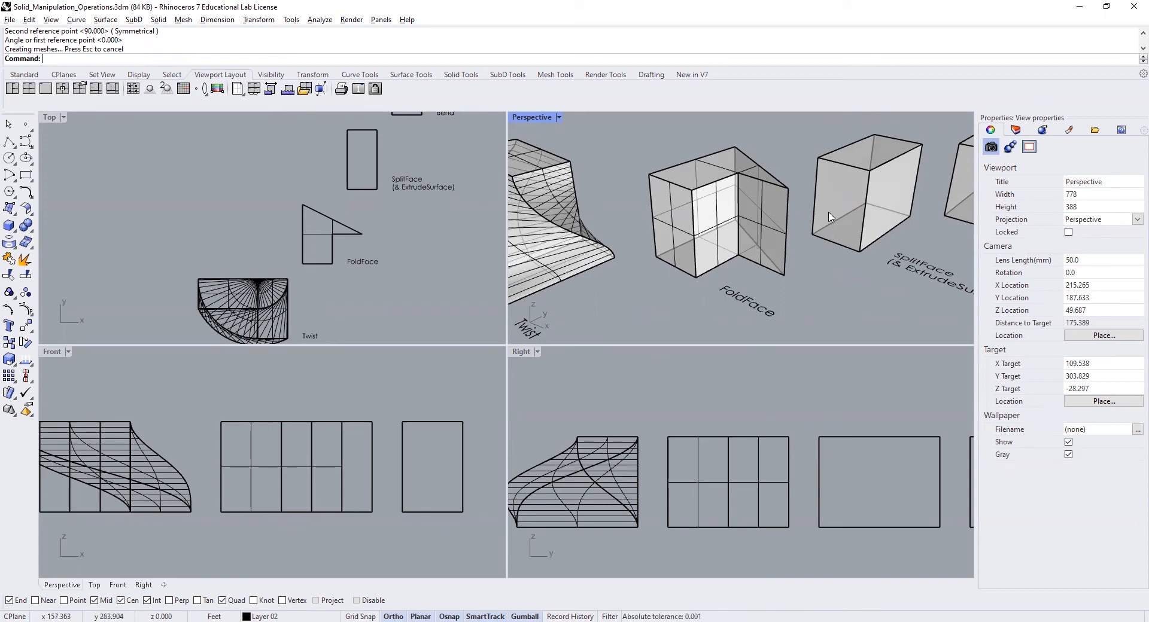
shift+right_drag(834, 221, 753, 216)
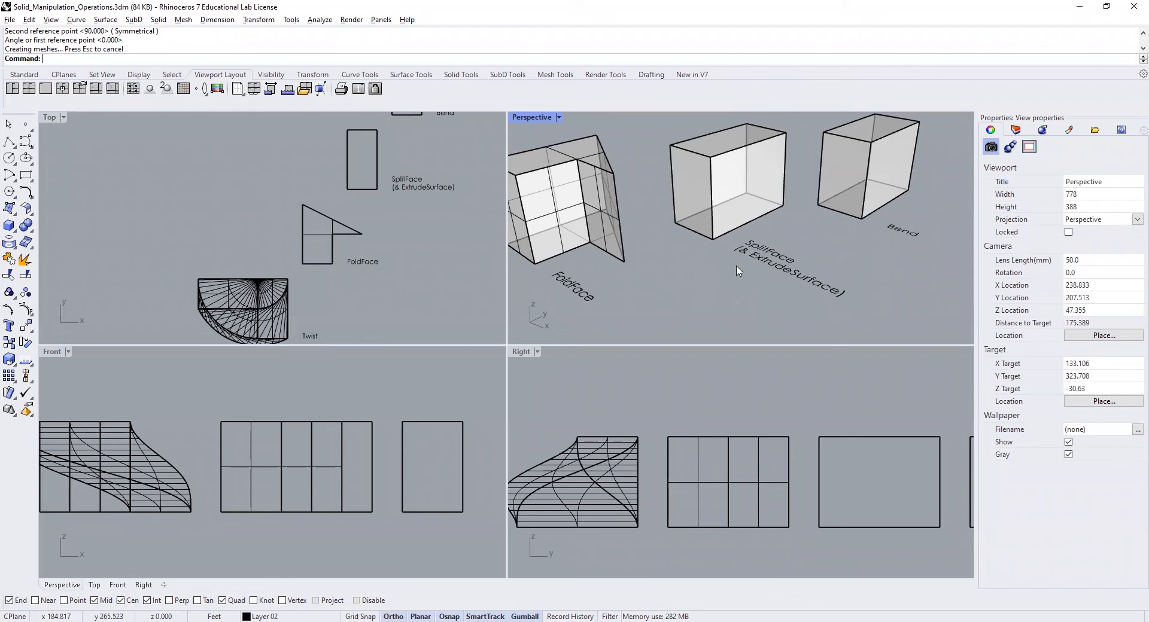
right_drag(431, 227, 345, 283)
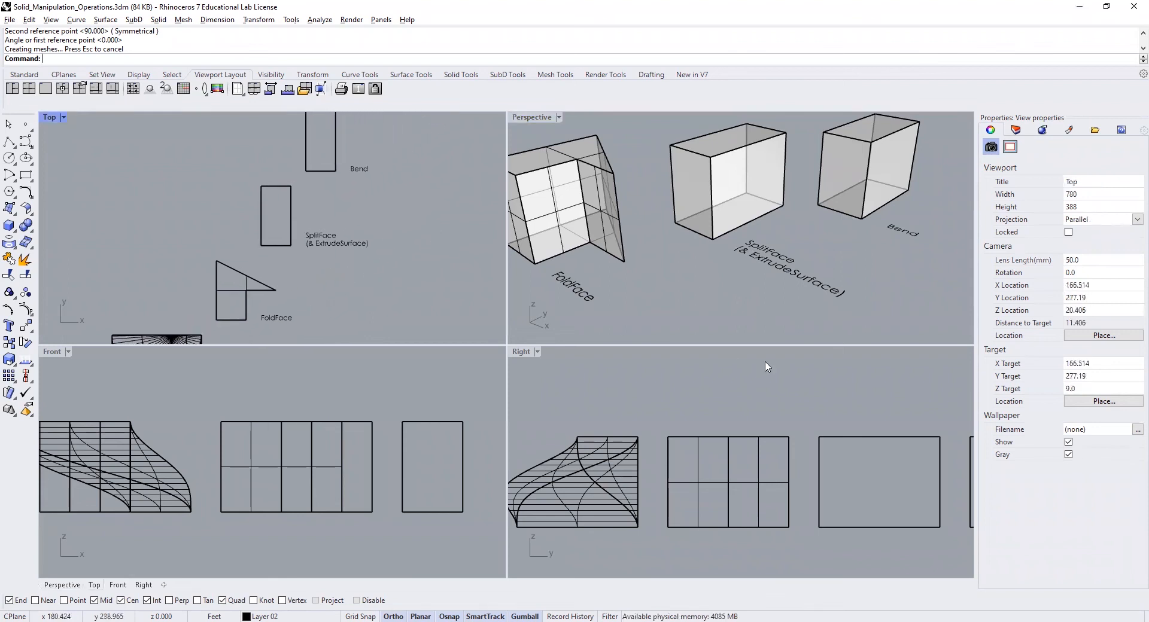
right_drag(897, 395, 774, 387)
right_drag(390, 397, 237, 406)
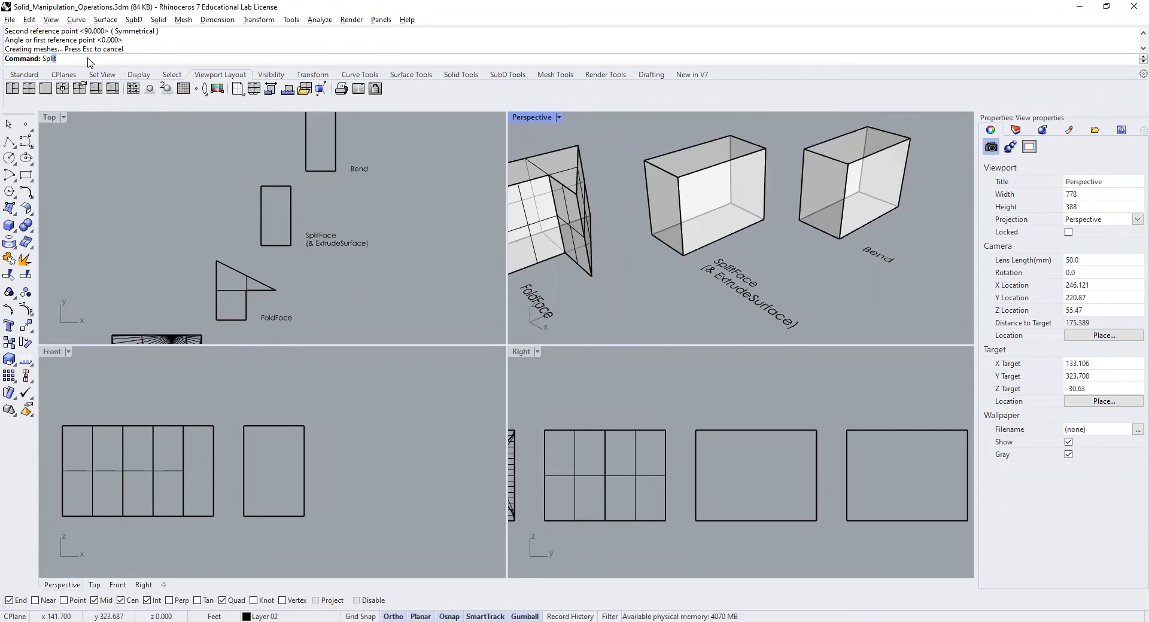
text(it)
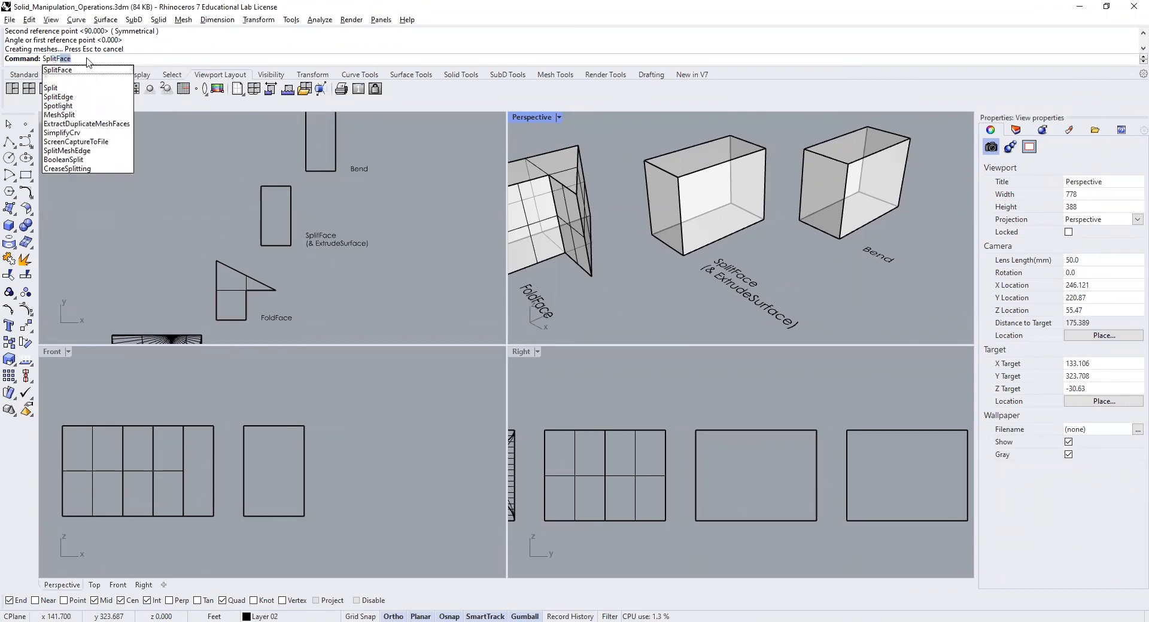
key(Return)
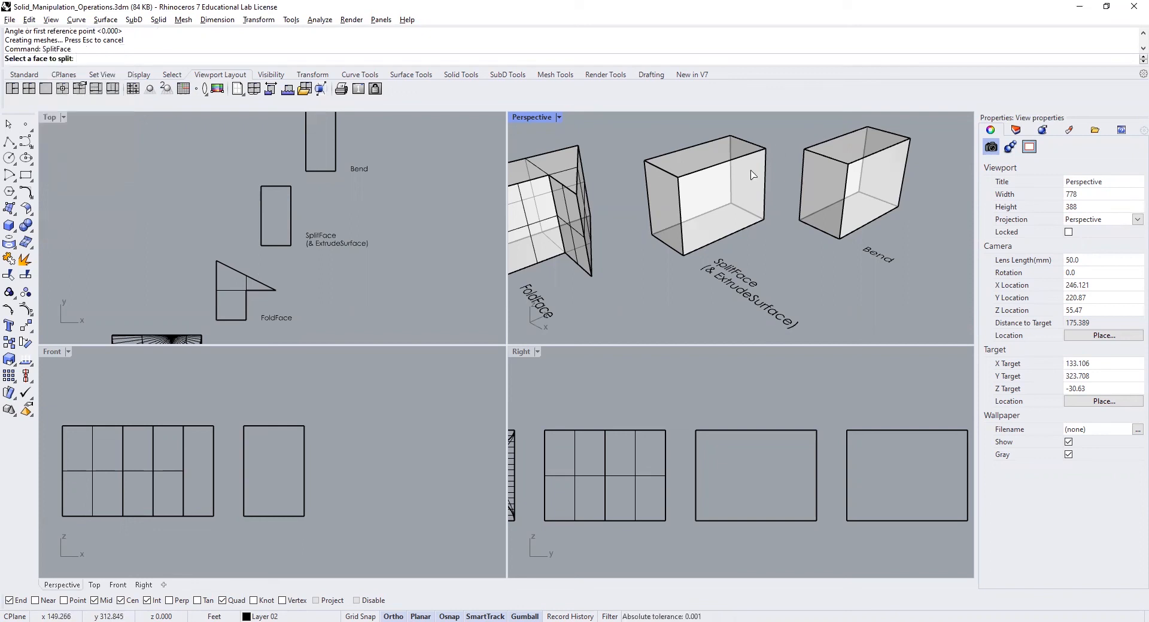
click(753, 175)
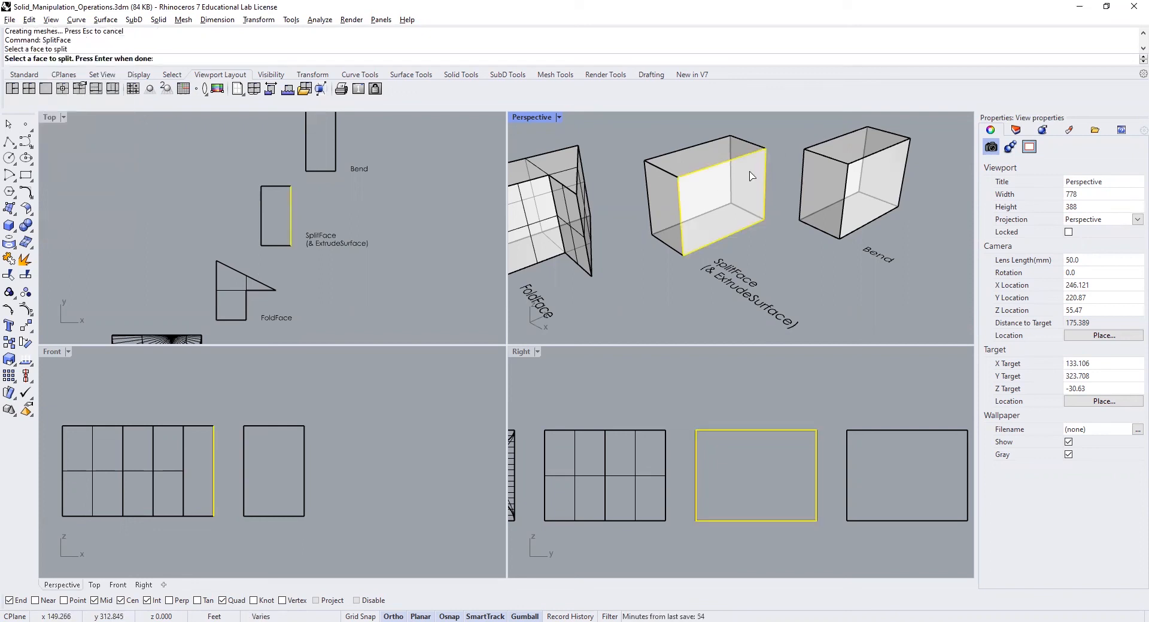
key(Return)
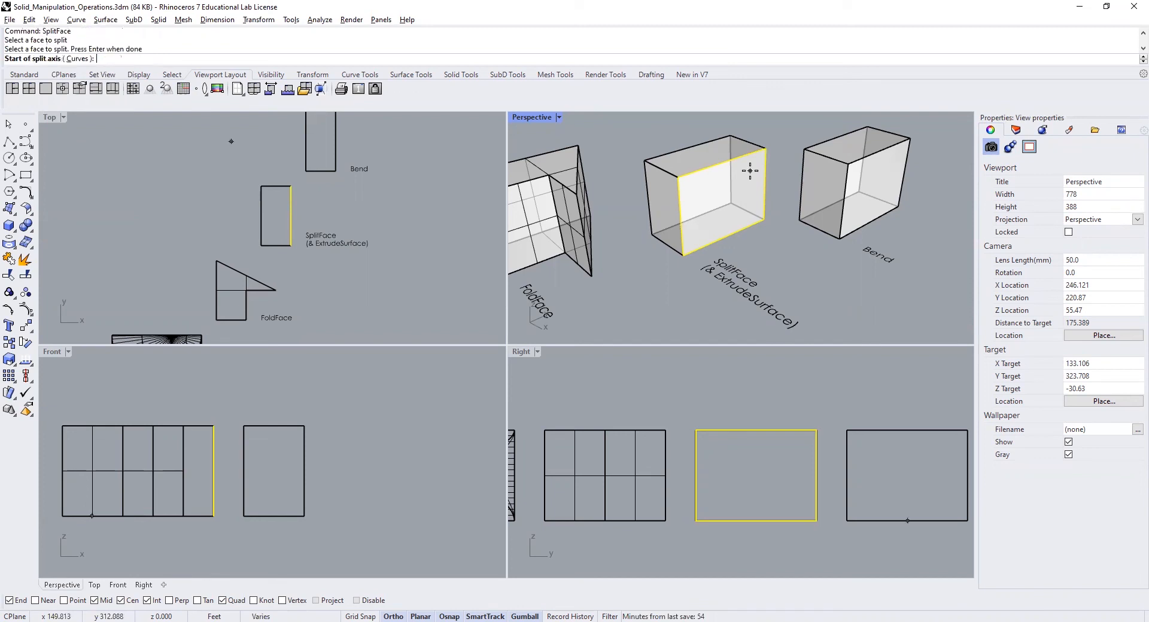
click(720, 163)
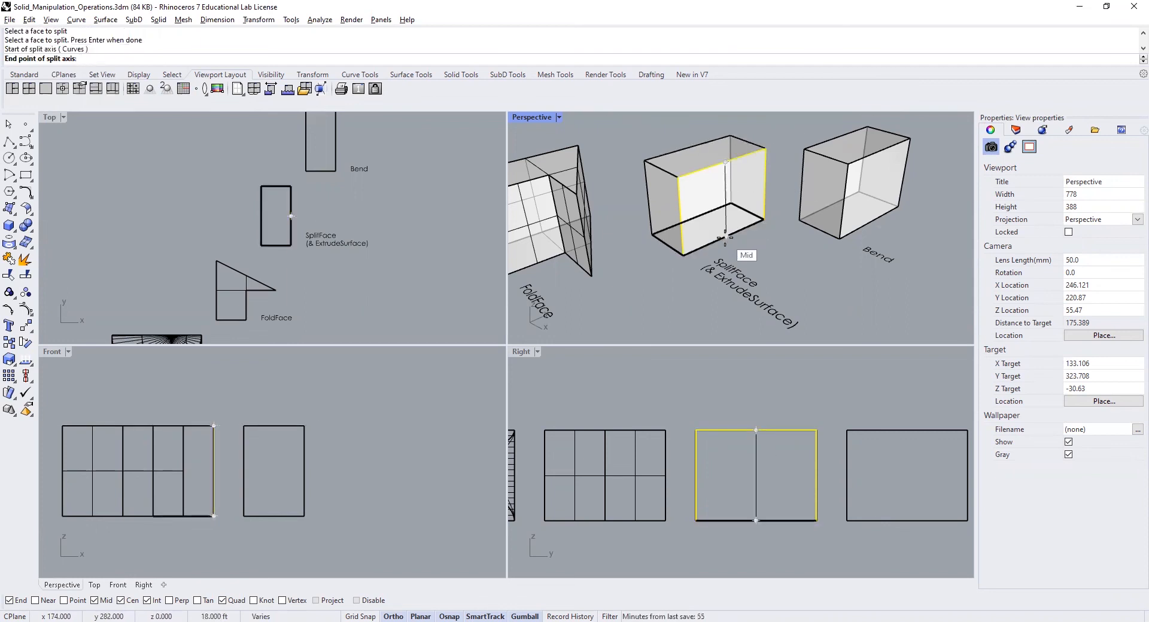
click(725, 237)
key(Return)
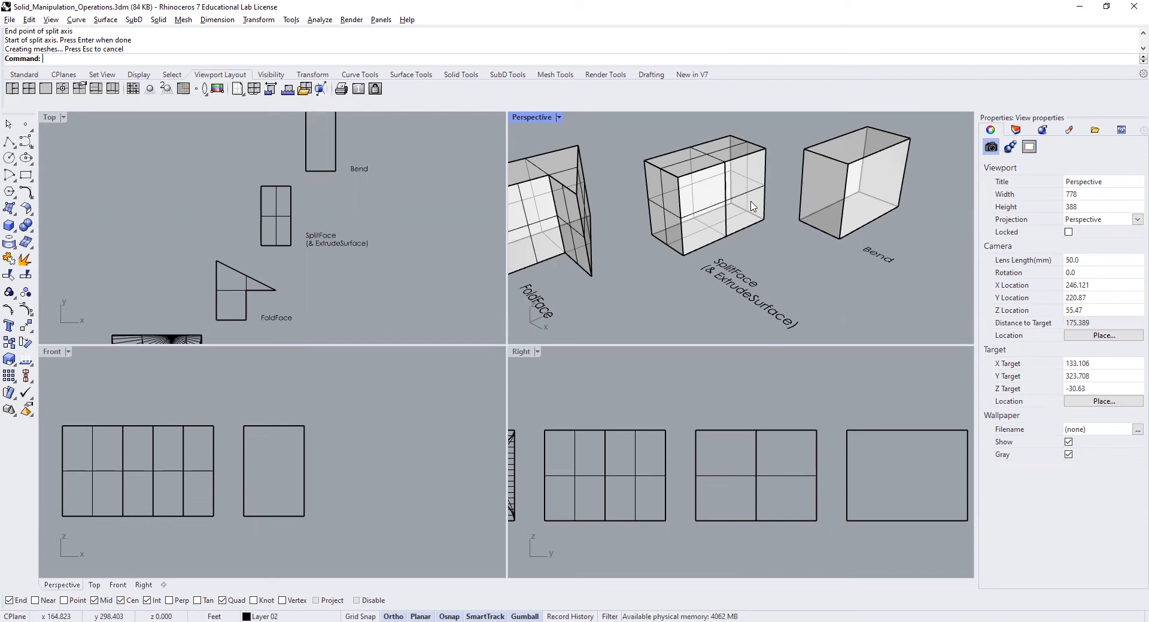
- Extrude the half of the split face nearer the Bend box 4 feet outward as a solid with ExtrudeSrf
text(Ex)
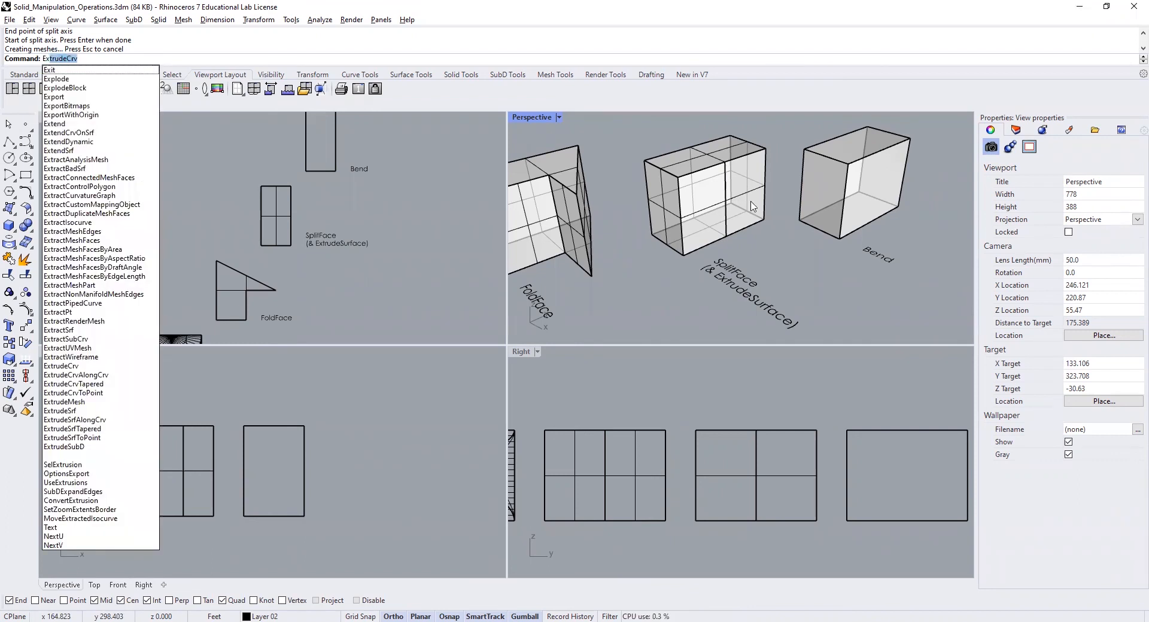
text(tr)
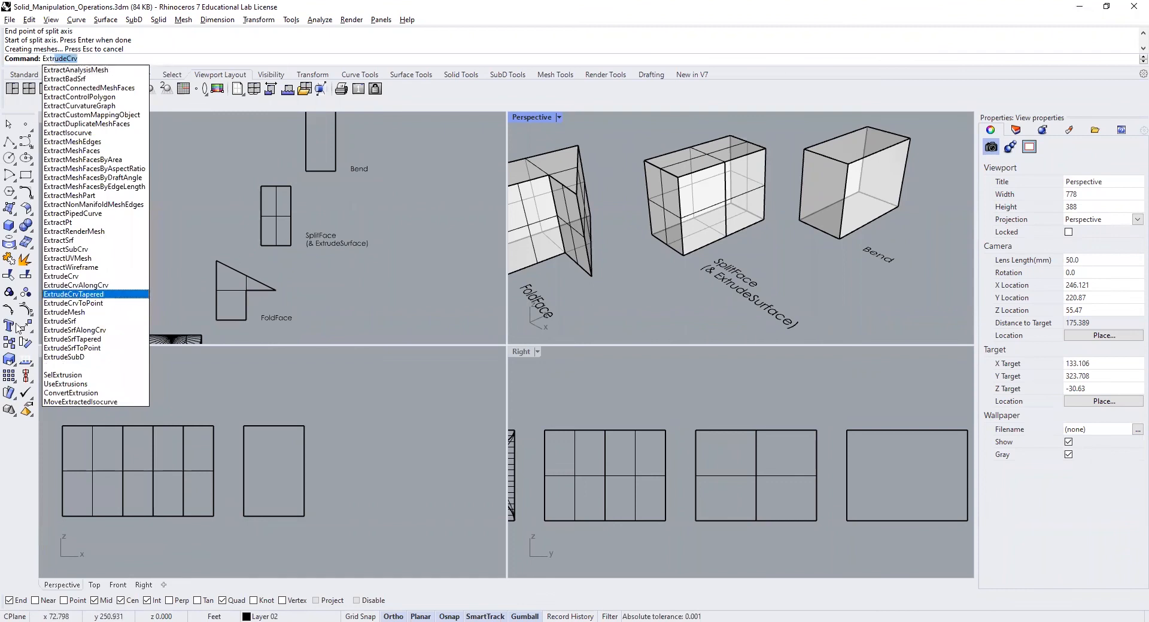
click(68, 322)
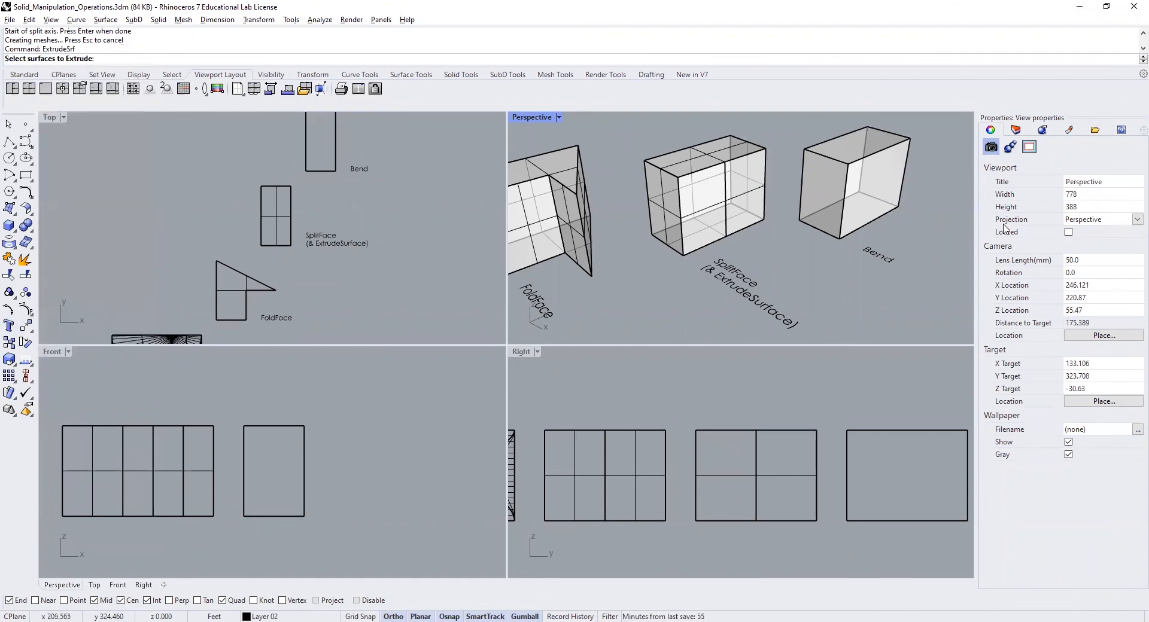
click(752, 173)
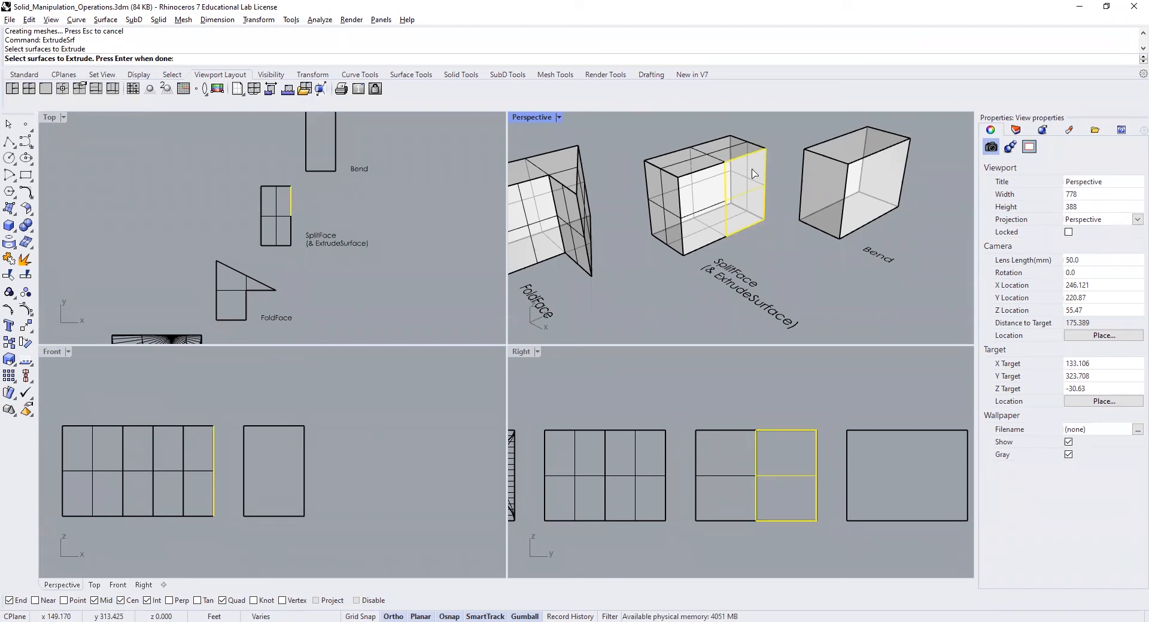
key(Return)
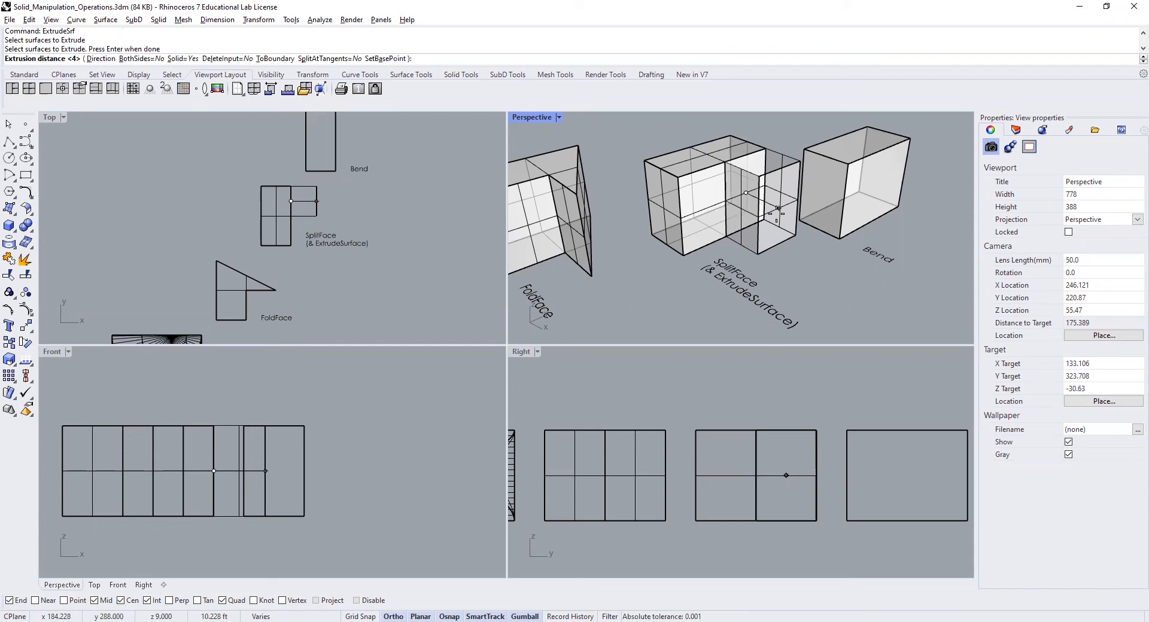
click(775, 213)
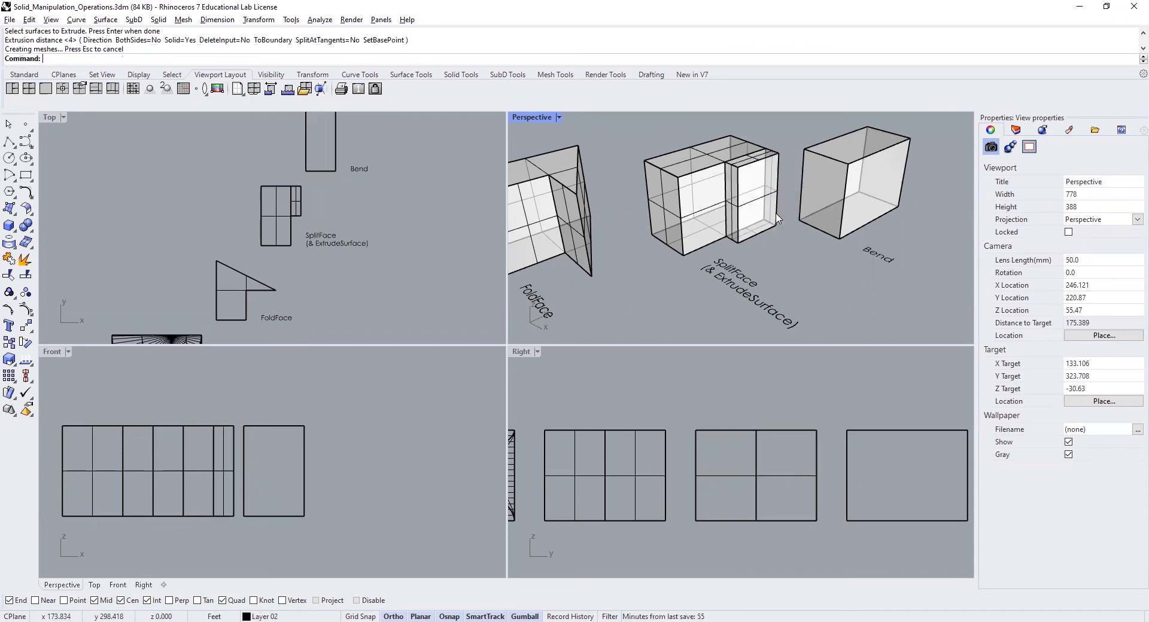
- Check by selection whether the extruded block is a separate polysurface from the SplitFace box, and clear the selection
click(776, 209)
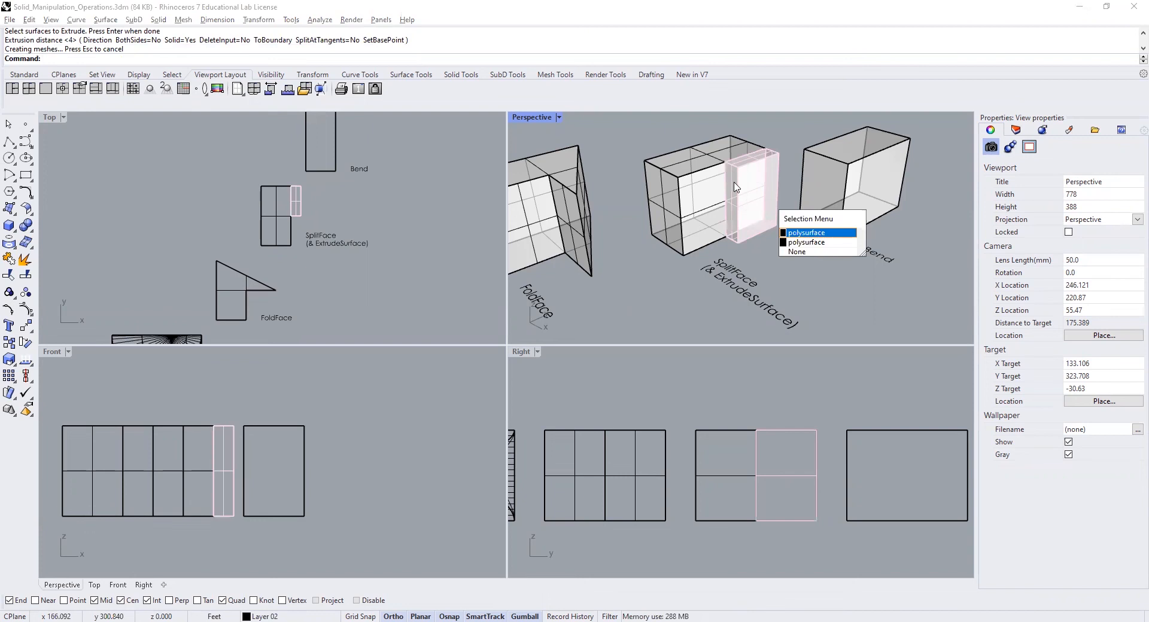
click(817, 232)
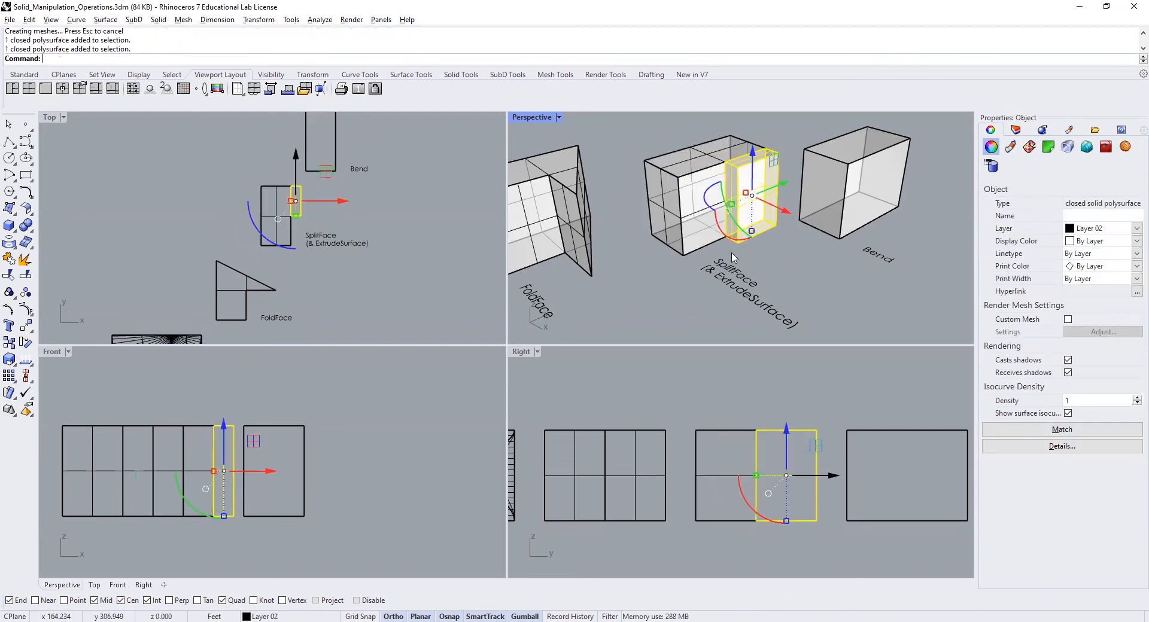
click(859, 269)
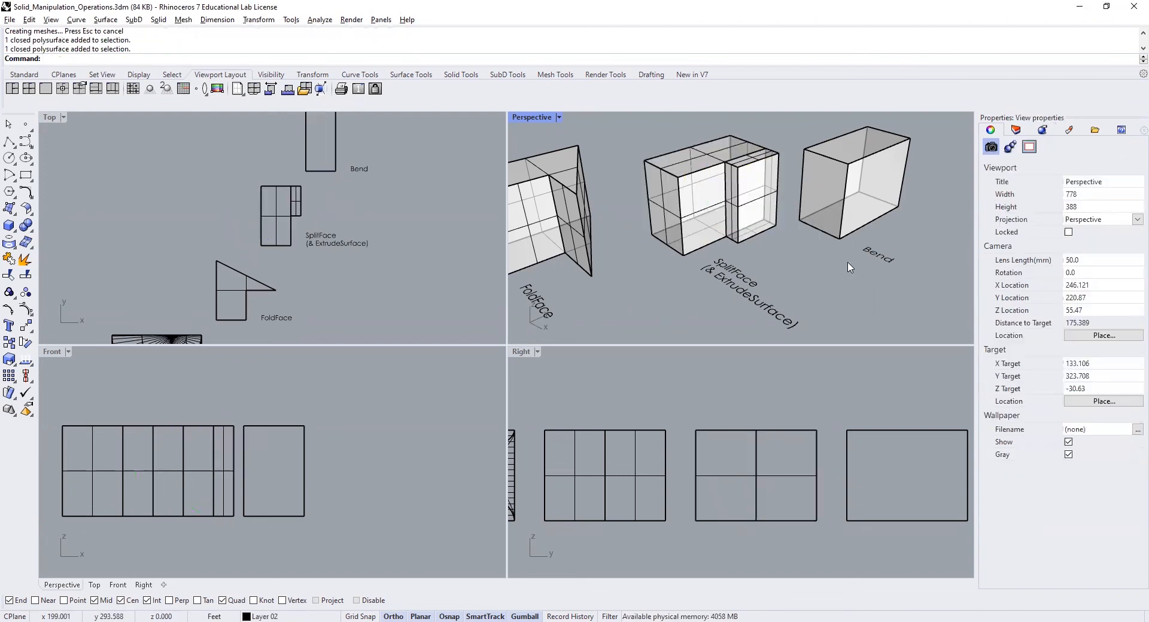
- Start a Bend on the Bend box with its spine running down the long label-side face, from the upper edge's midpoint to the lower edge's
scroll(847, 263, down, 2)
scroll(847, 263, down, 2)
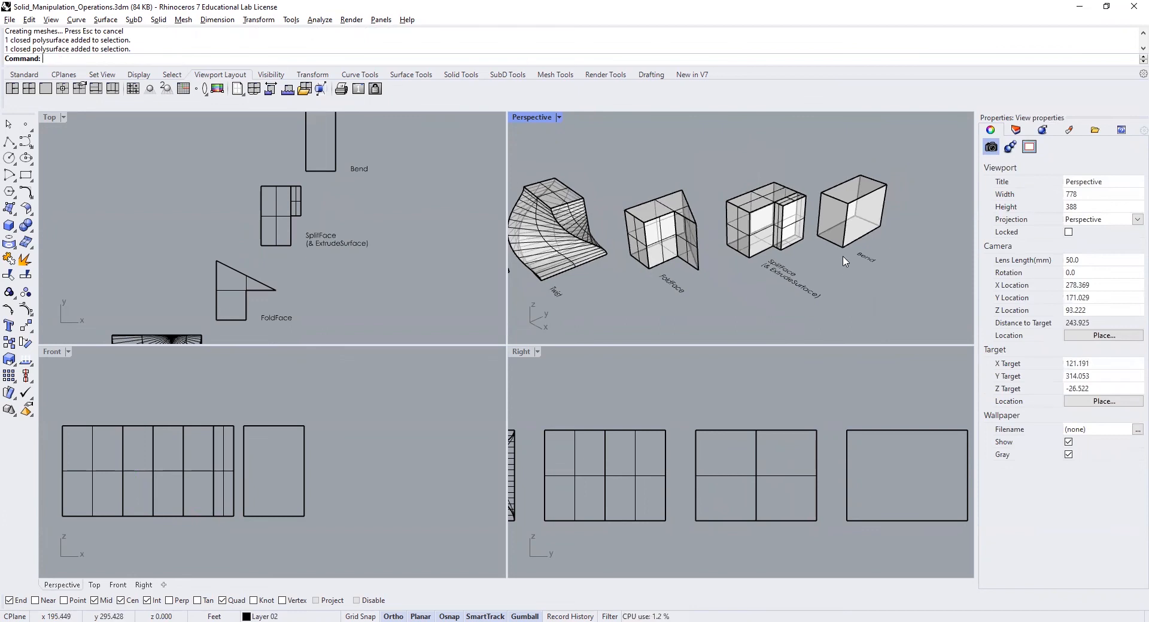
shift+right_drag(837, 261, 812, 263)
scroll(797, 254, up, 2)
right_drag(812, 392, 752, 379)
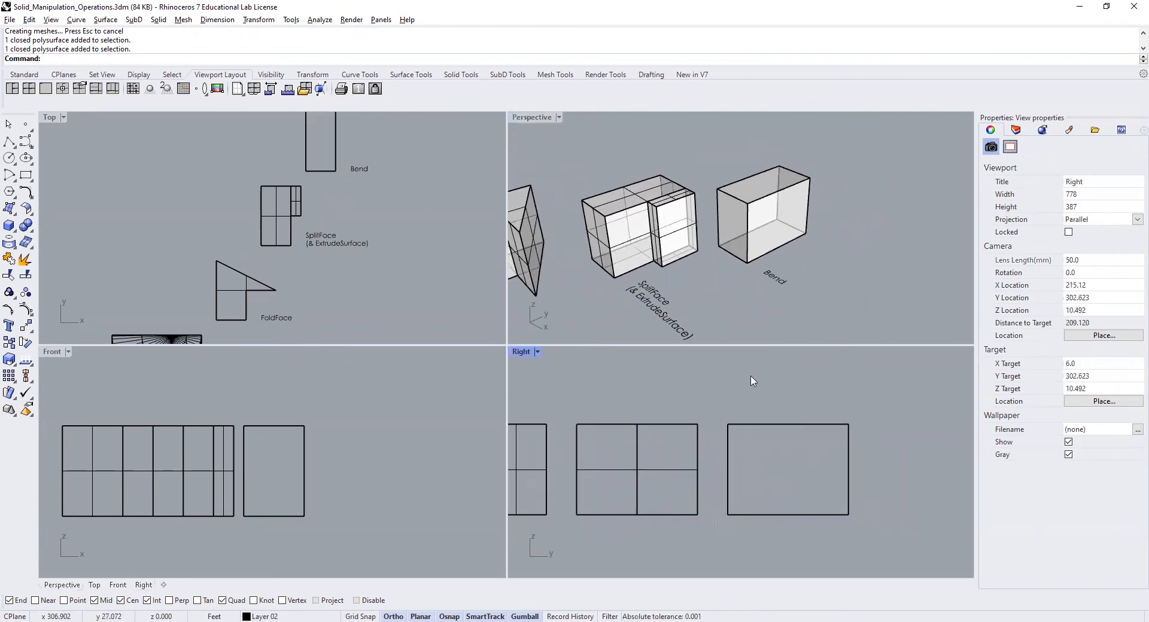
right_drag(417, 200, 380, 266)
mouse_move(379, 459)
right_down()
mouse_move(363, 446)
mouse_move(374, 442)
right_up()
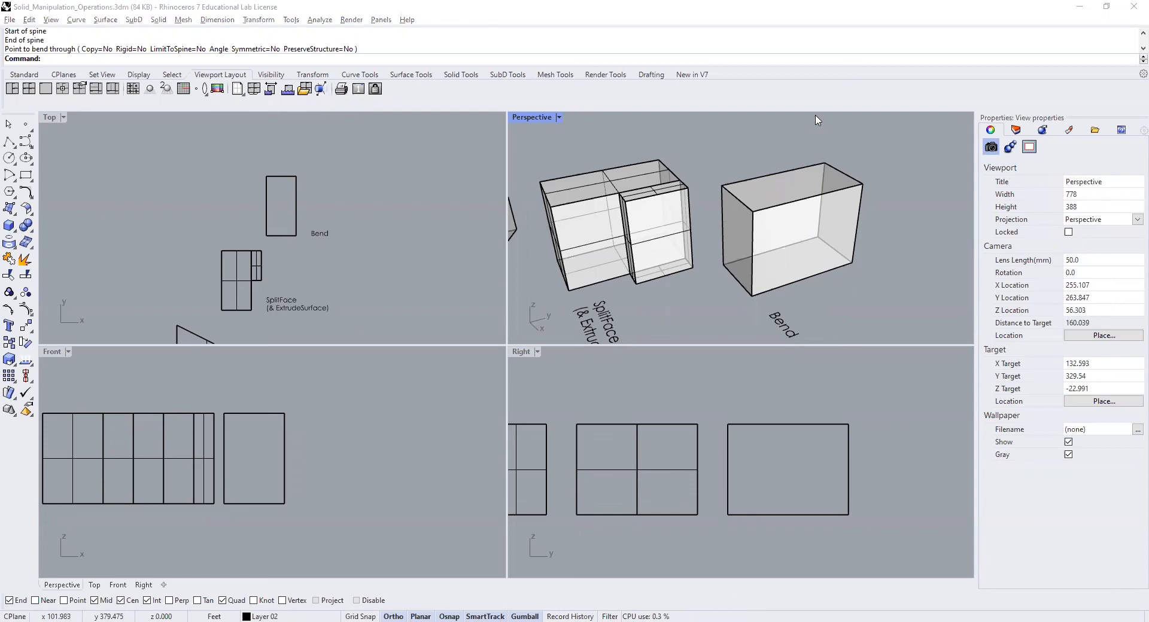
click(142, 67)
text(Bend)
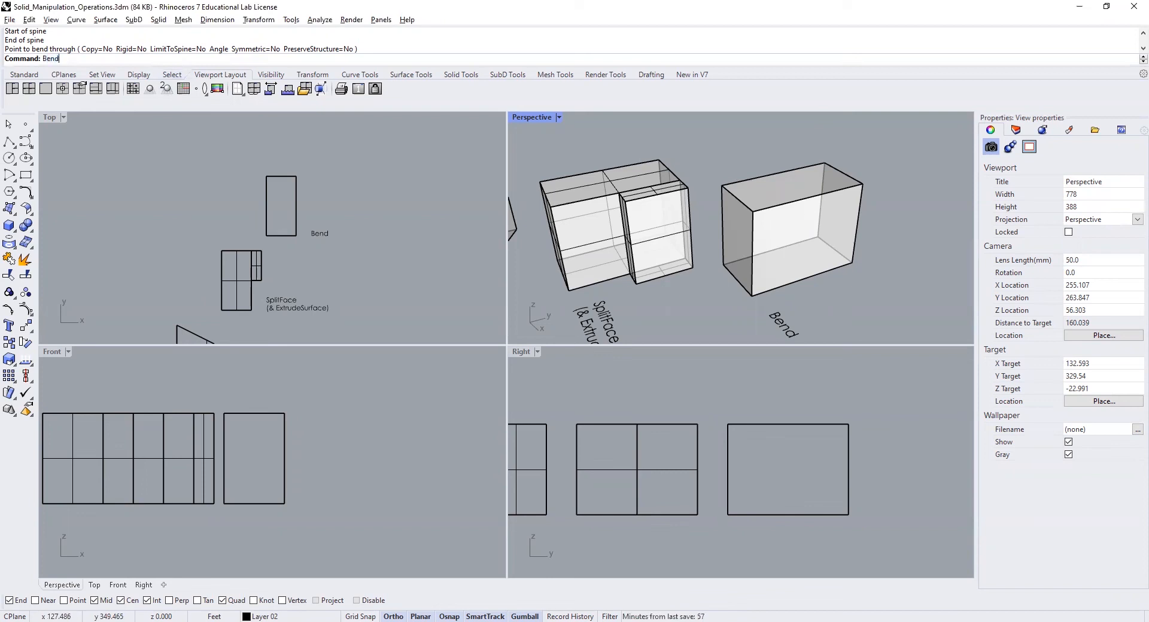
key(Return)
click(792, 234)
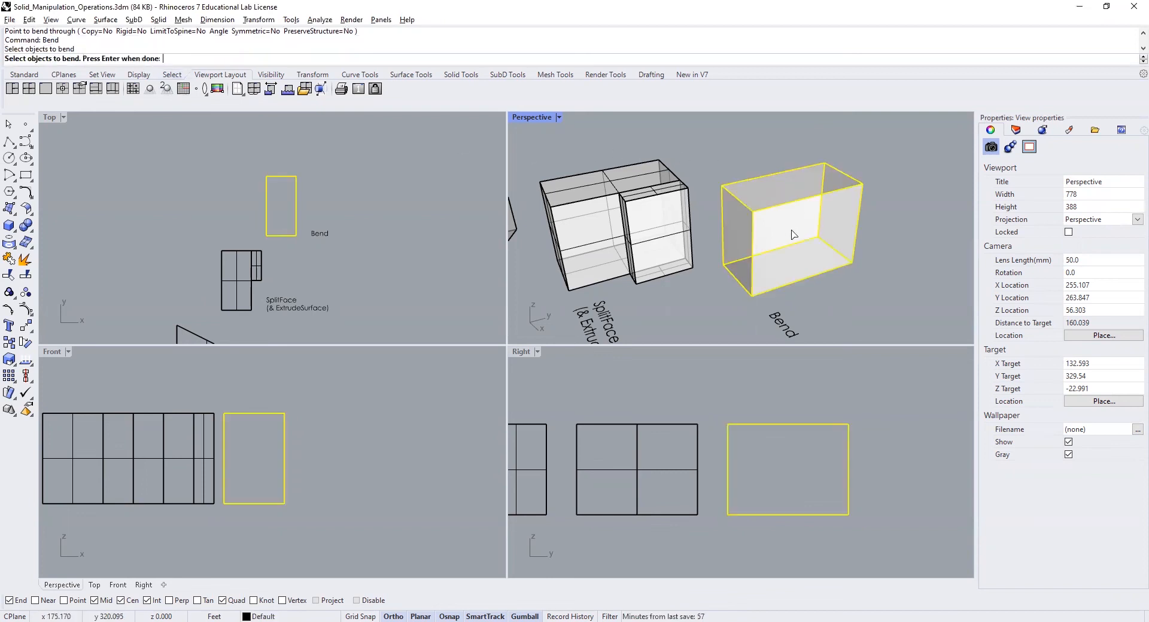
key(Return)
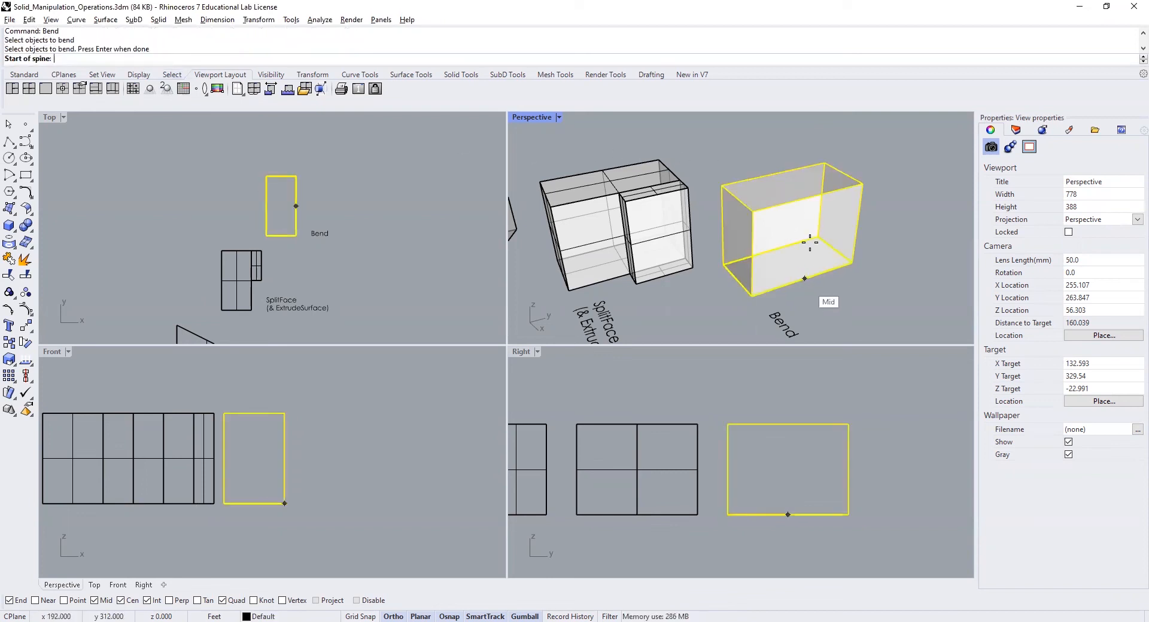
click(812, 198)
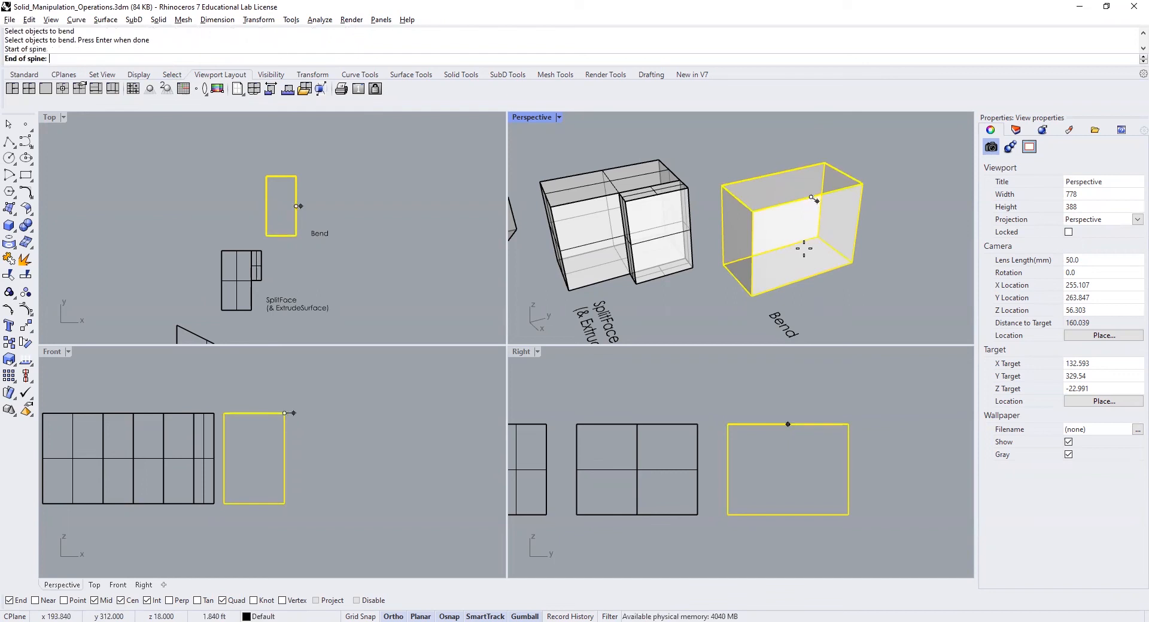
click(805, 279)
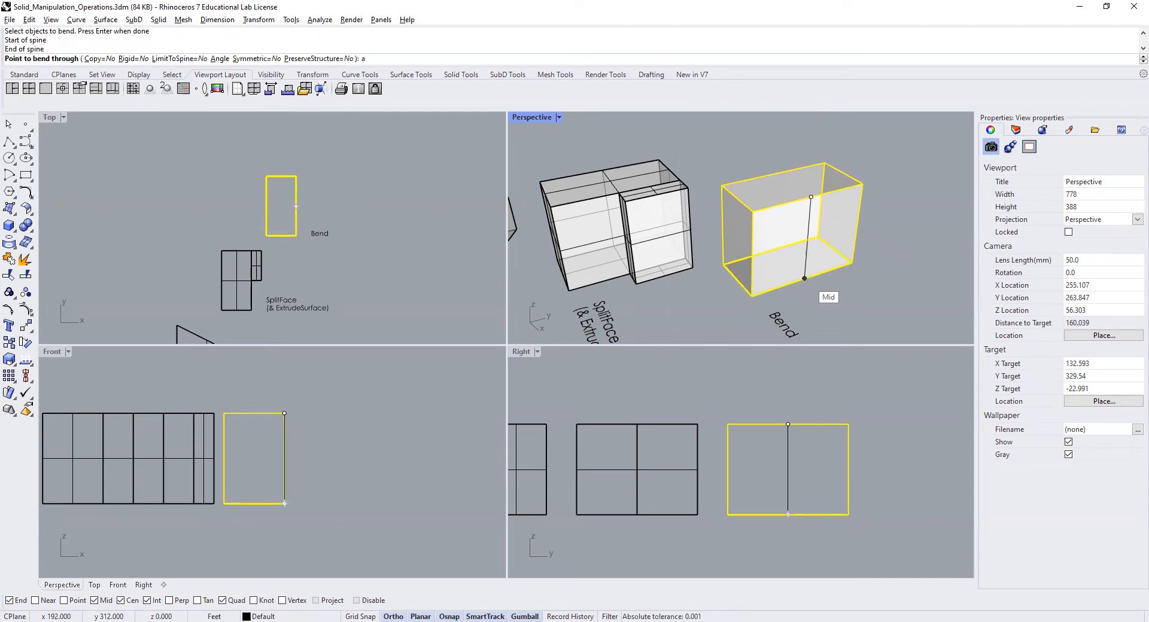
- Set the bend angle to 30 degrees and bend the lower end of the box outward toward its label side
text(a)
key(Return)
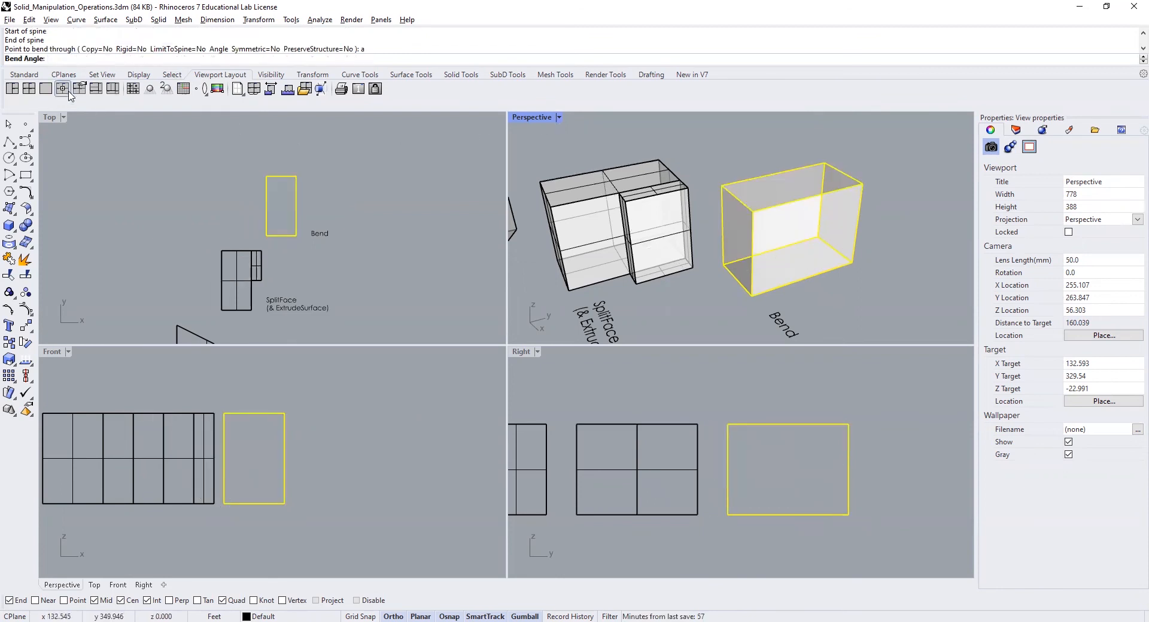
text(30)
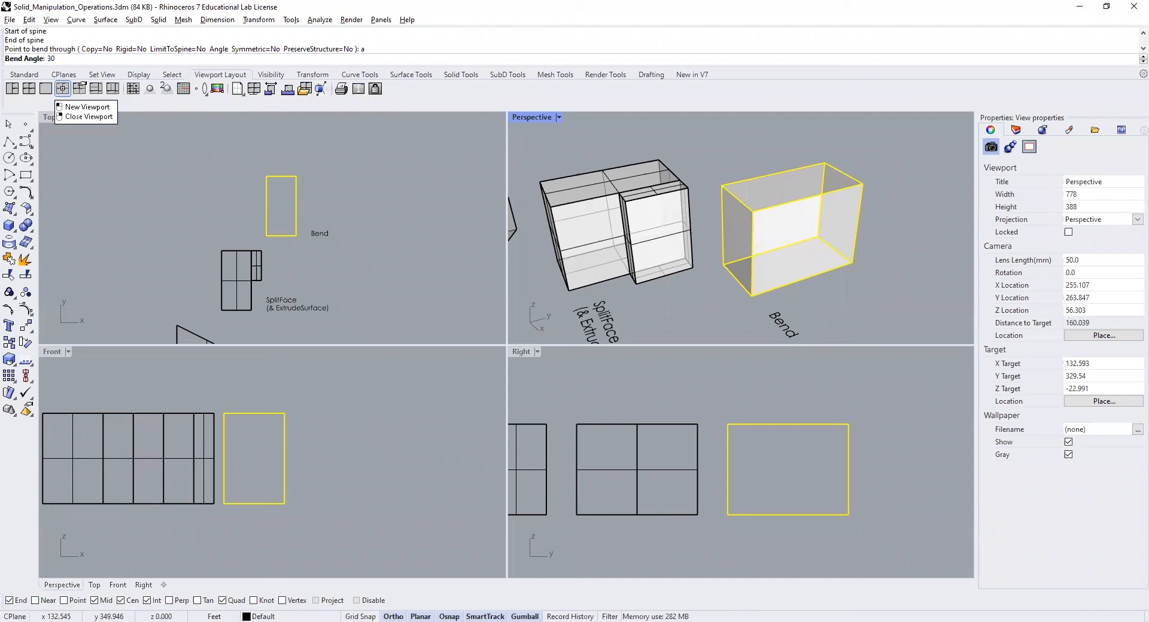
key(Return)
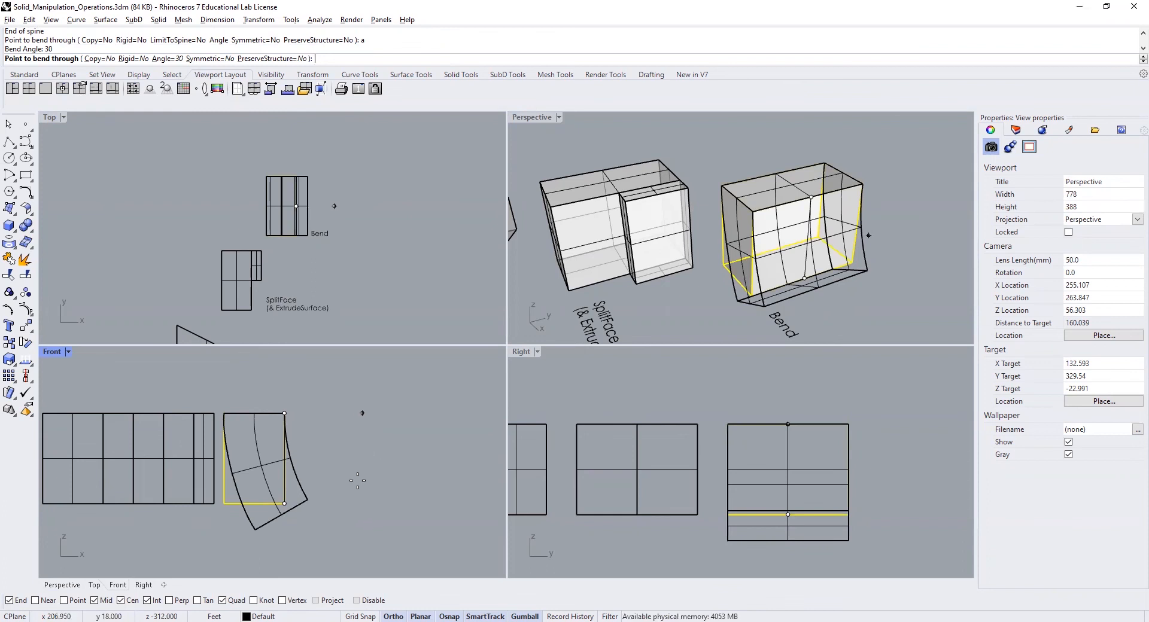
click(359, 478)
- Examine the bent box and the whole row of modified sample boxes from both sides in the perspective view
scroll(765, 277, down, 10)
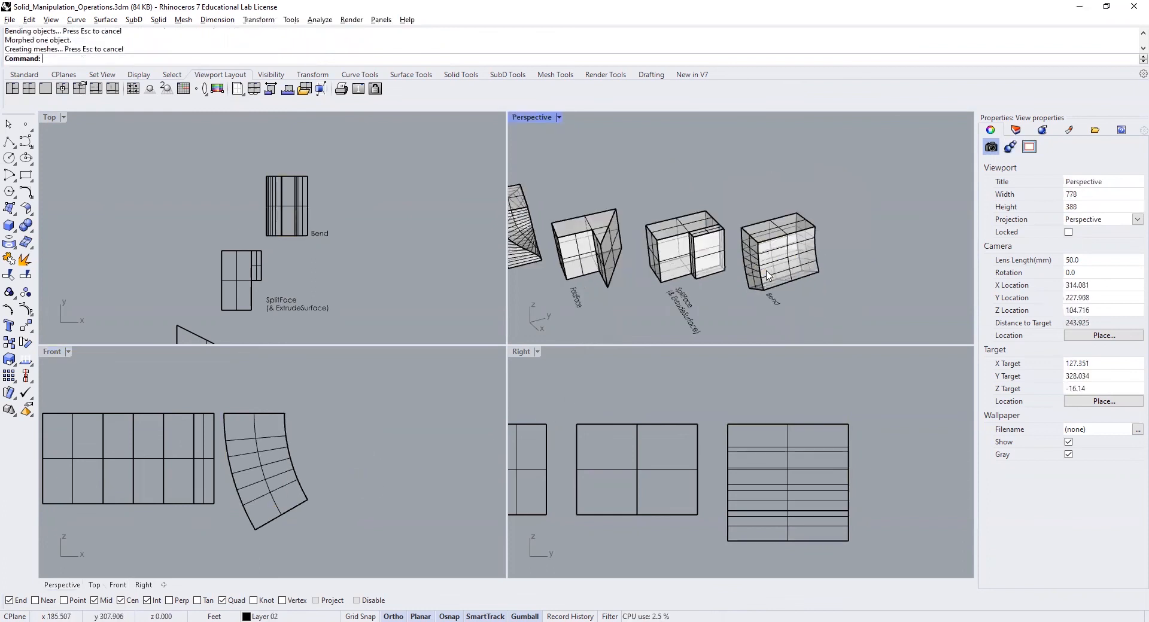
right_drag(756, 287, 801, 282)
shift+right_drag(673, 316, 741, 272)
scroll(756, 268, down, 4)
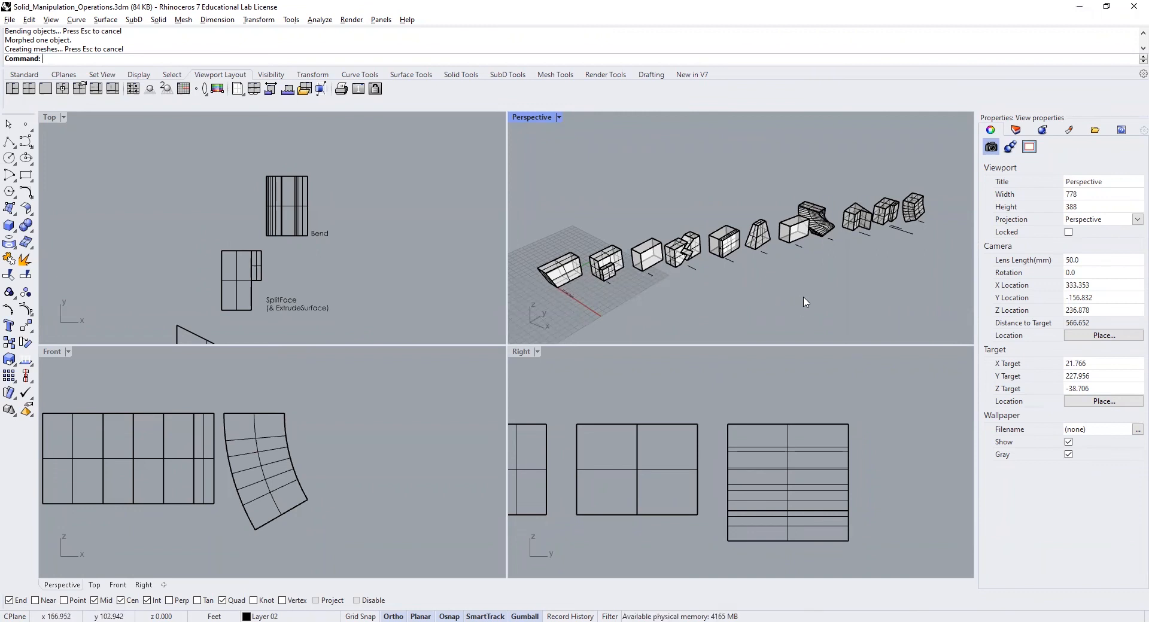
right_drag(912, 242, 627, 260)
scroll(626, 261, up, 2)
shift+right_drag(699, 268, 680, 271)
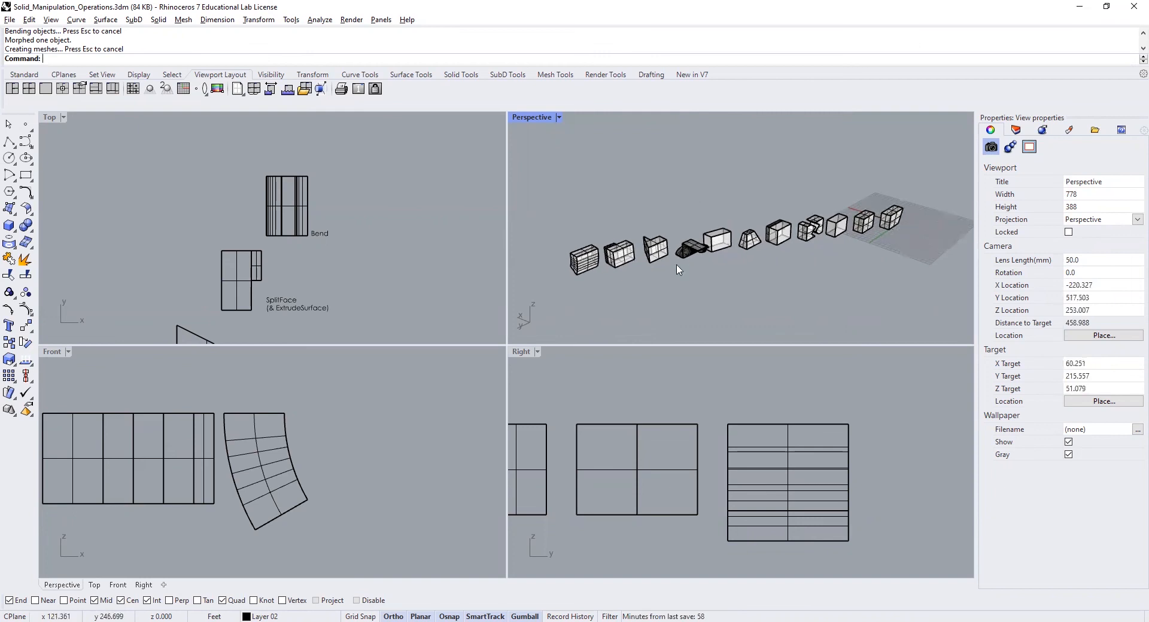